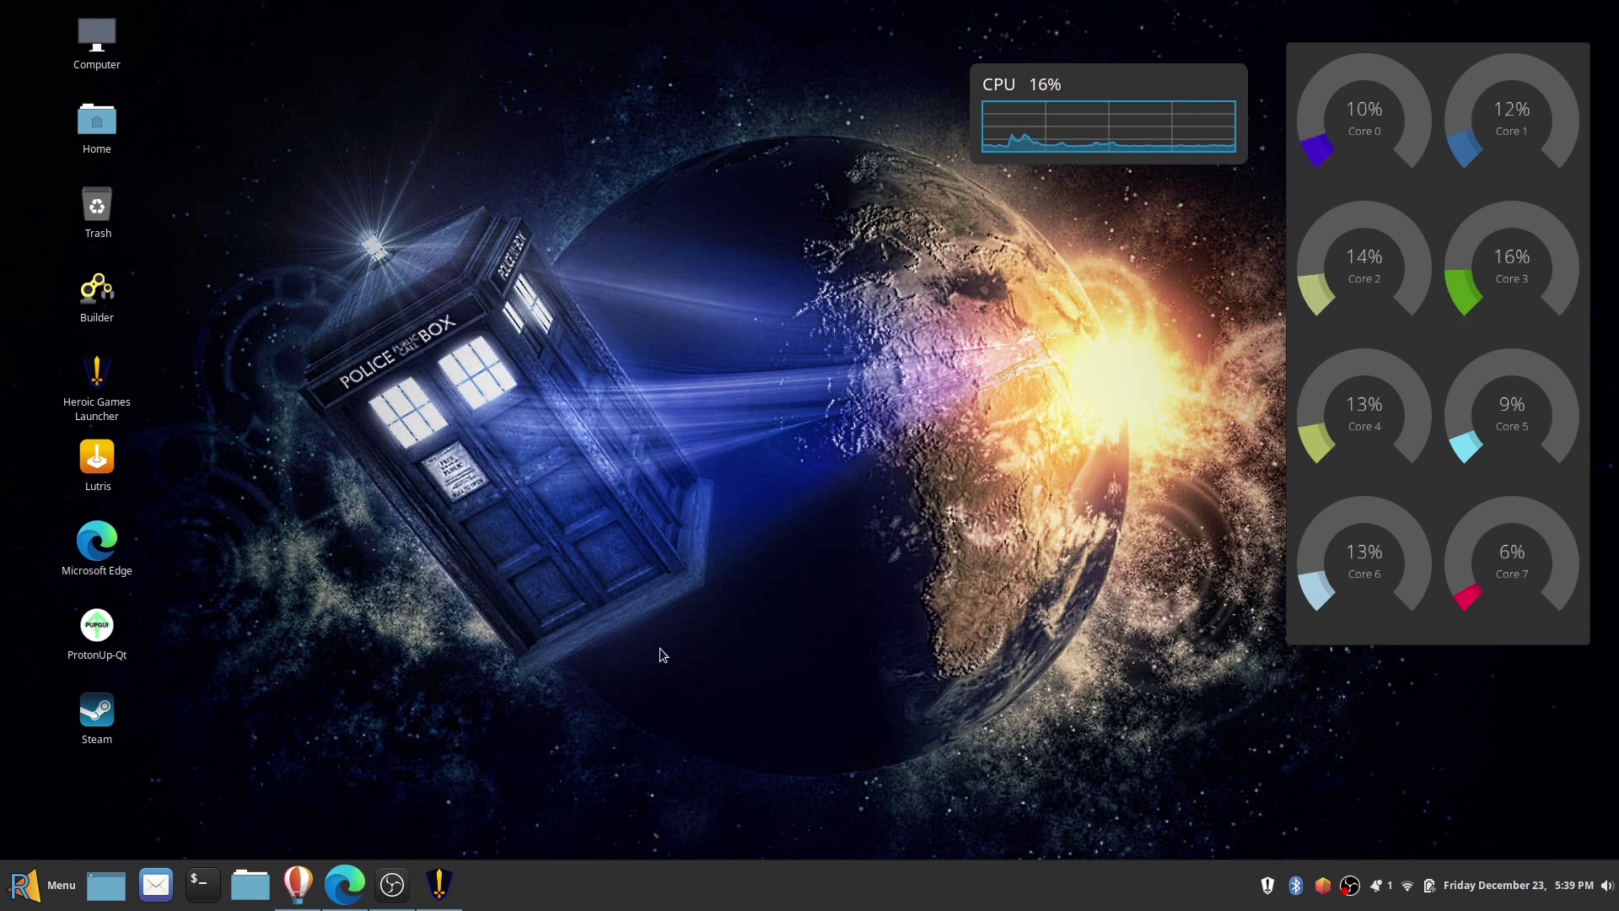
click(439, 883)
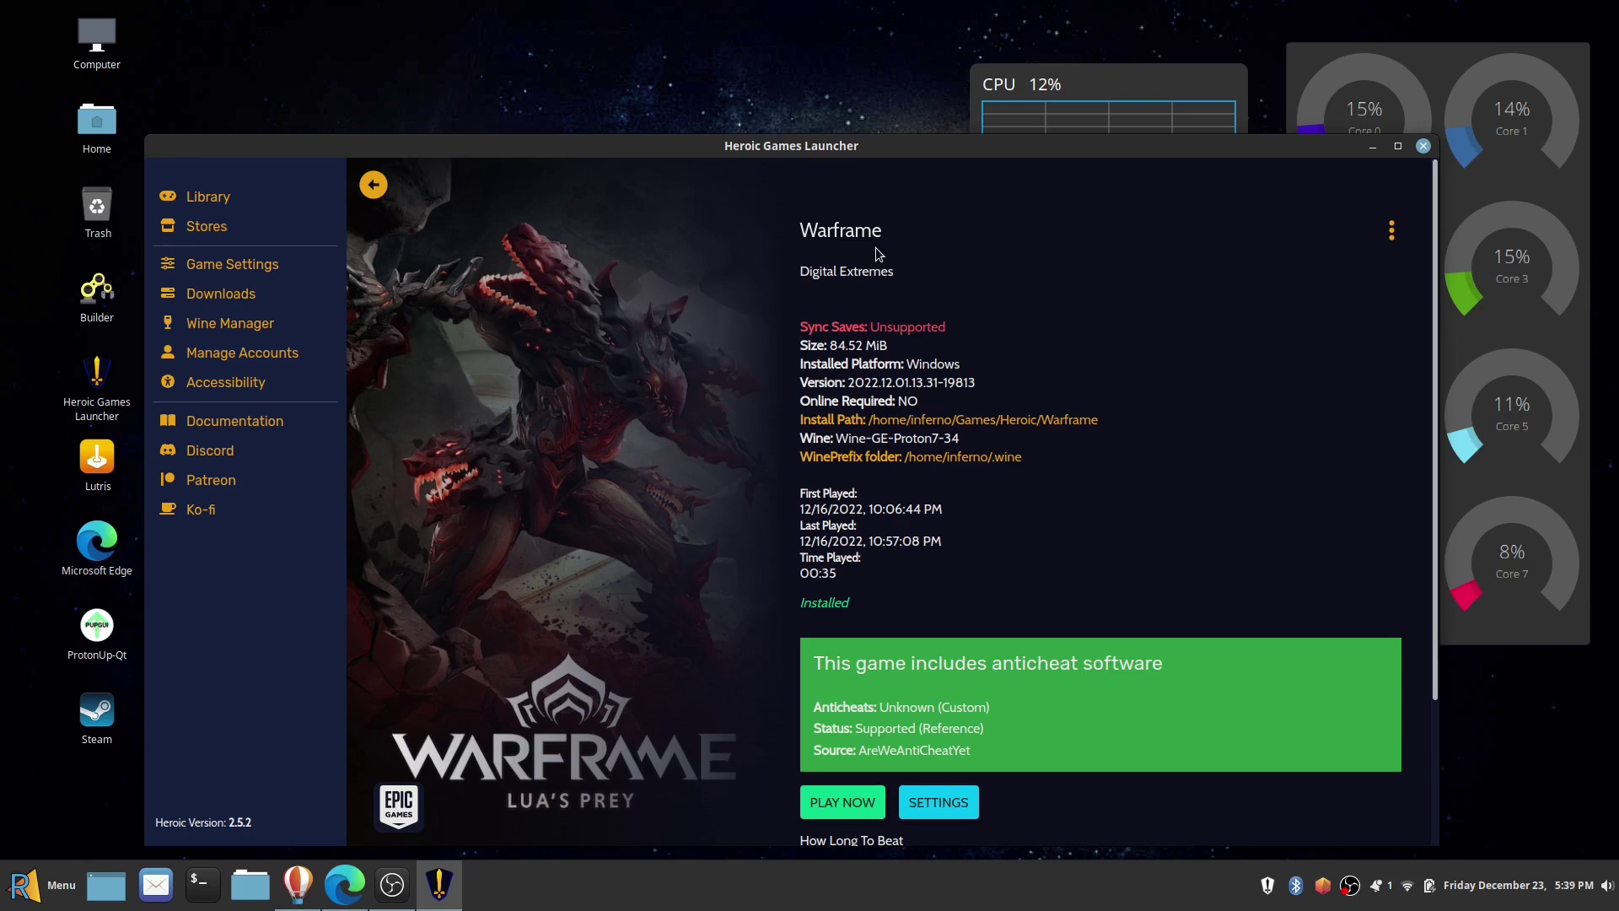
key(super+d)
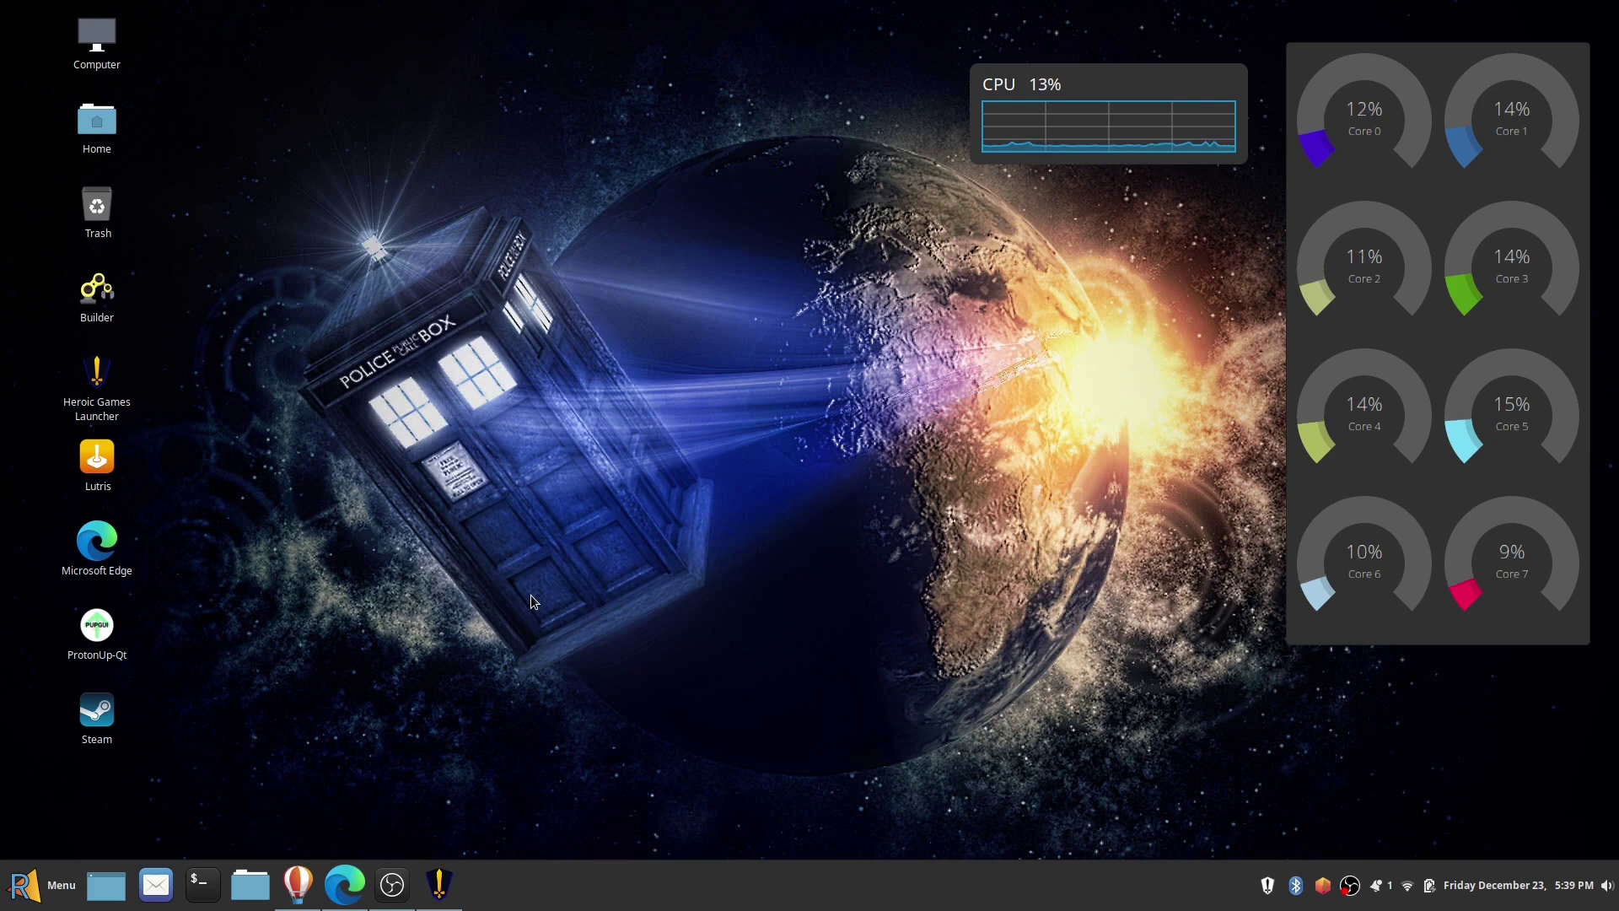
click(439, 884)
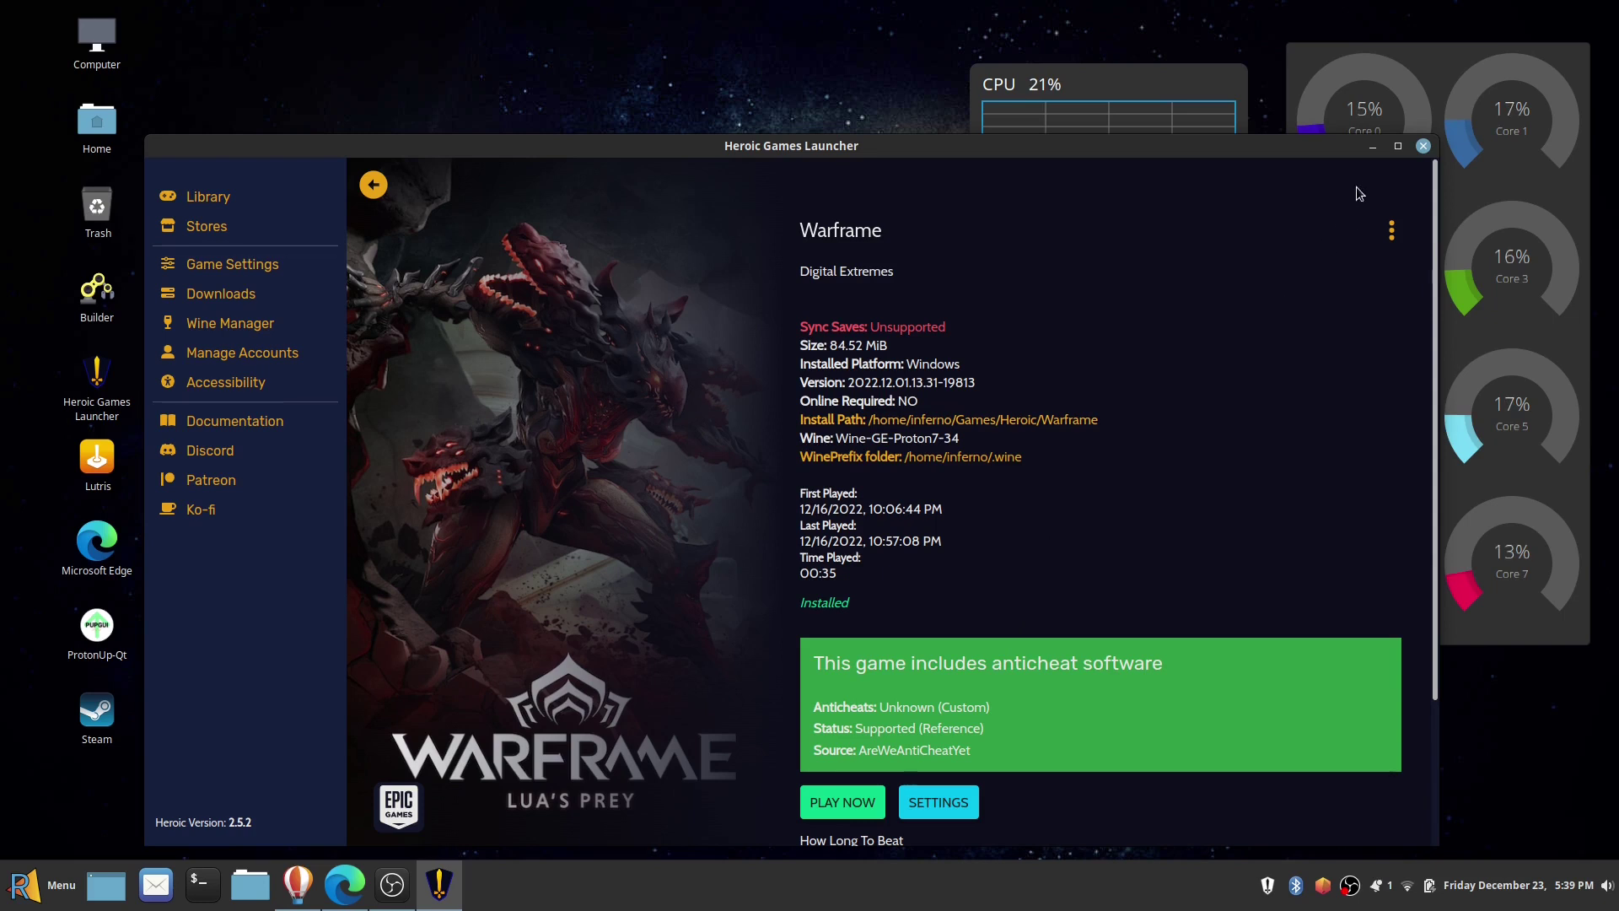
click(1371, 149)
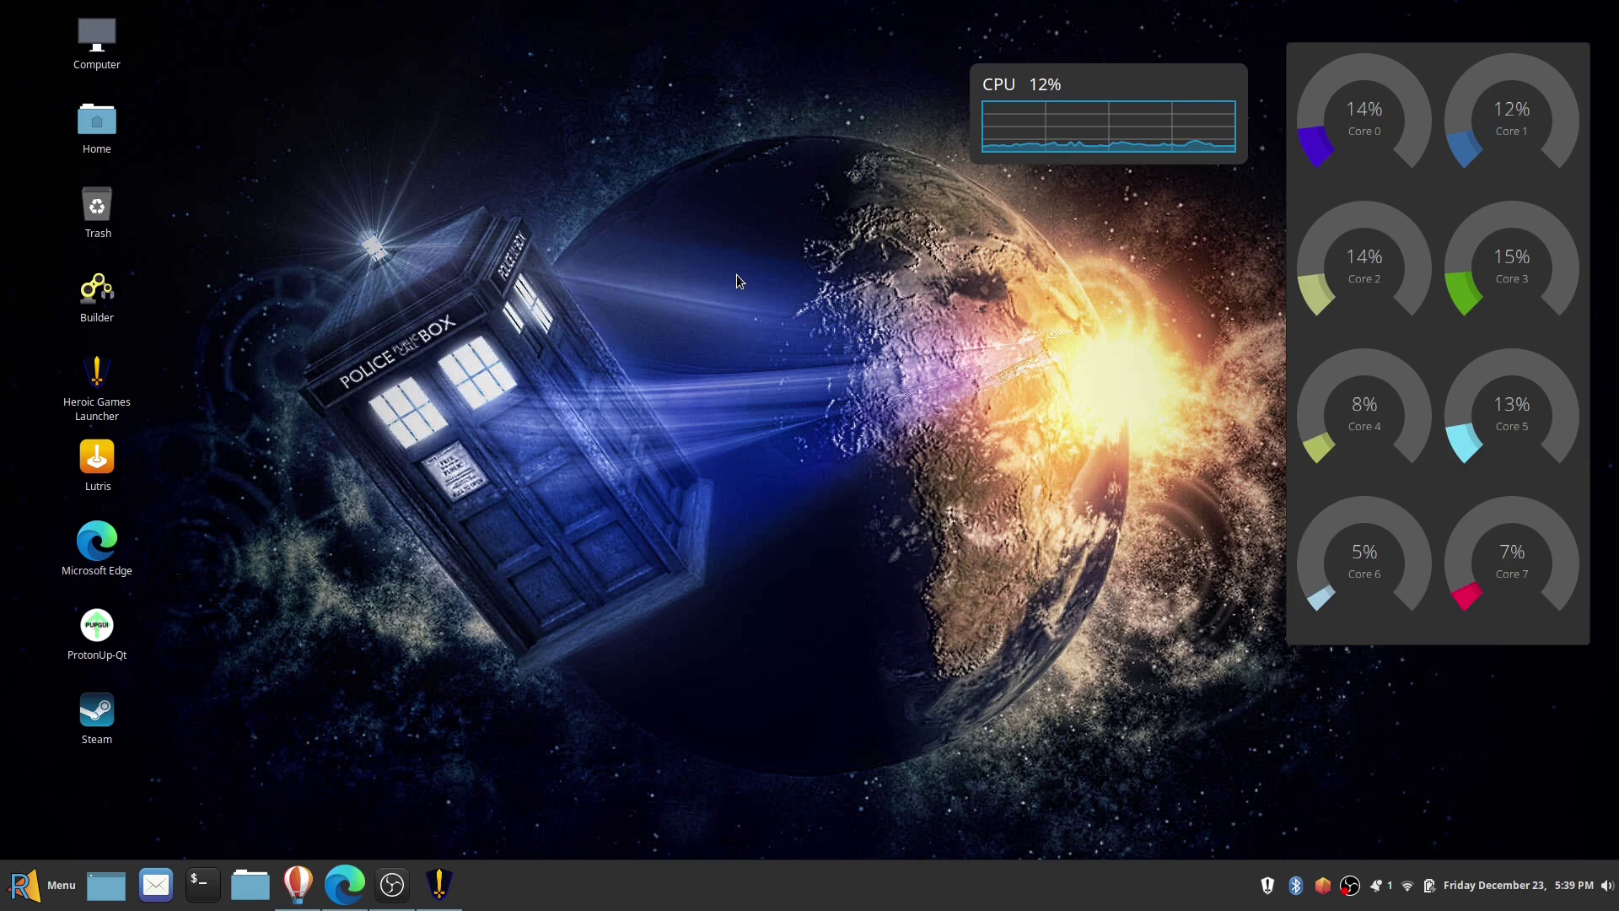
- Switch to Microsoft Edge and look over the linux gamer alpha channel pages on Rumble and YouTube
click(343, 877)
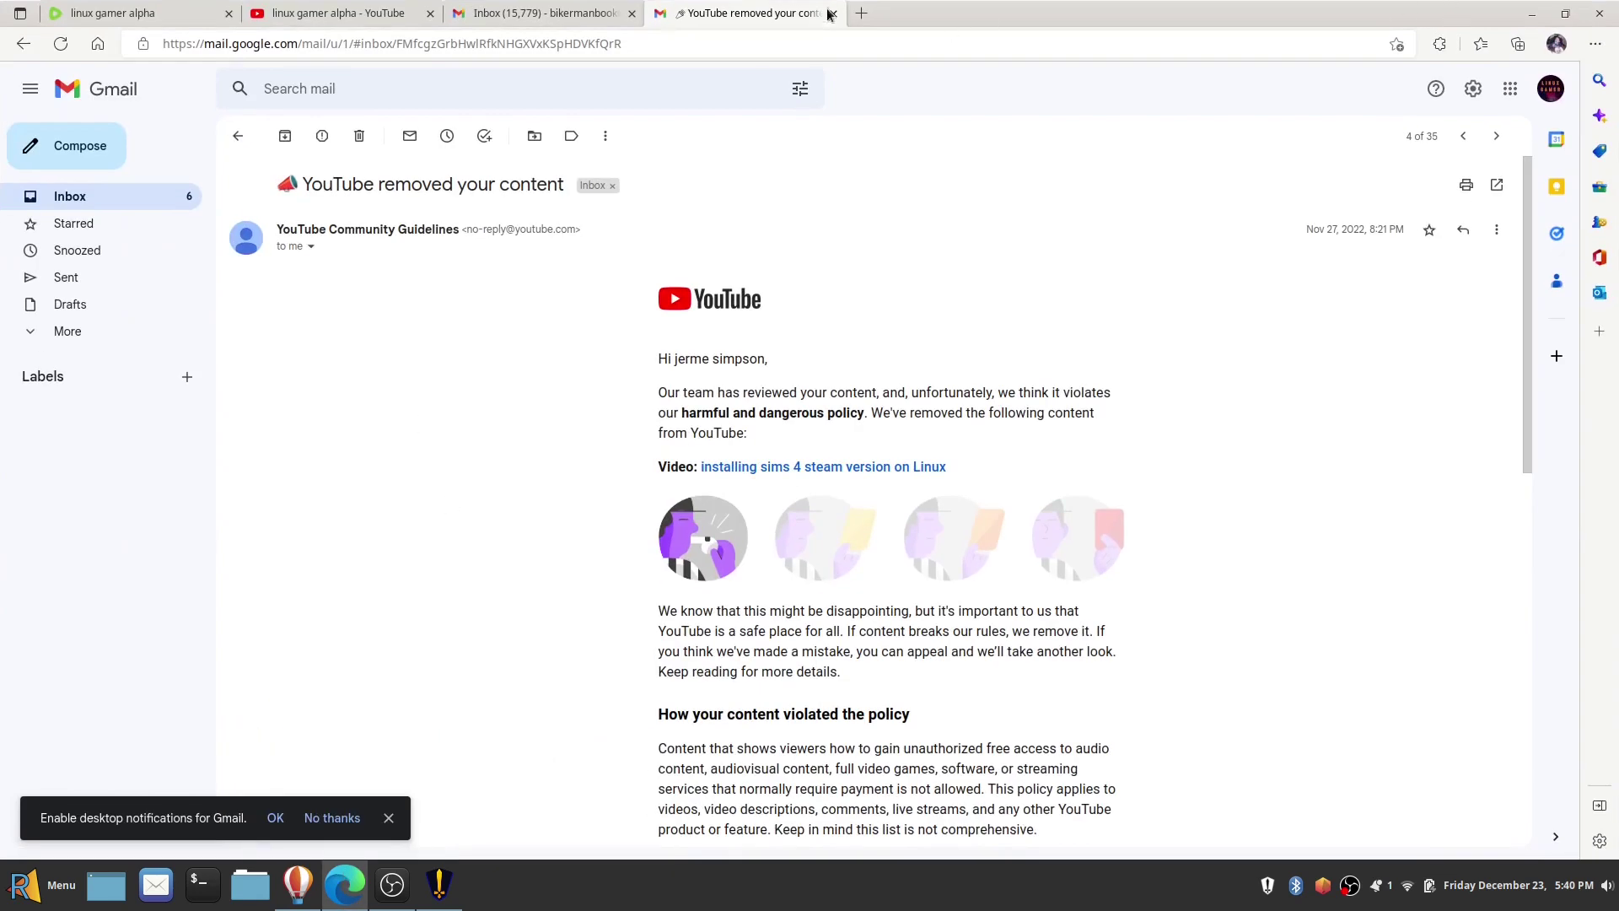
click(169, 14)
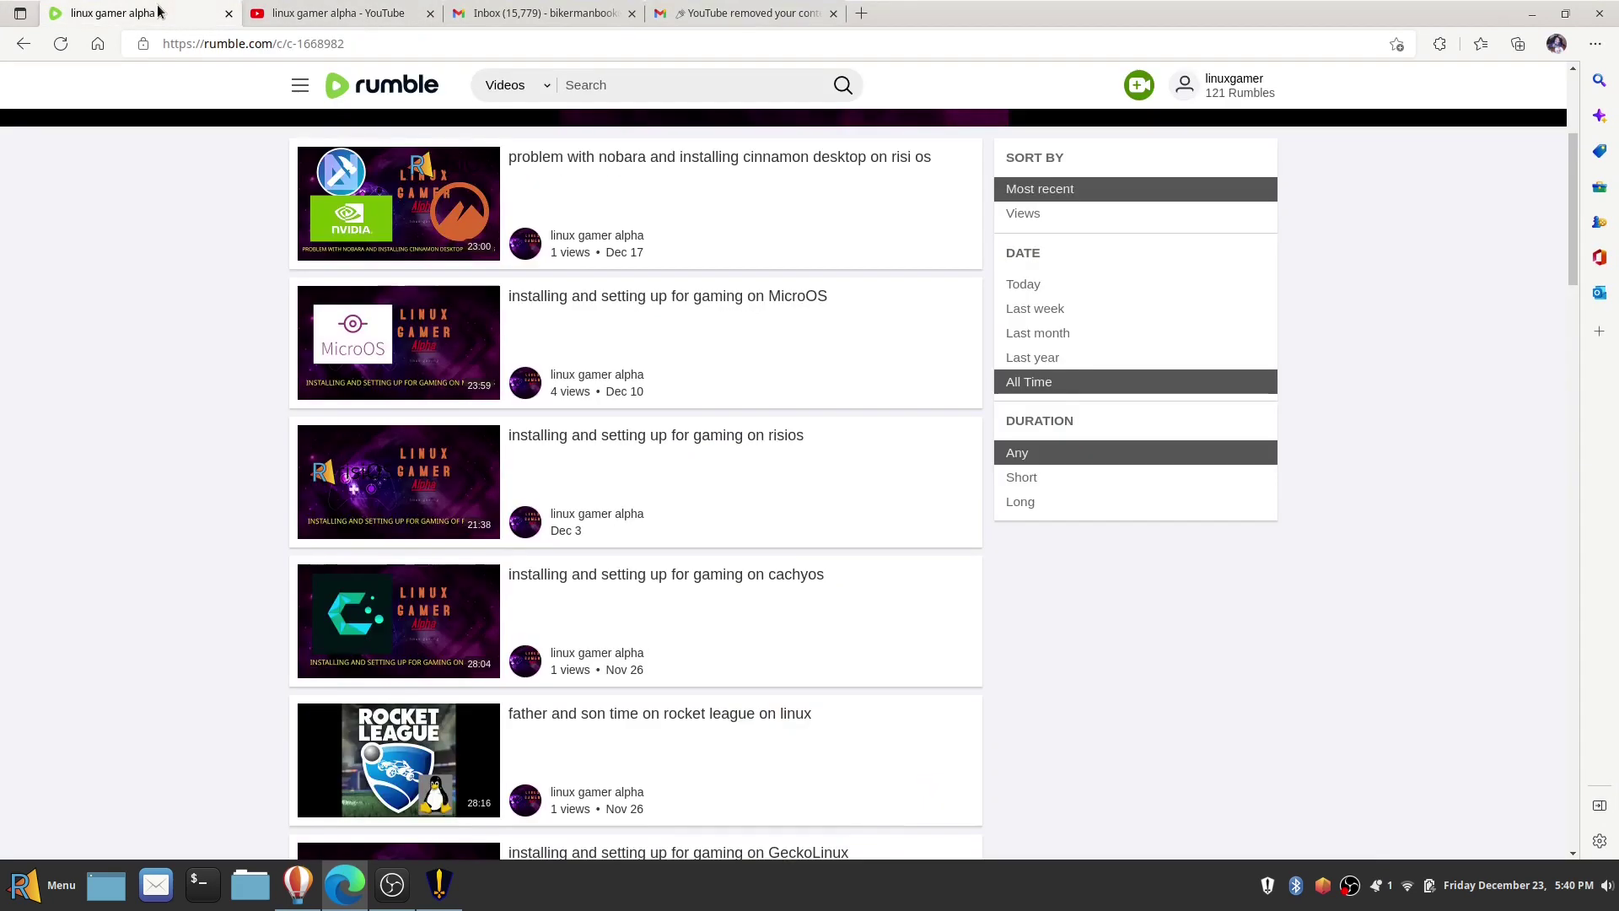
click(302, 17)
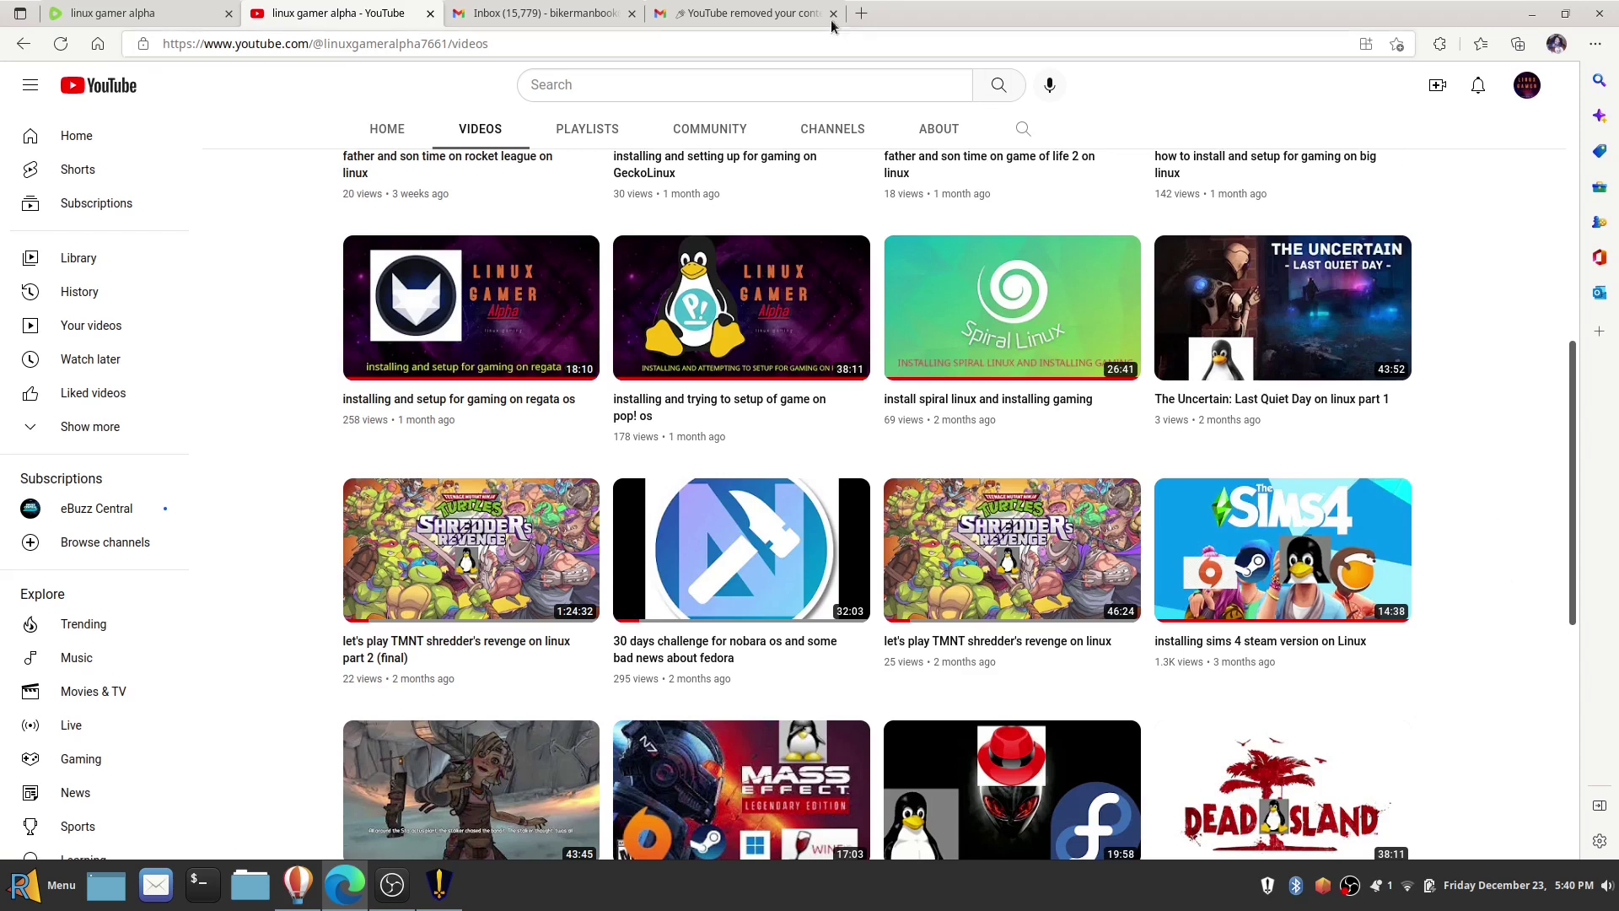
- Read the "YouTube removed your content" email, including the sections on the policy violation and the effect on the channel
click(734, 14)
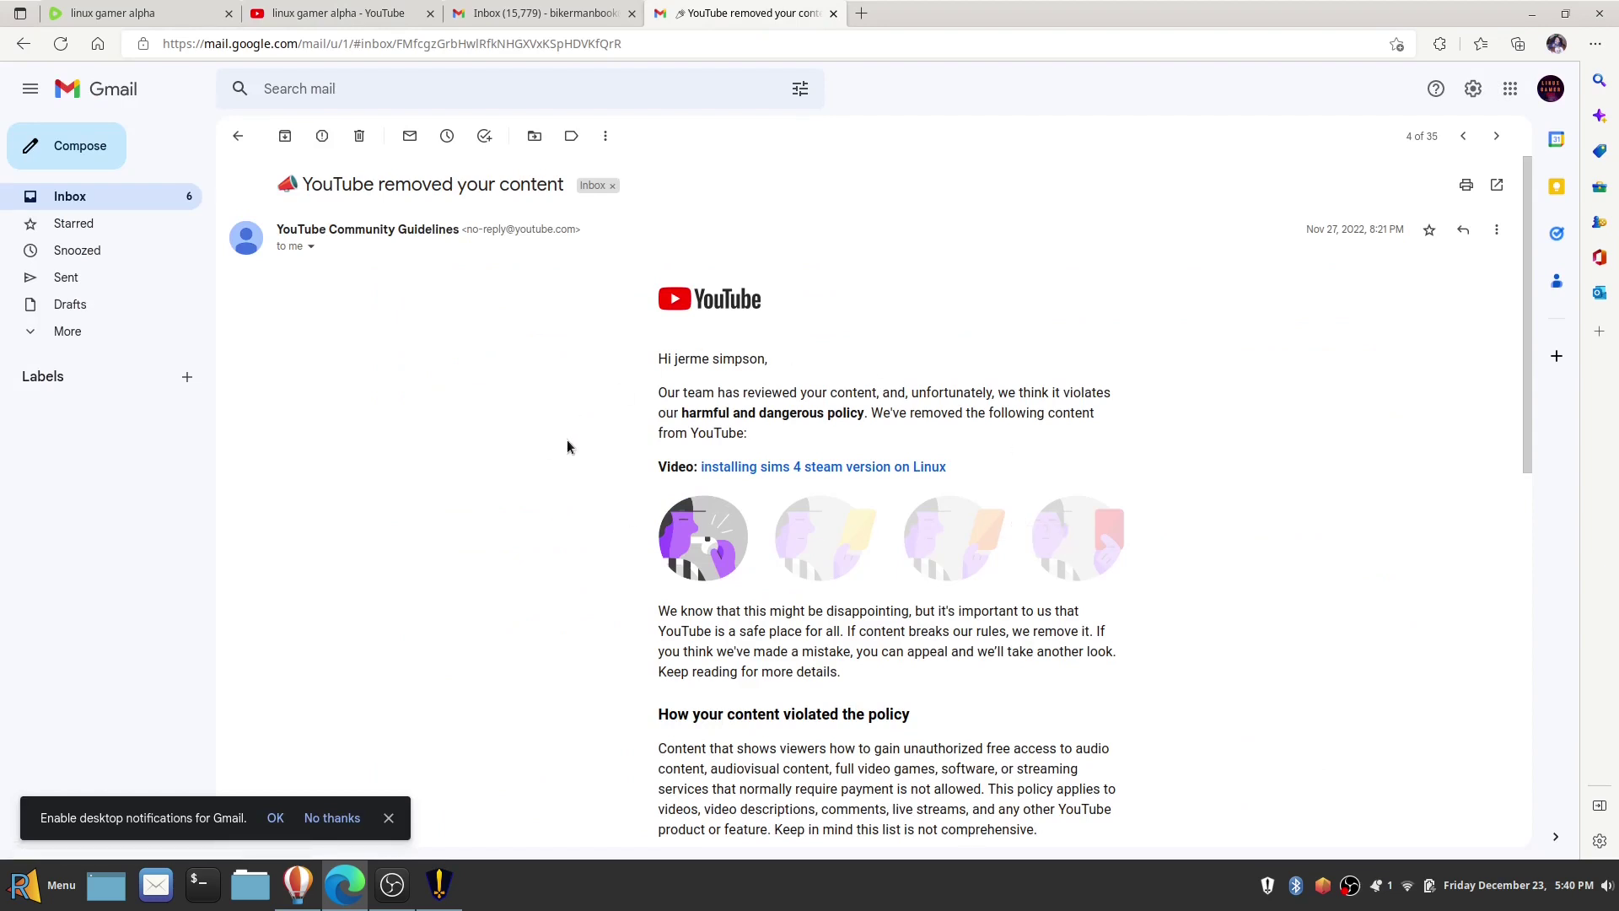
scroll(563, 438, down, 3)
scroll(563, 441, down, 5)
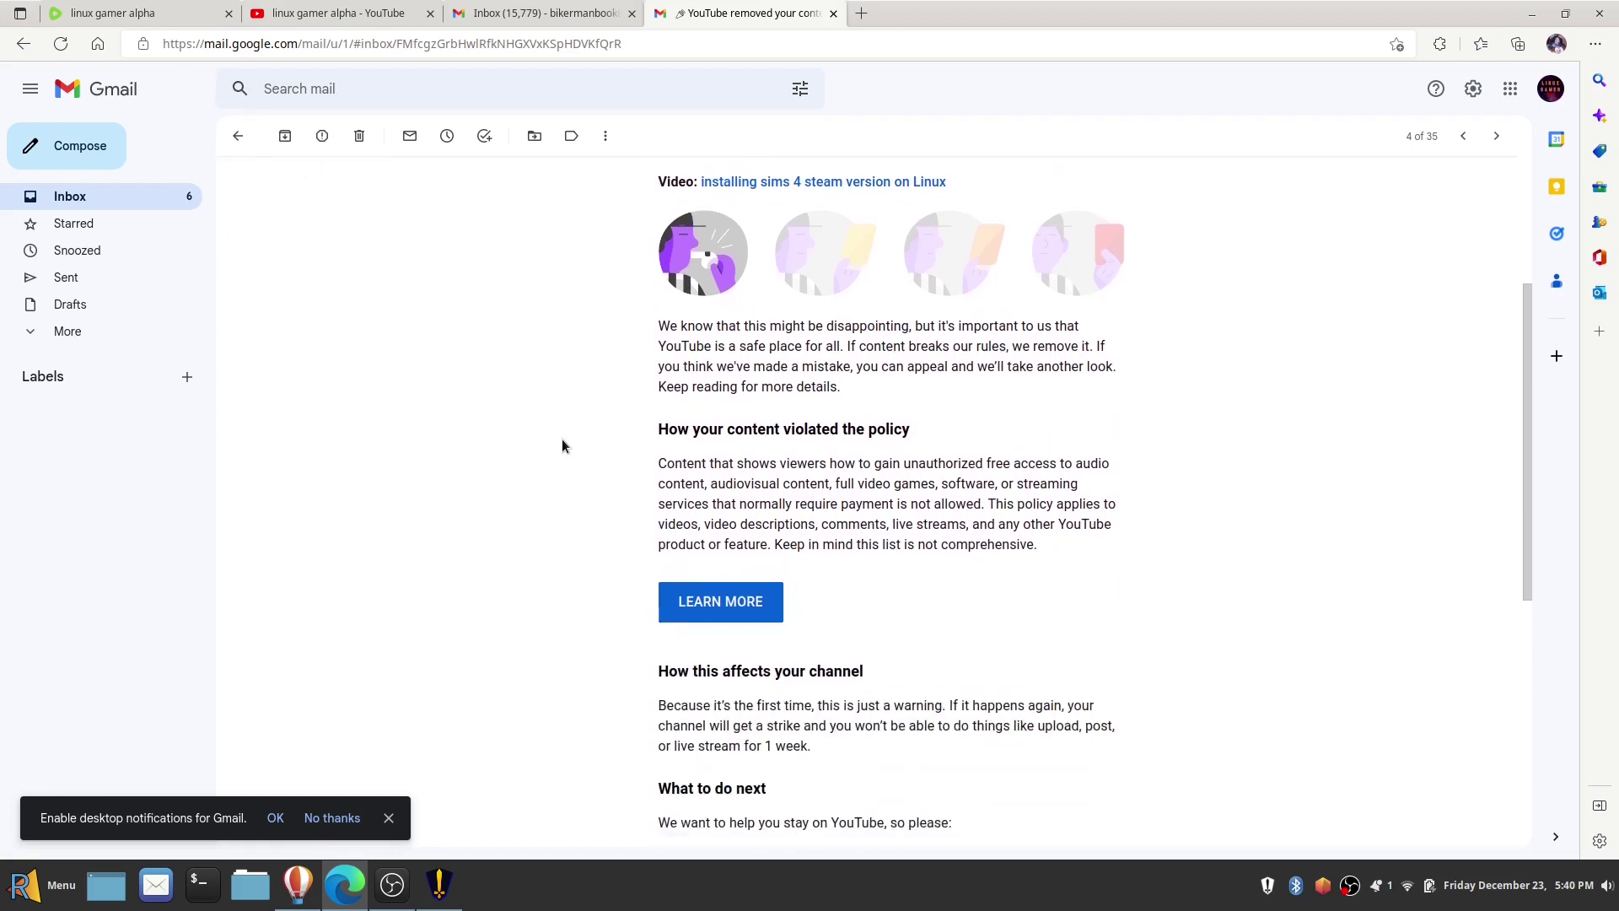
scroll(562, 445, up, 3)
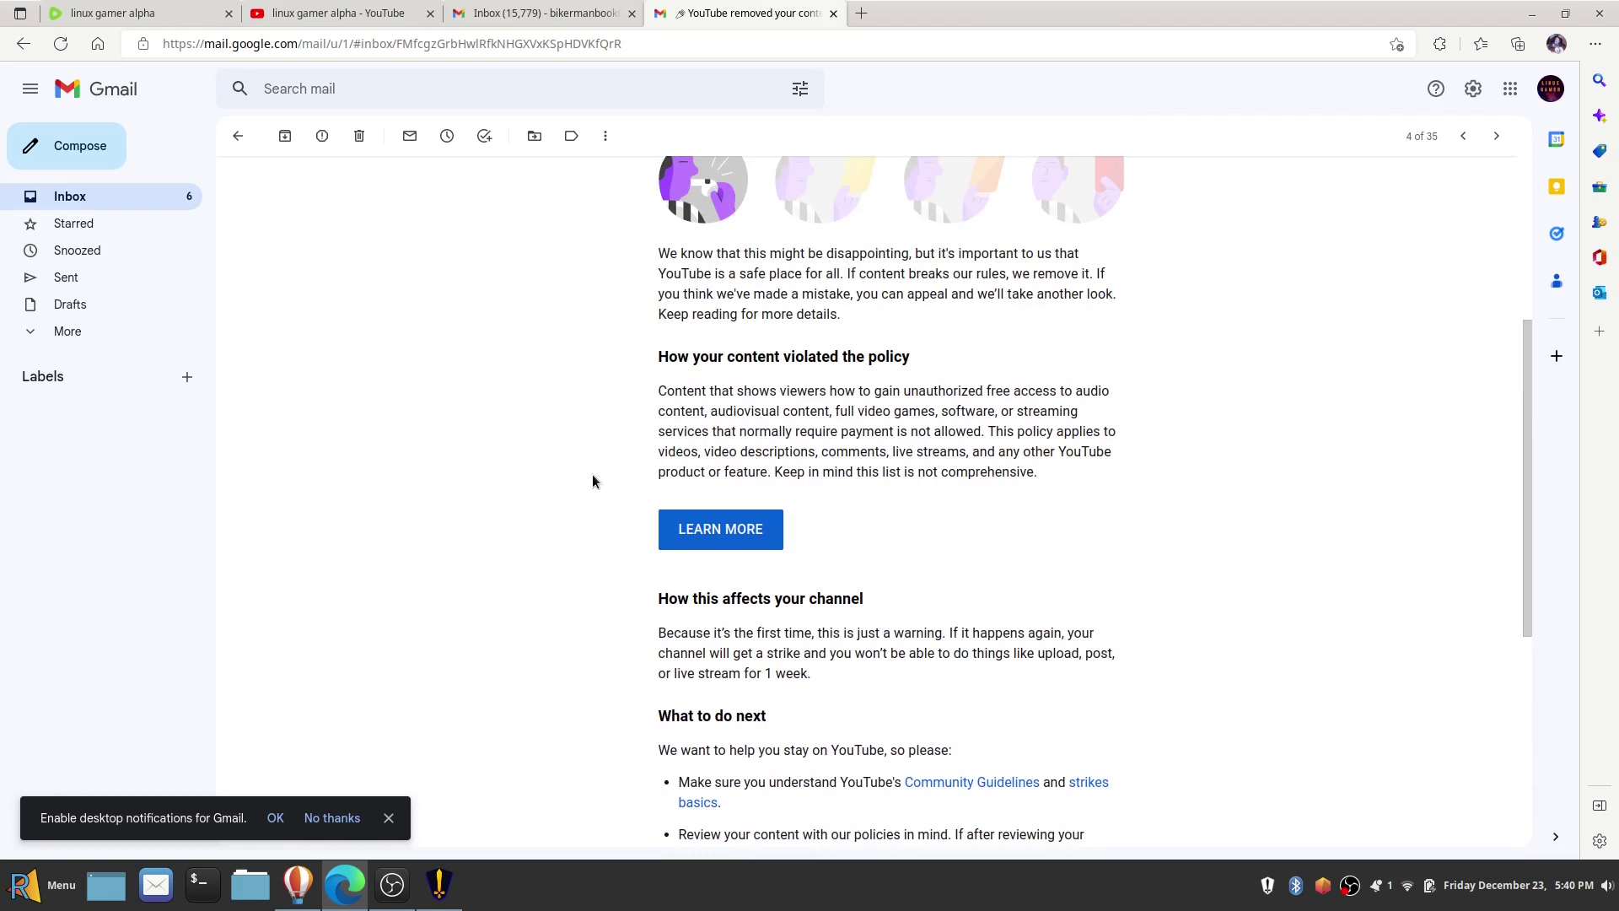
scroll(569, 494, up, 4)
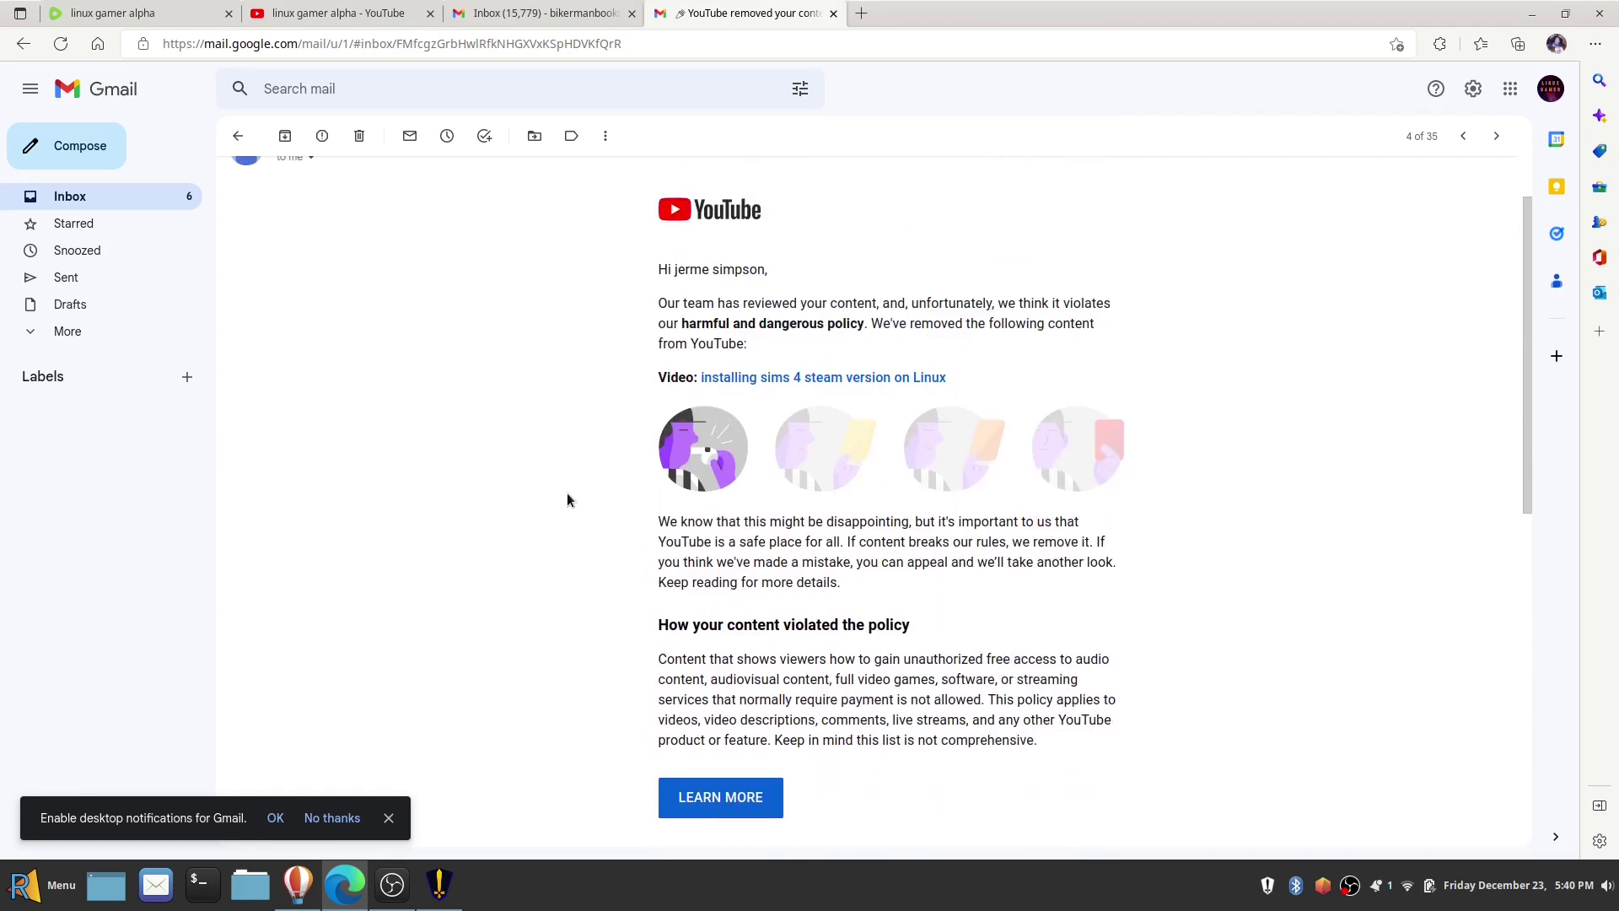
scroll(567, 499, up, 2)
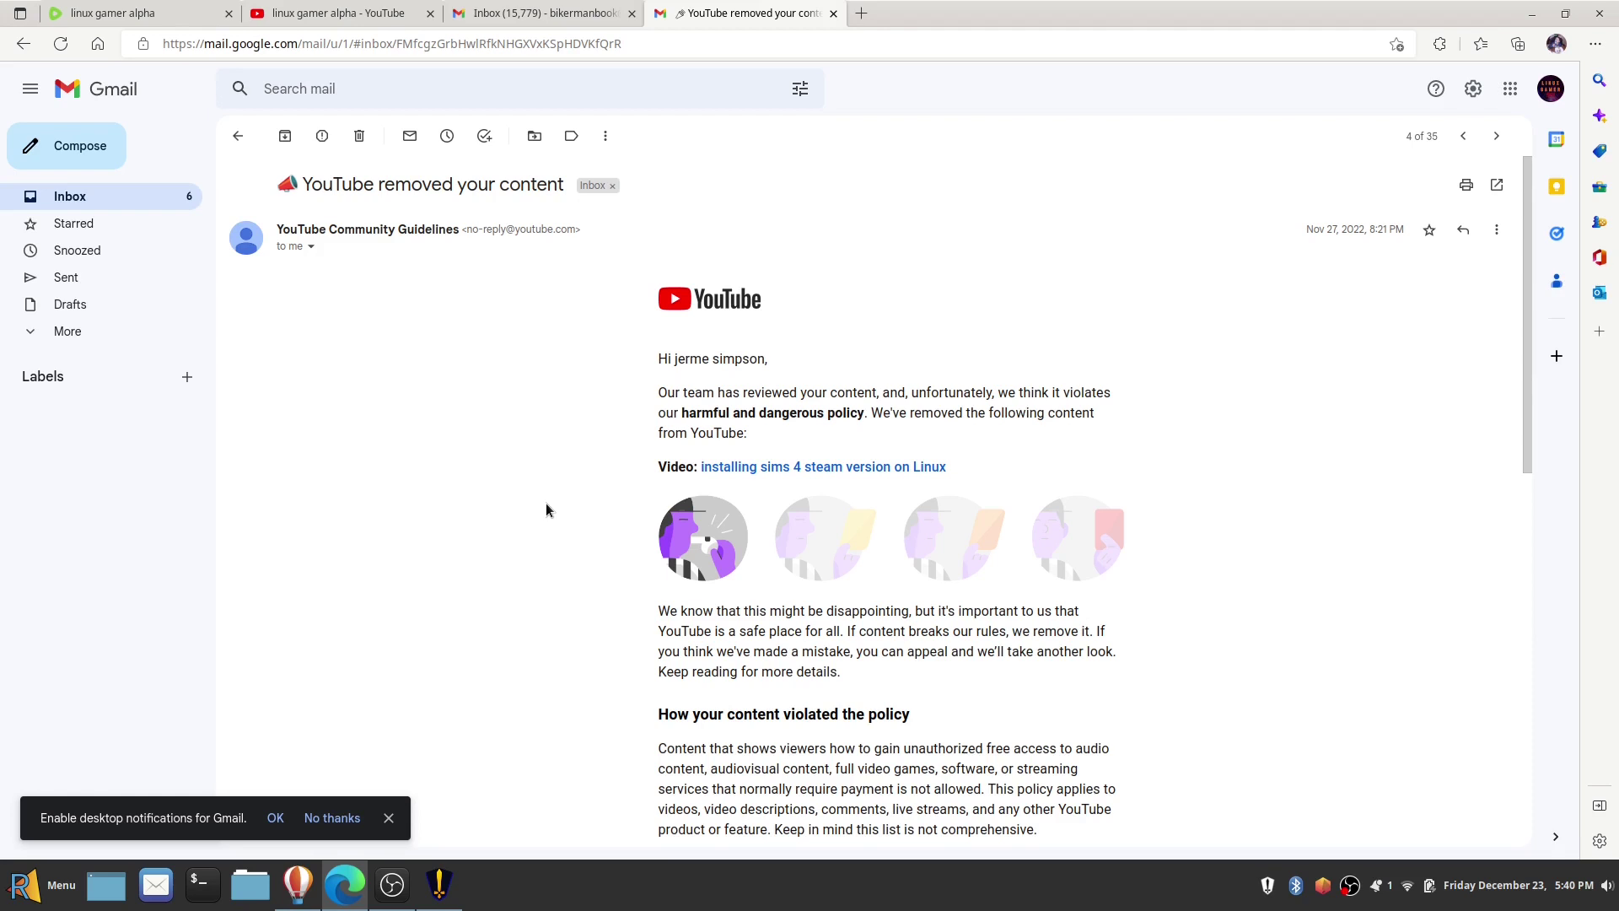
- Return to the YouTube channel's video list and look at the entry "installing sims 4 steam version on Linux"
click(312, 12)
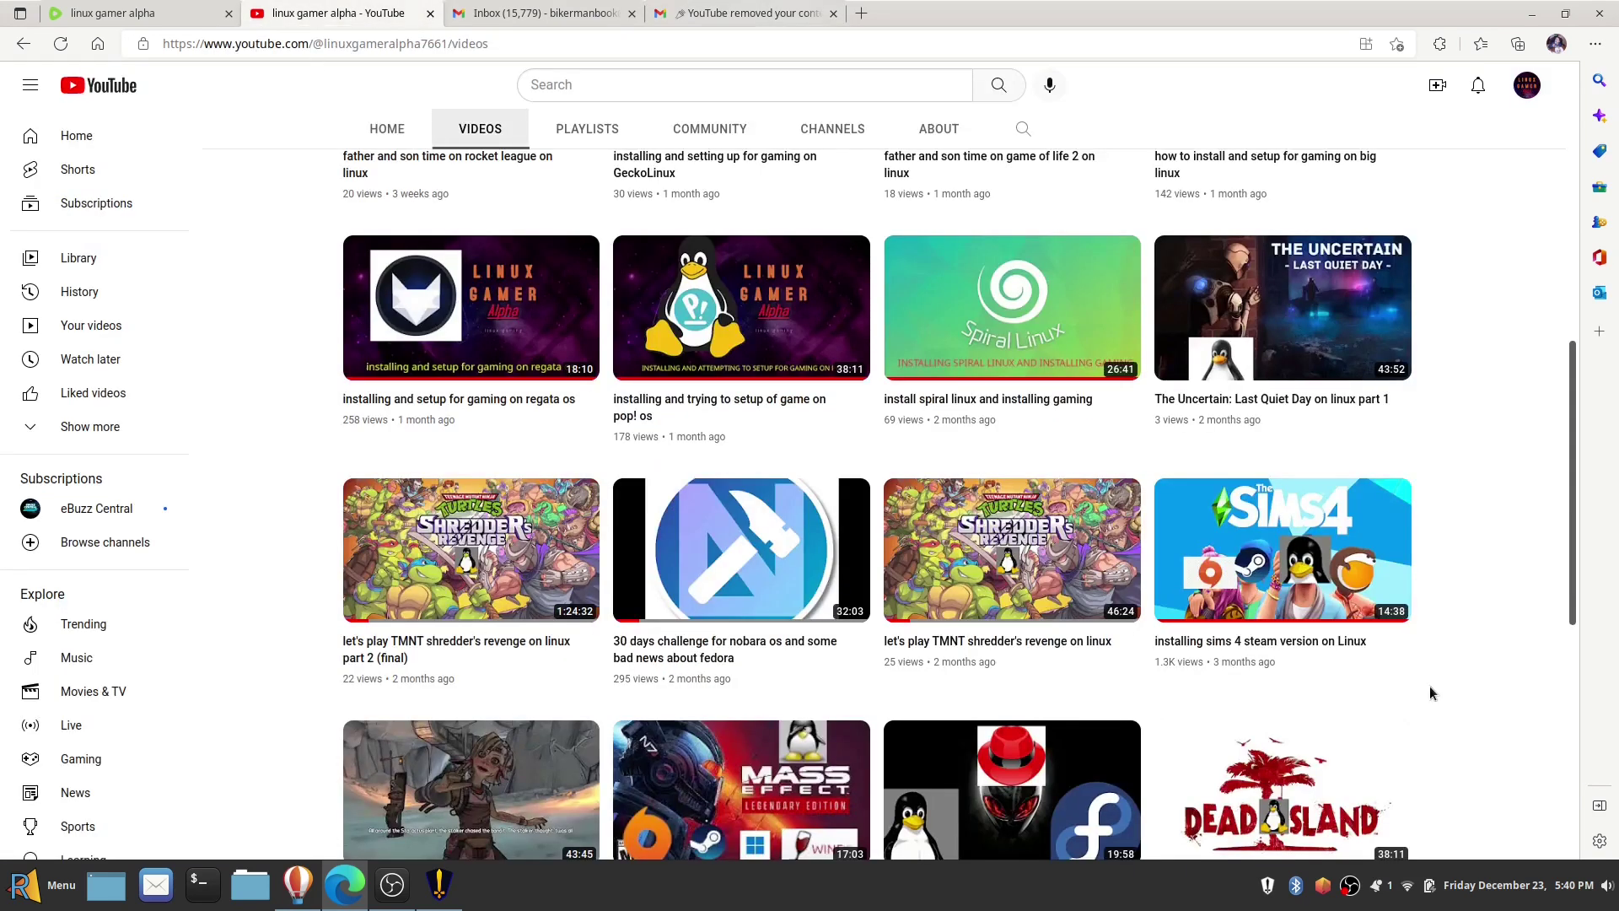
mouse_move(1281, 655)
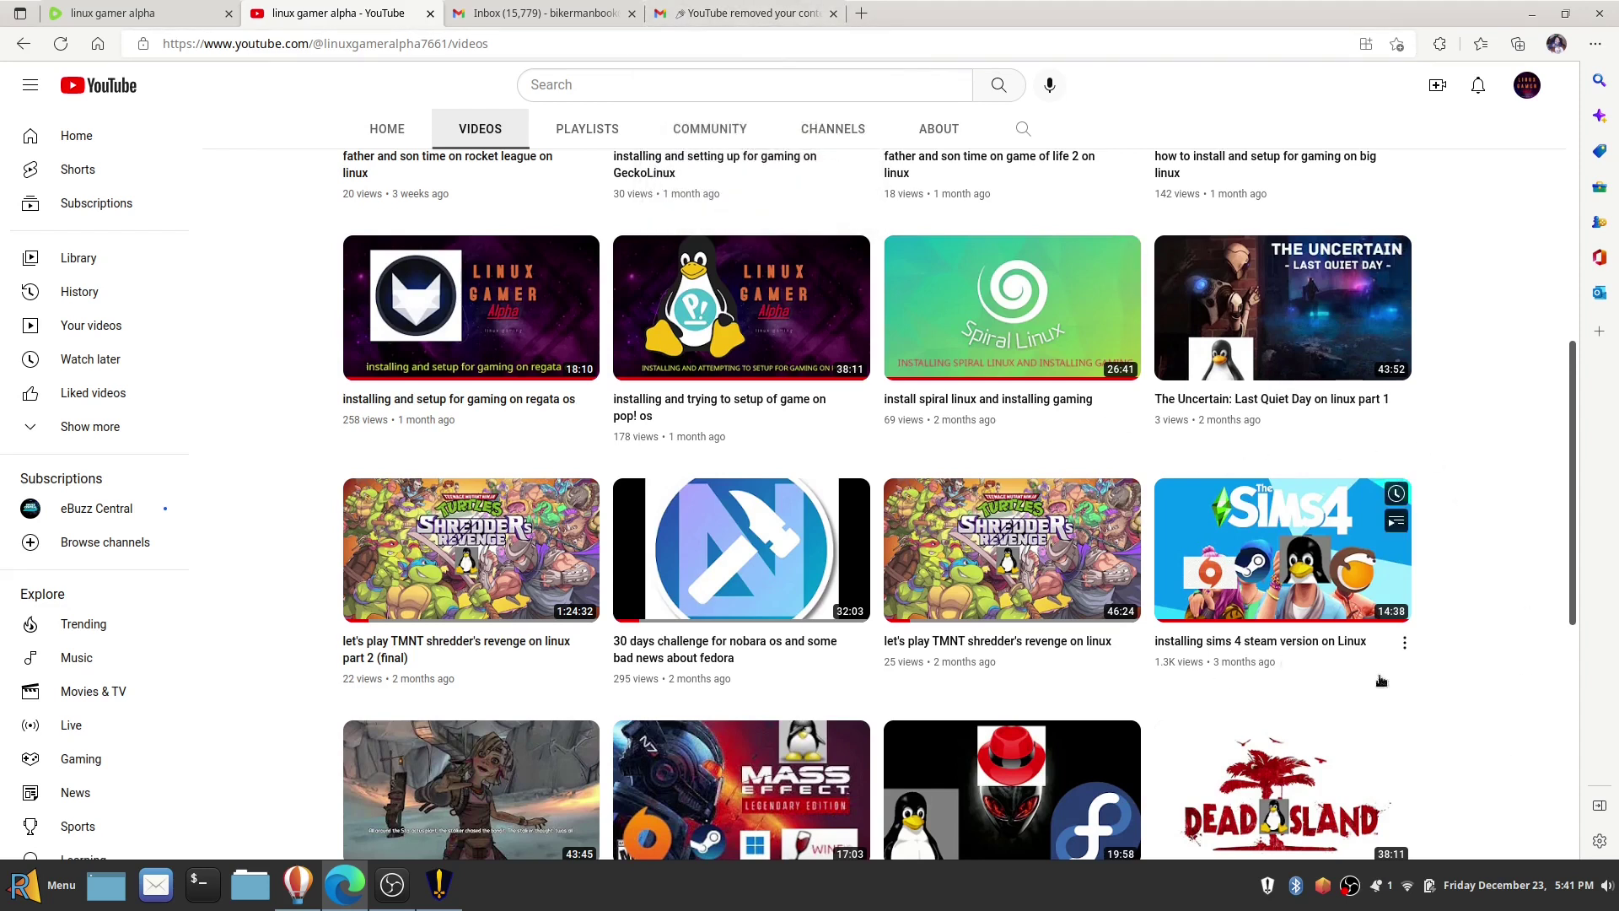
mouse_move(1379, 432)
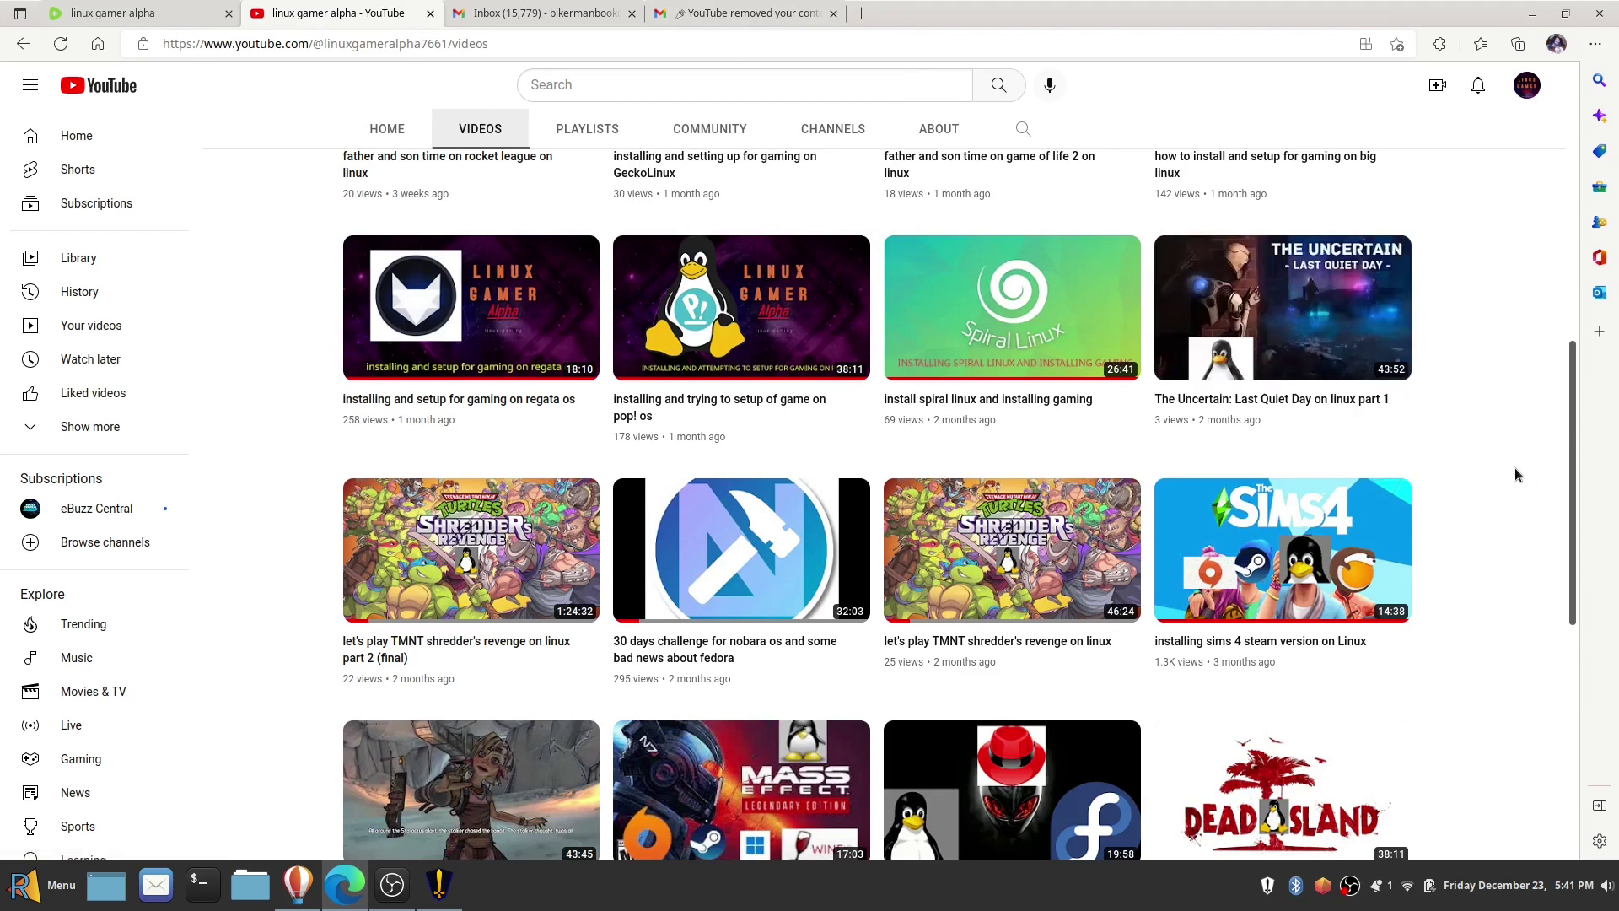
- Browse the Rumble channel's video list from the newest uploads to the Sims 4 video and back, and return to the YouTube channel
click(163, 11)
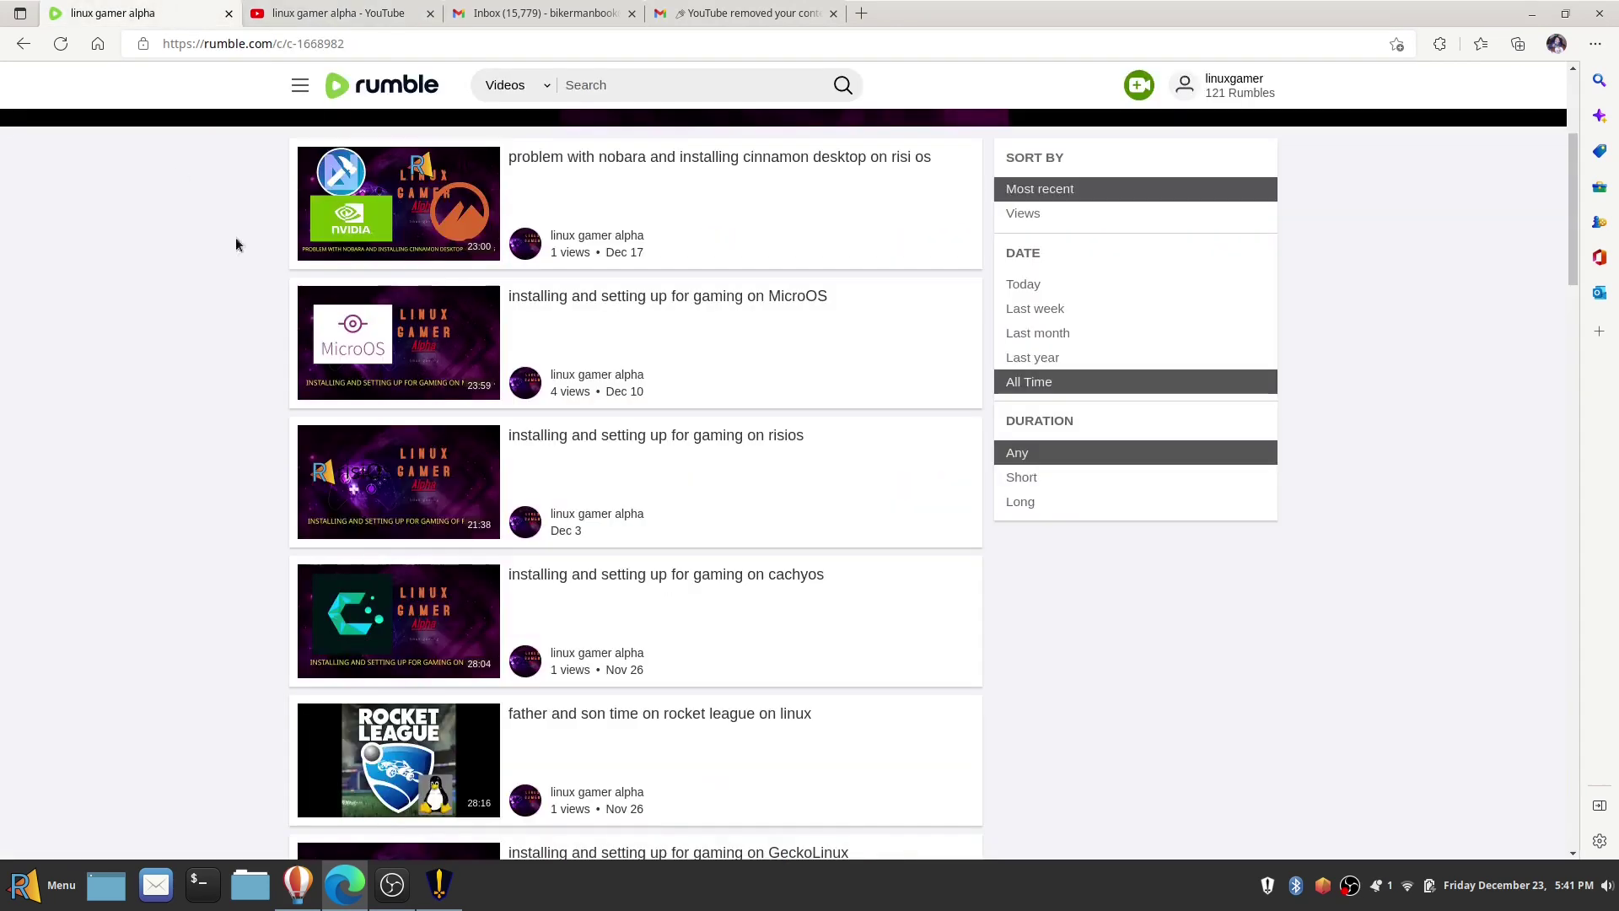
scroll(193, 369, down, 7)
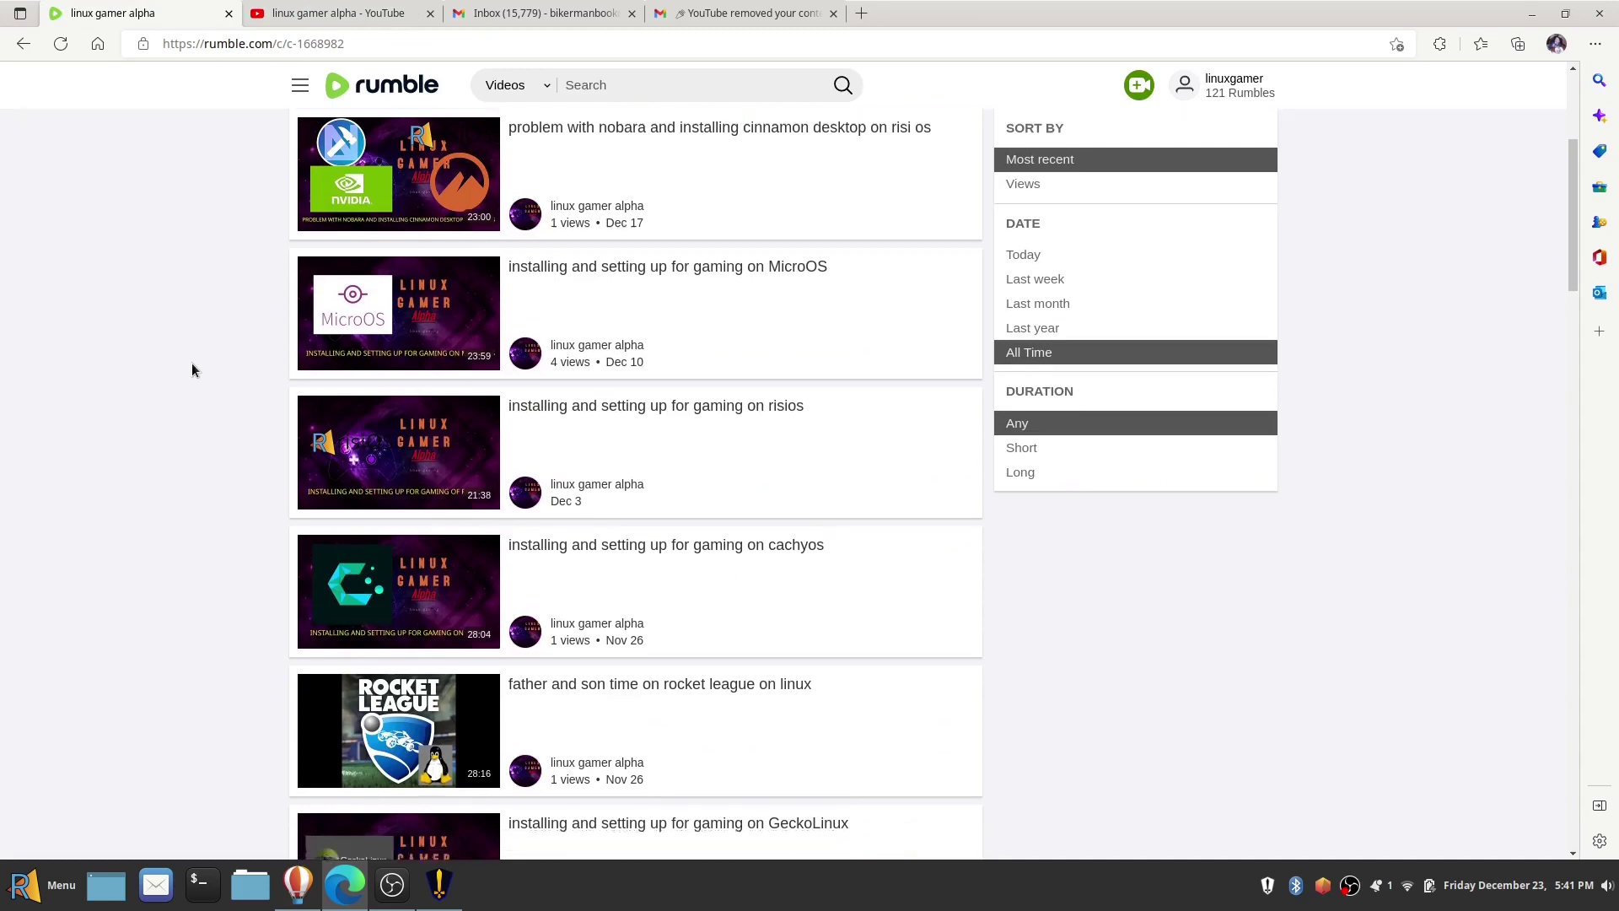
scroll(192, 370, down, 14)
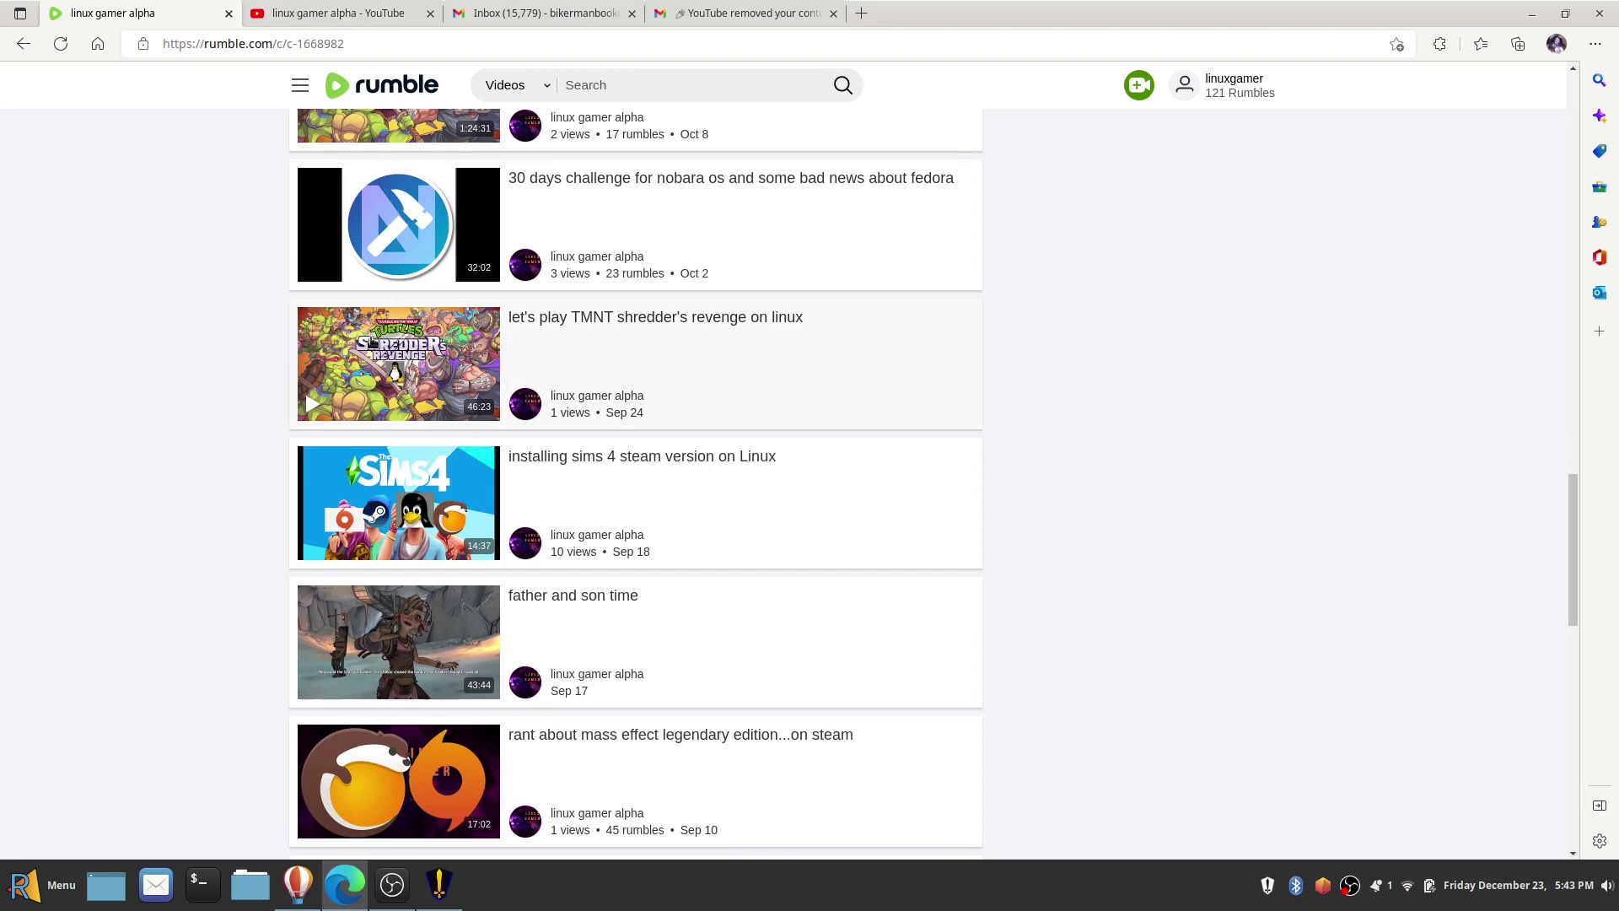
scroll(222, 130, up, 12)
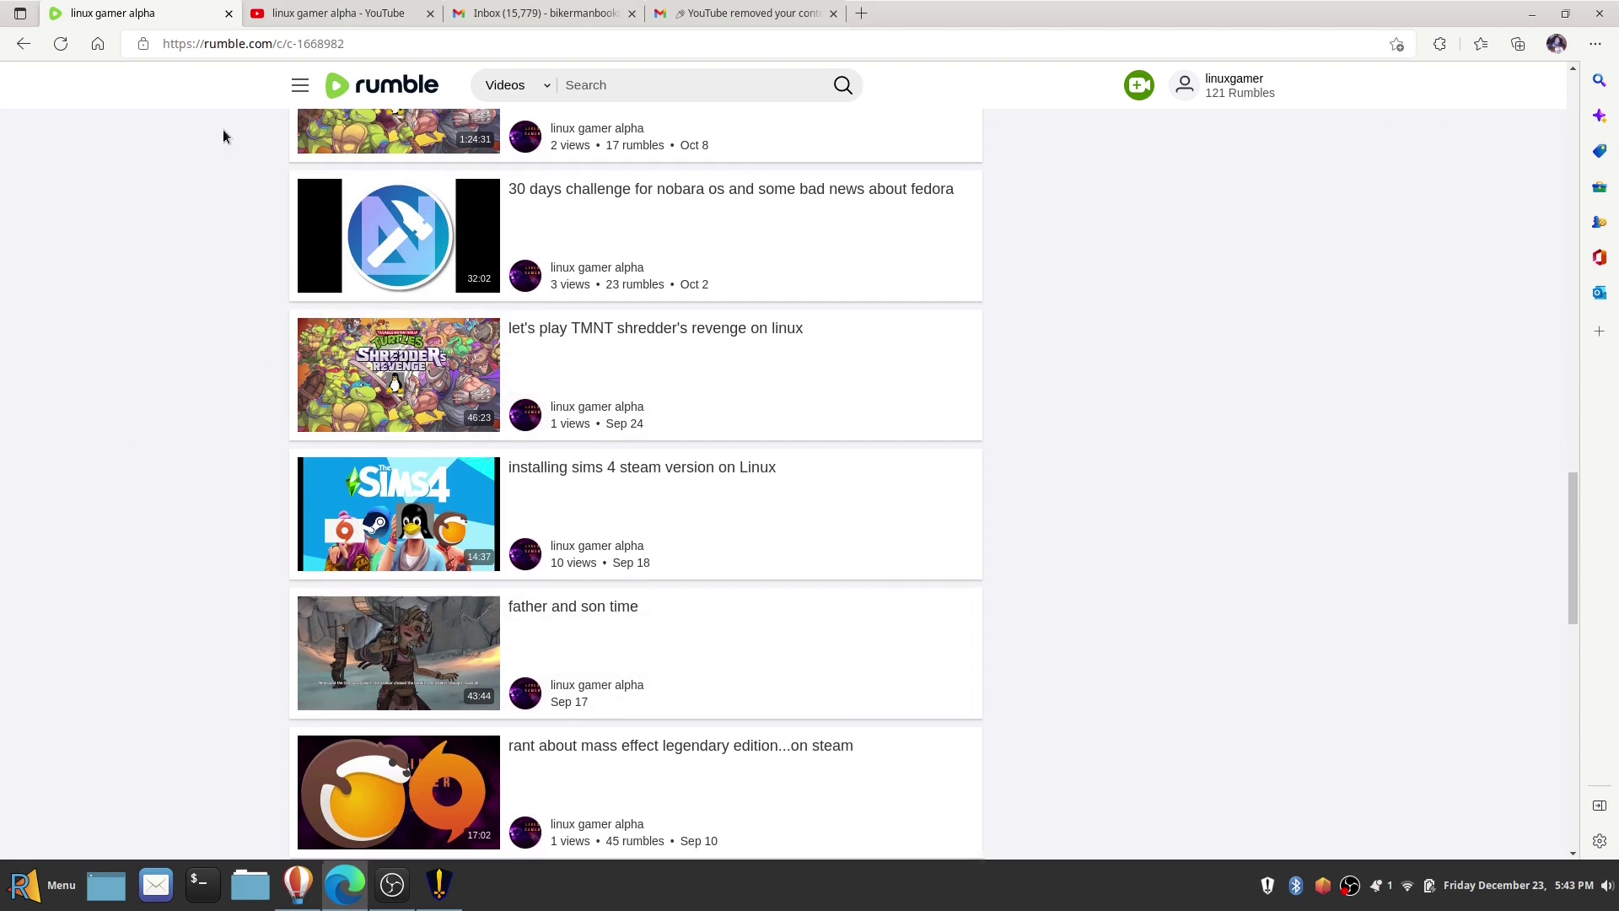
scroll(217, 135, up, 10)
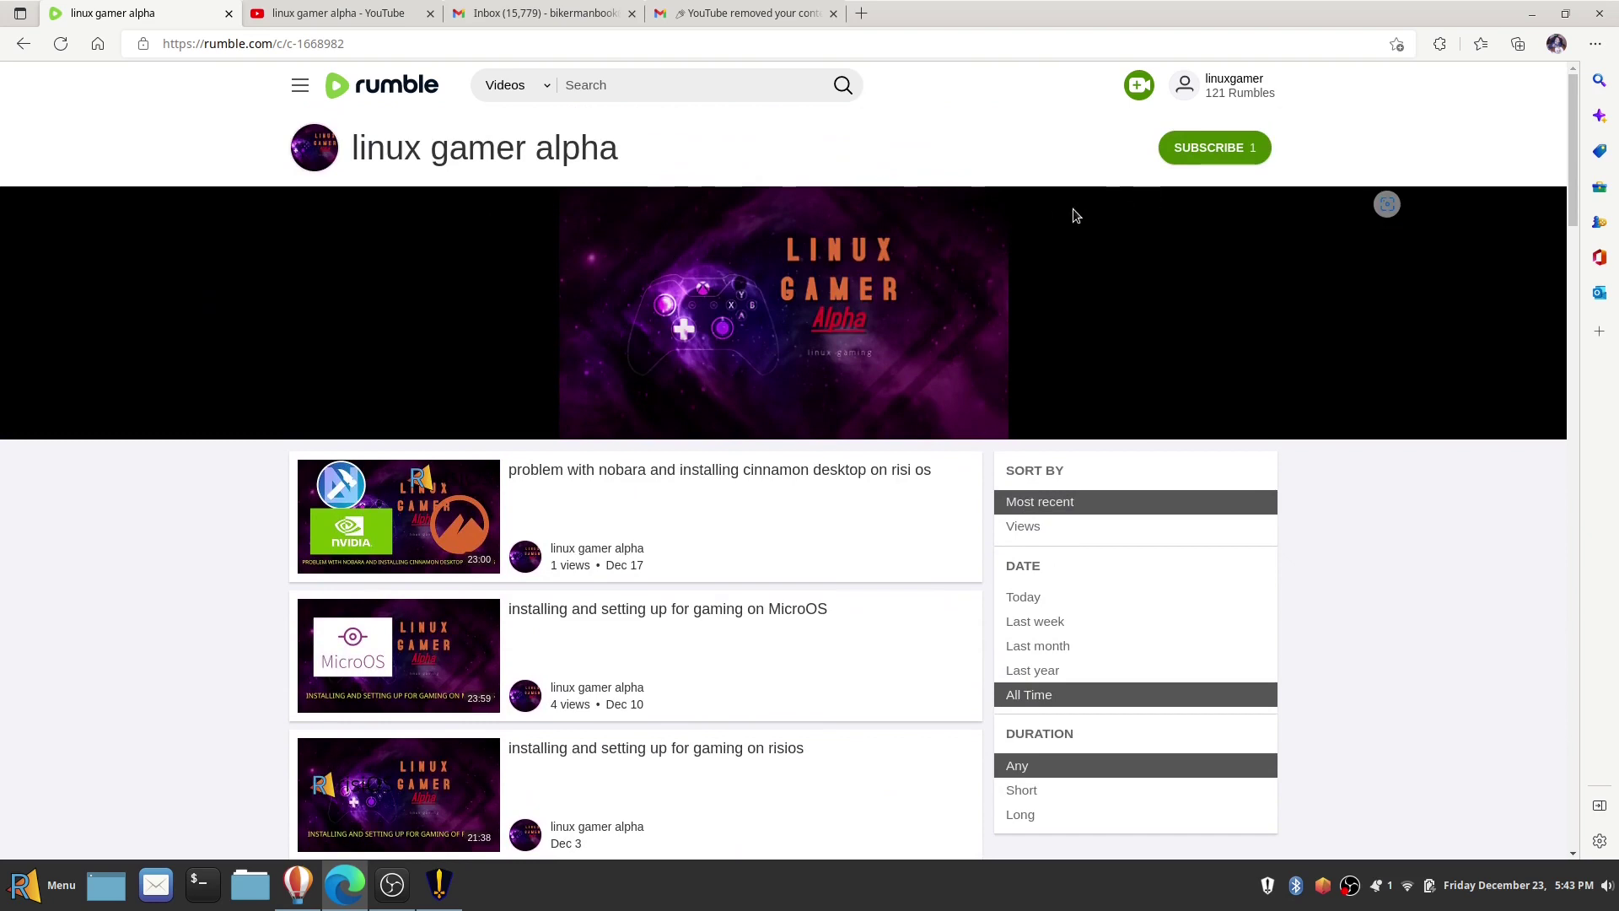
scroll(144, 363, down, 8)
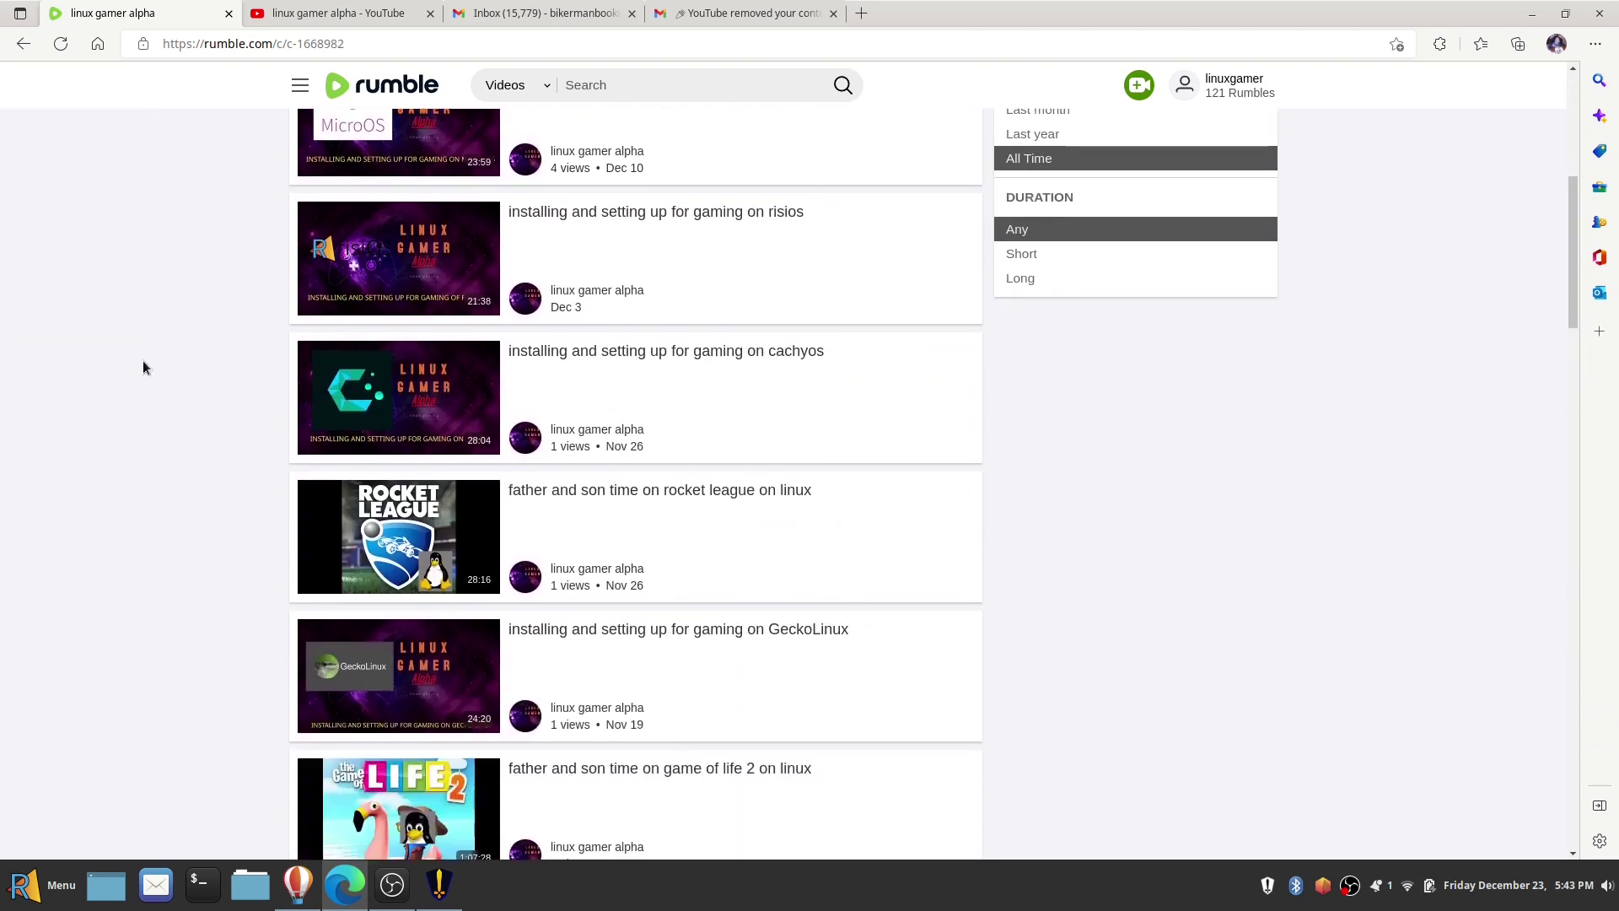
scroll(143, 364, down, 8)
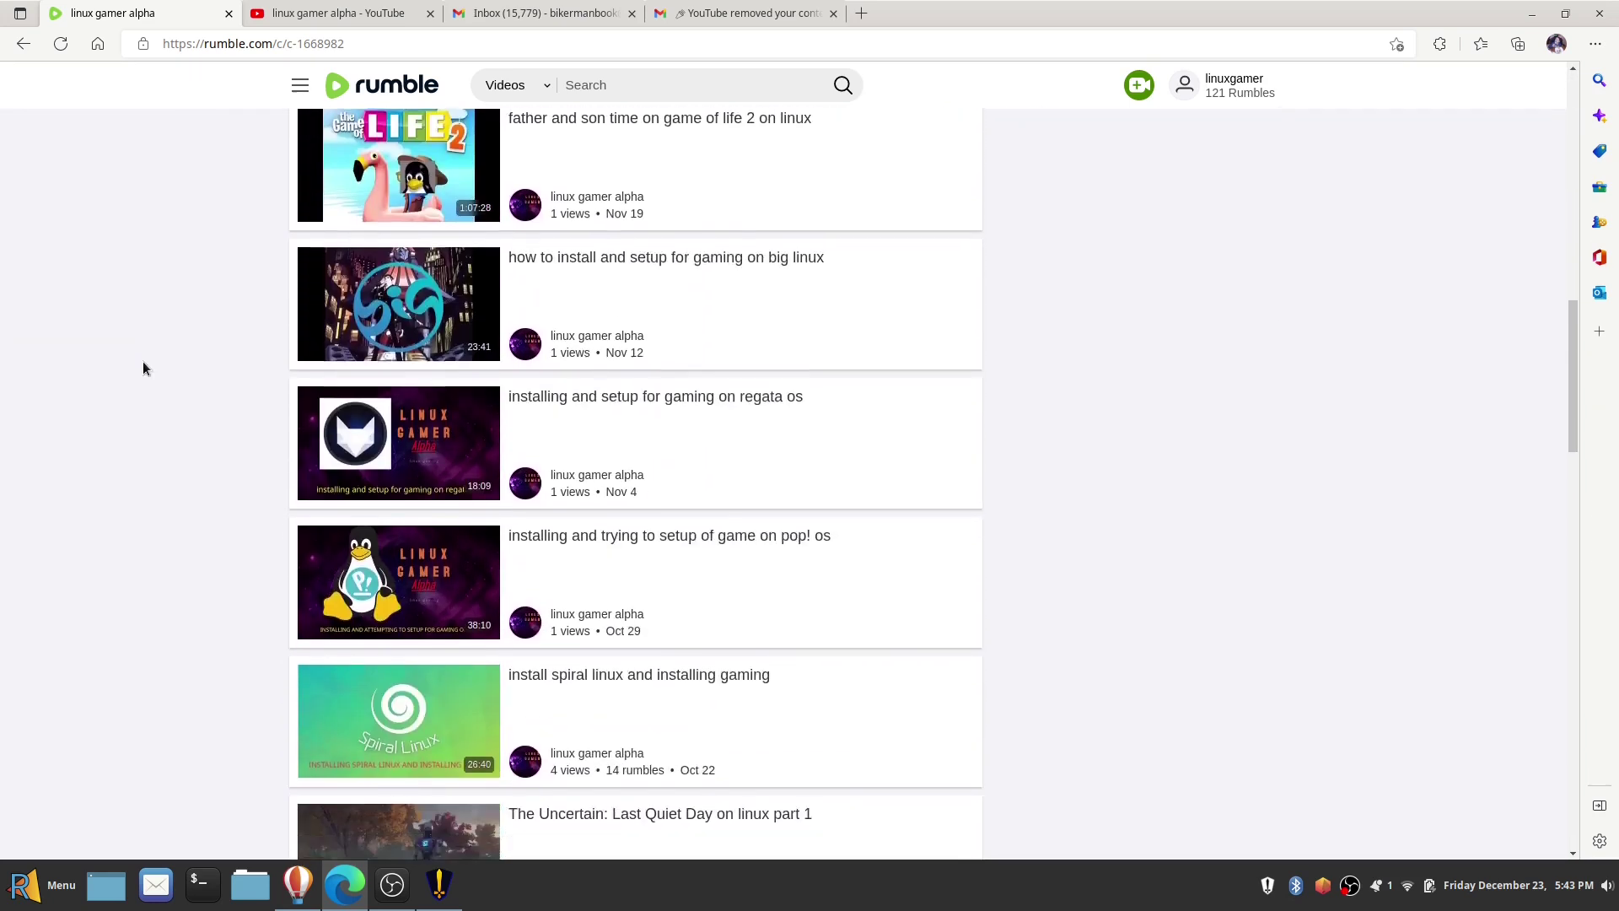
scroll(143, 362, down, 7)
scroll(143, 362, up, 6)
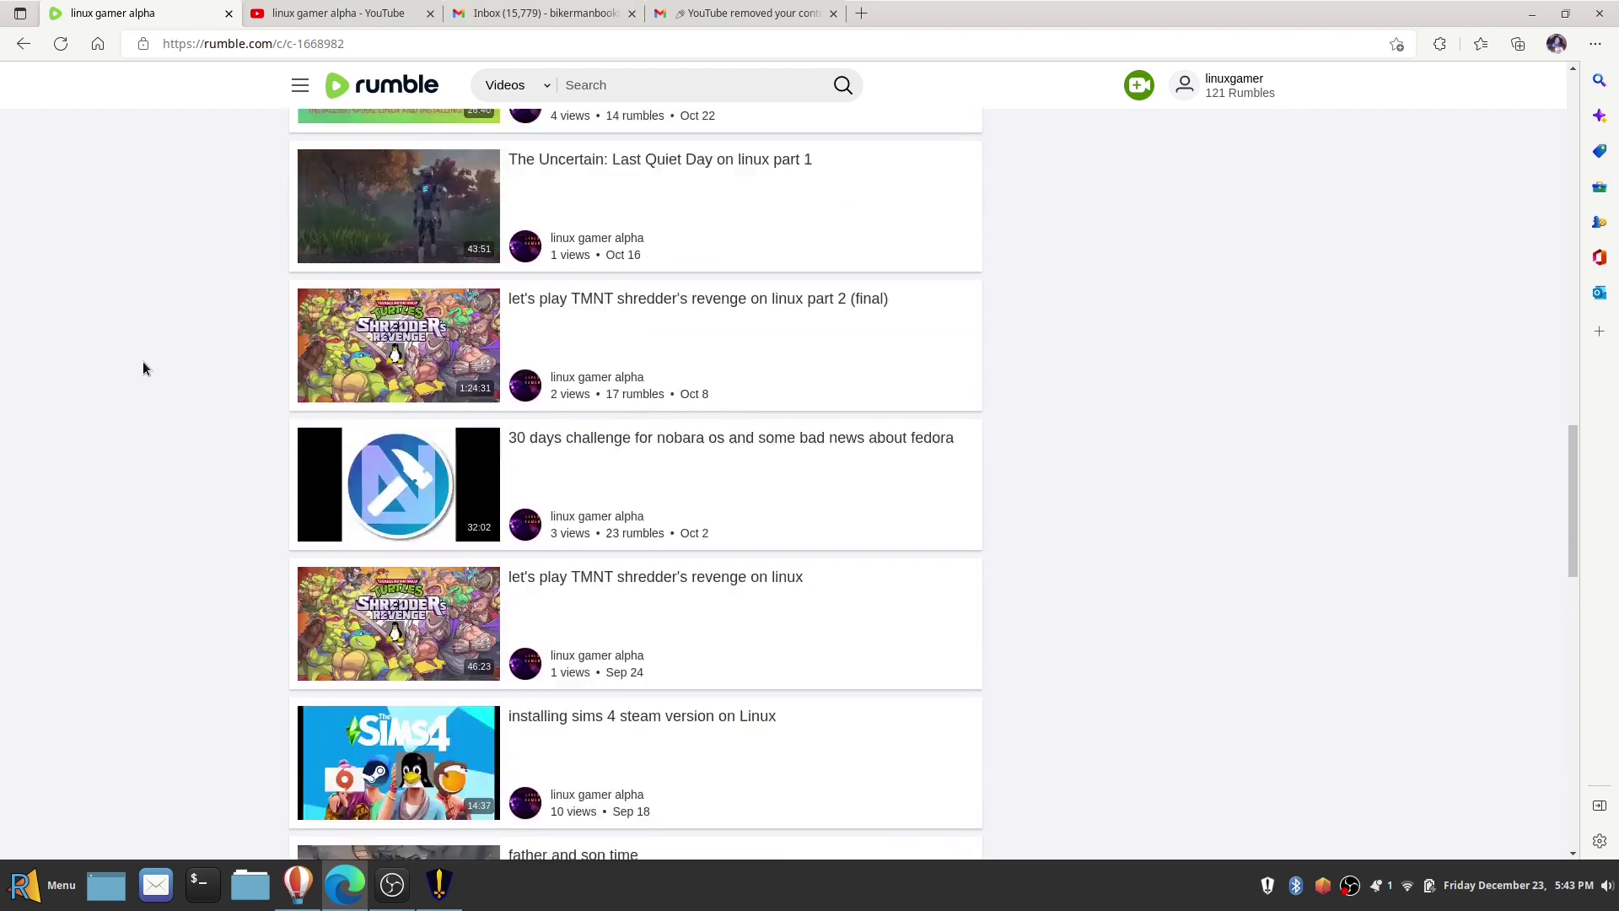
scroll(143, 364, up, 15)
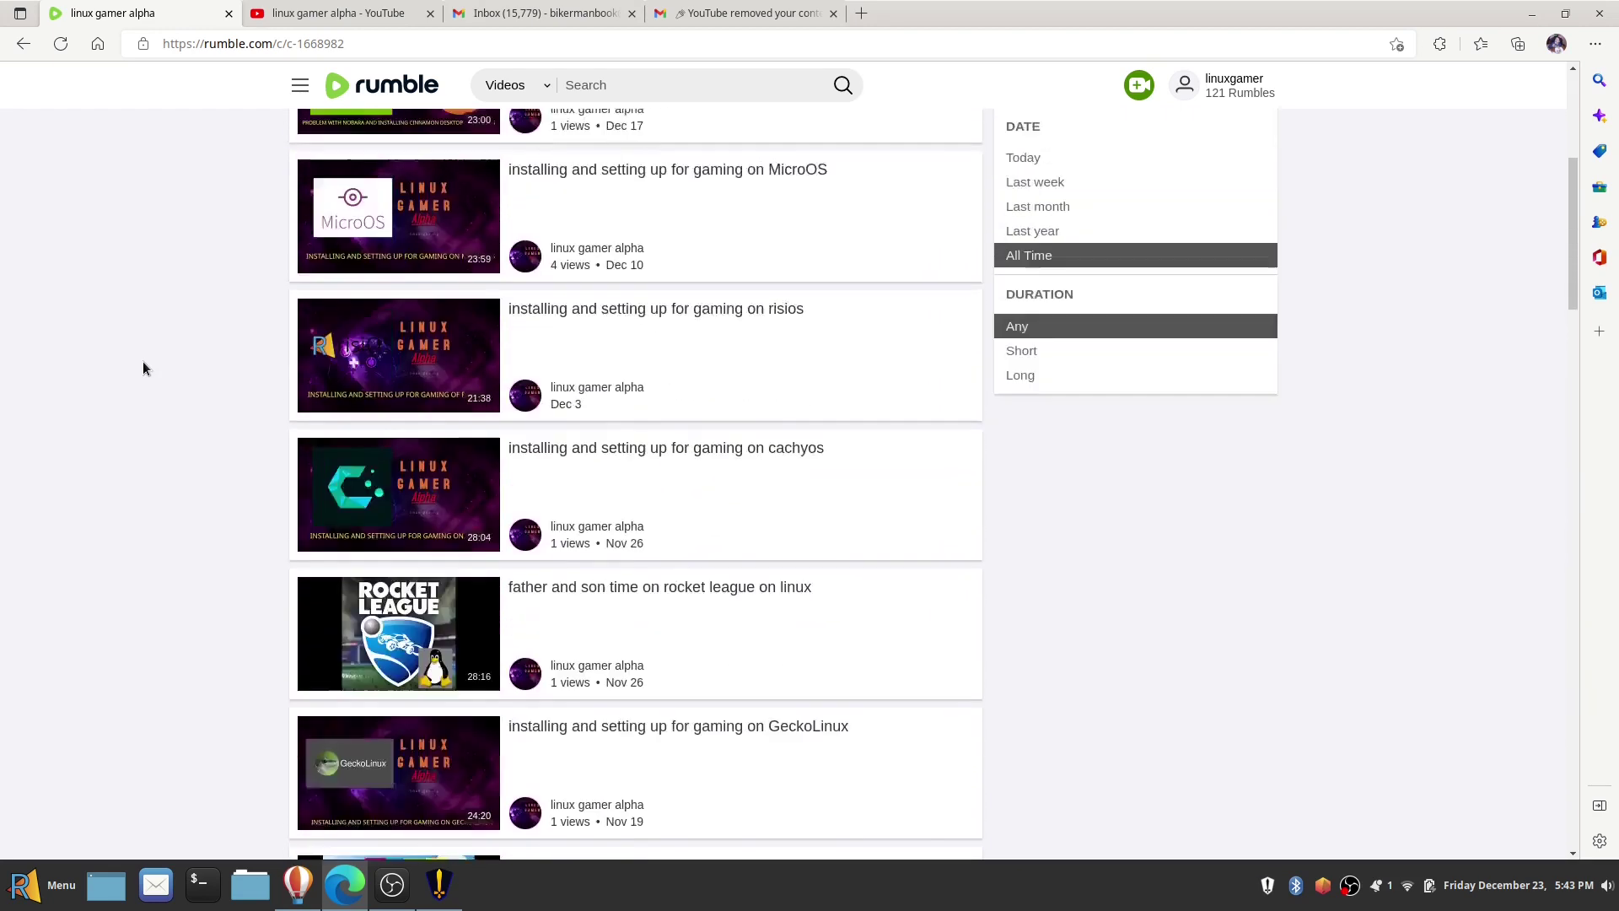
scroll(144, 360, up, 2)
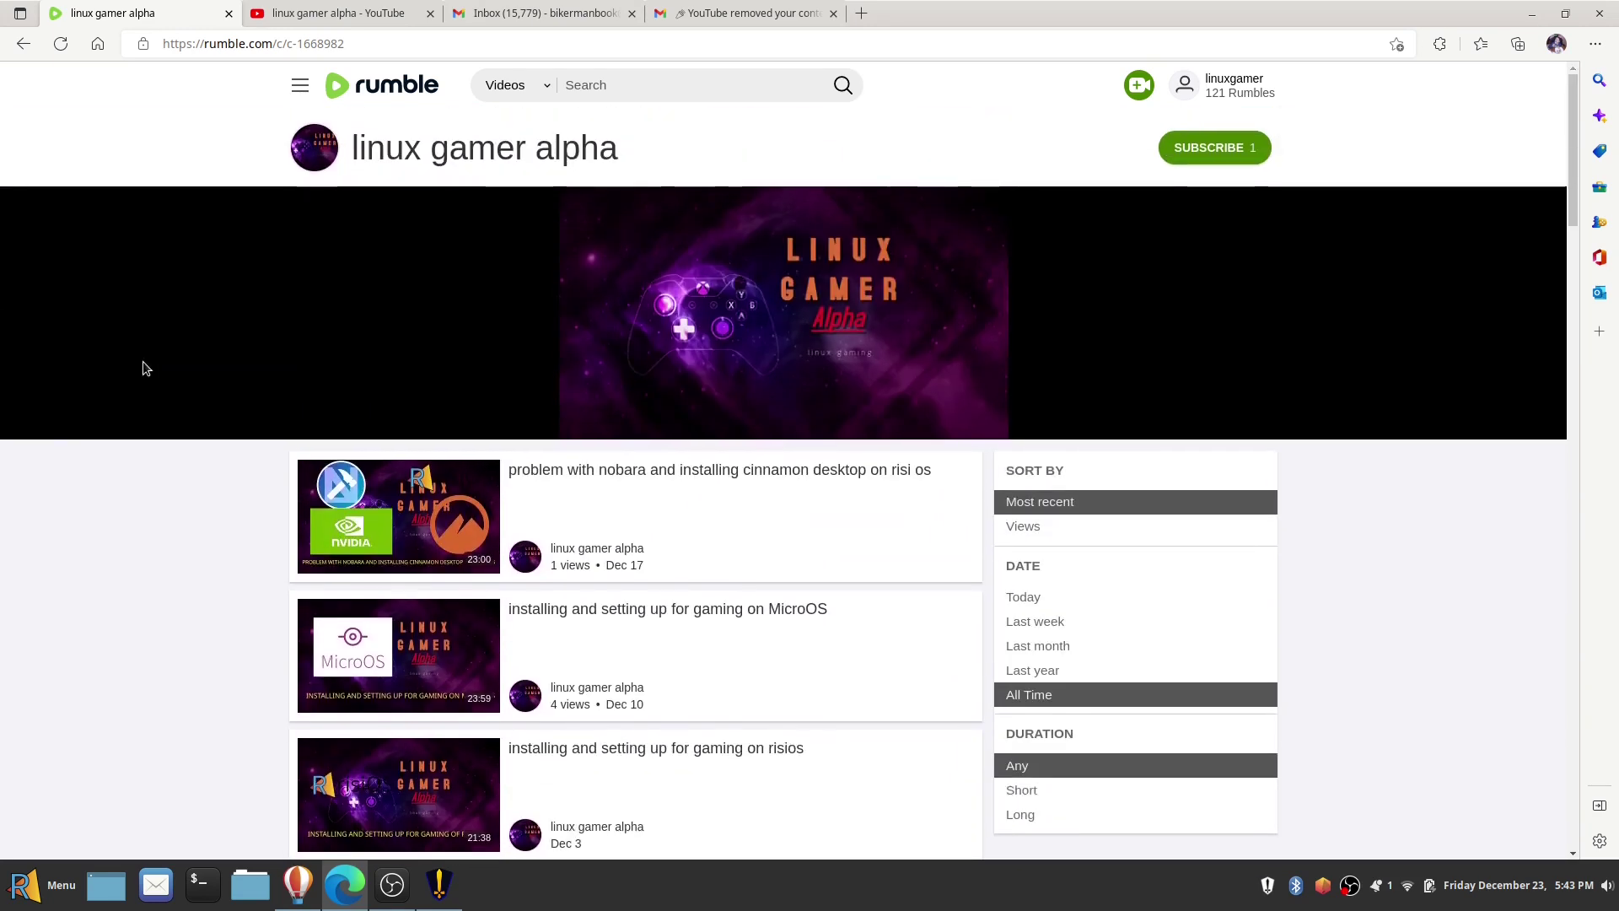
click(359, 13)
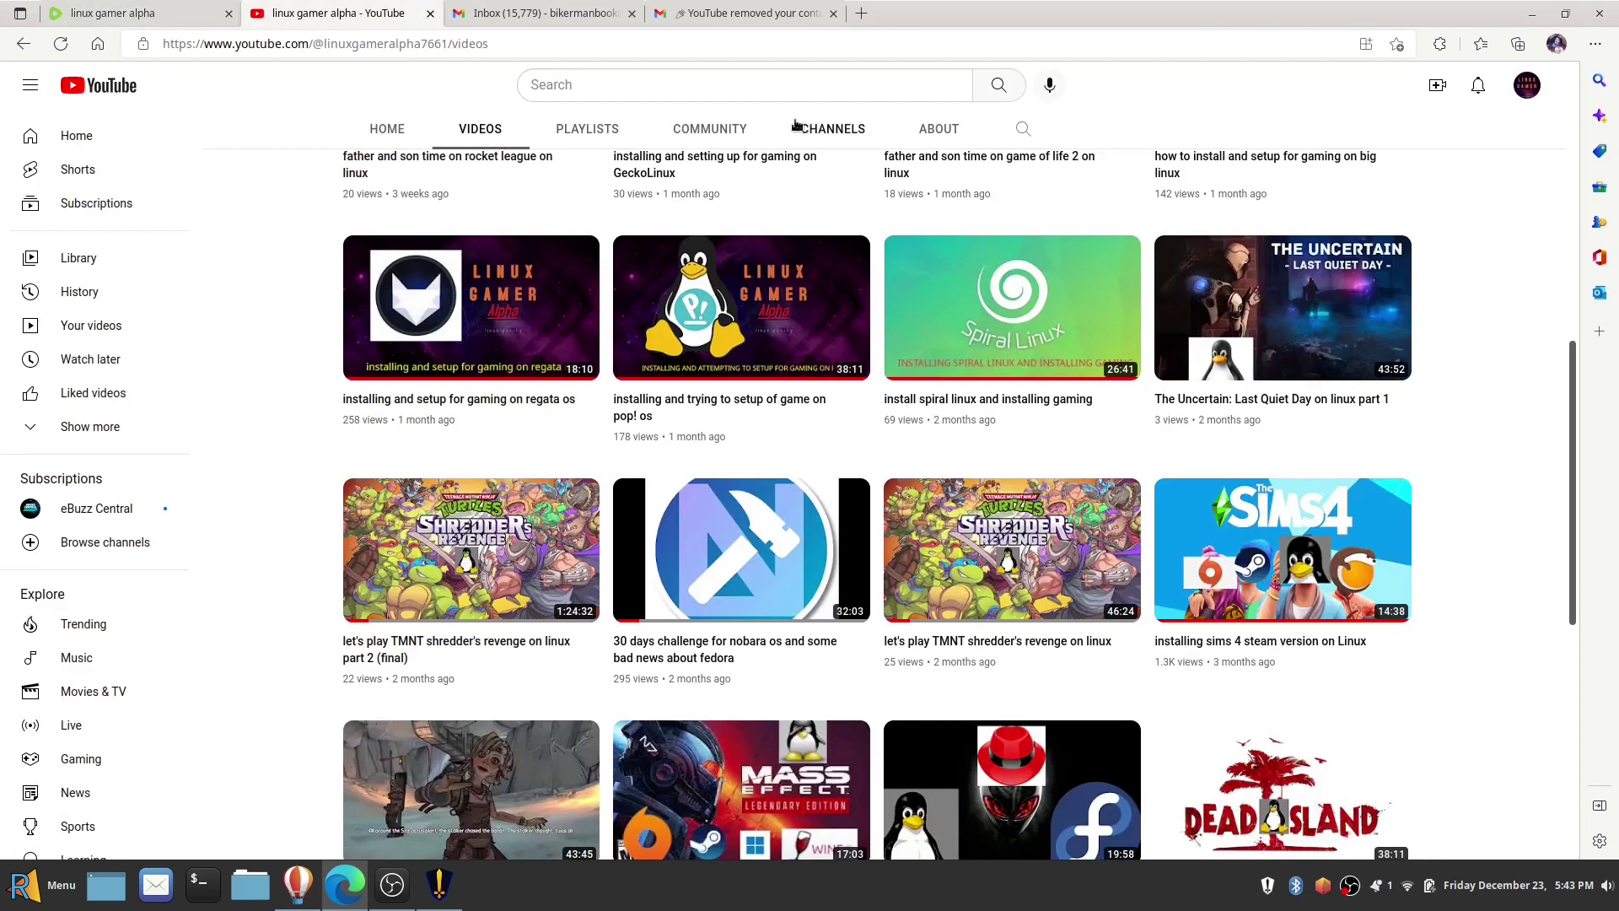
- Switch to Heroic Games Launcher, move its window slightly higher, and open Warframe's settings from the game library
click(1532, 13)
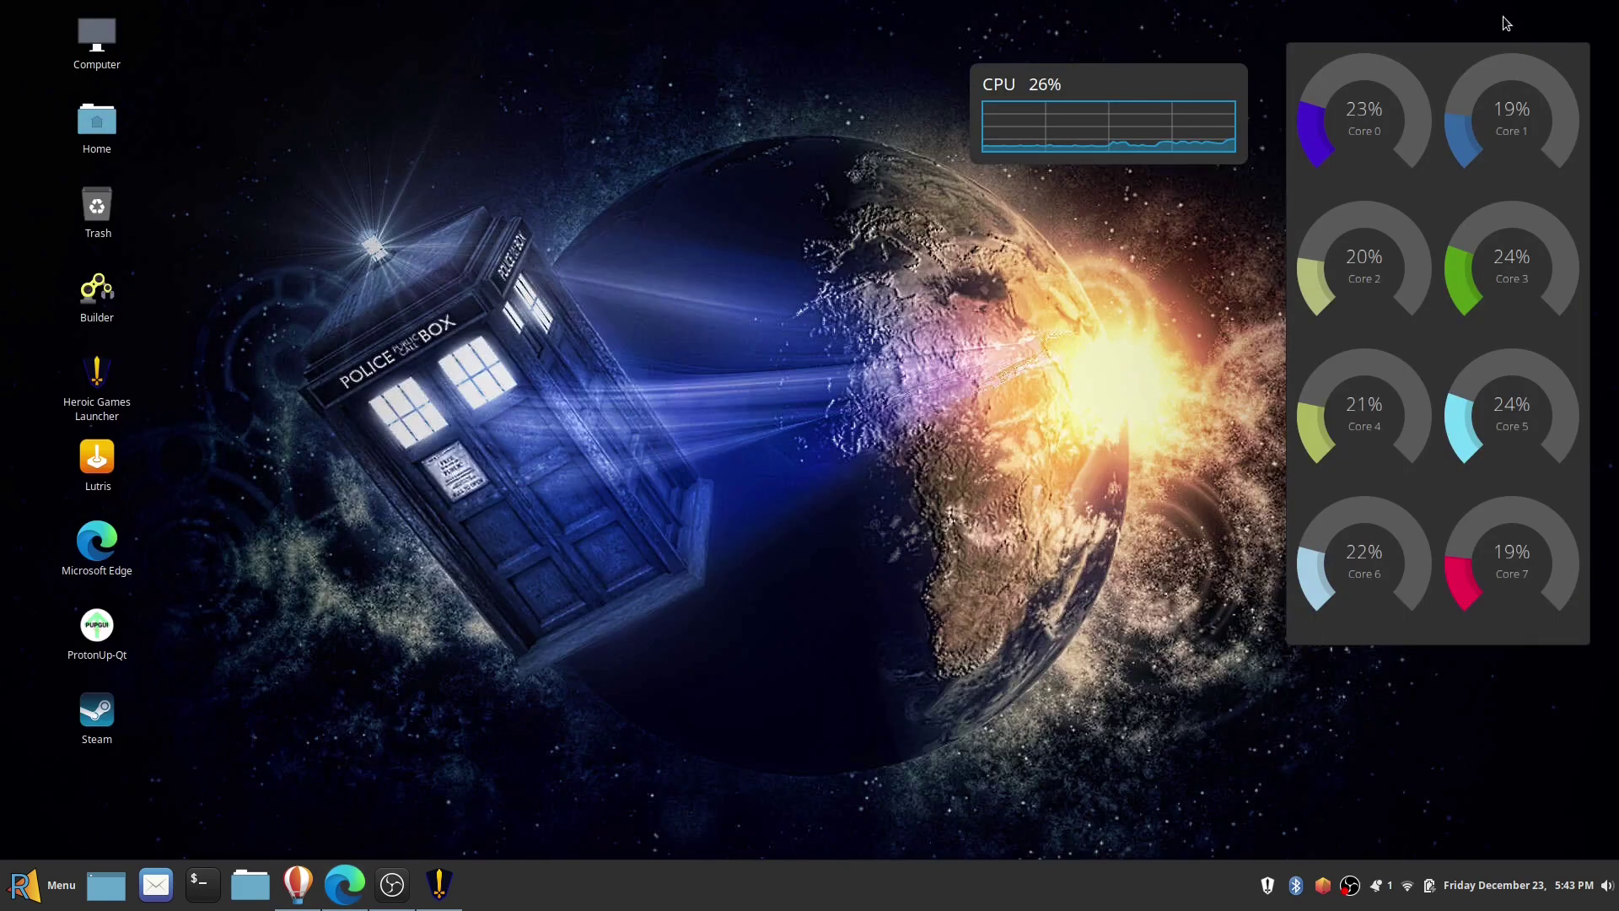
click(442, 893)
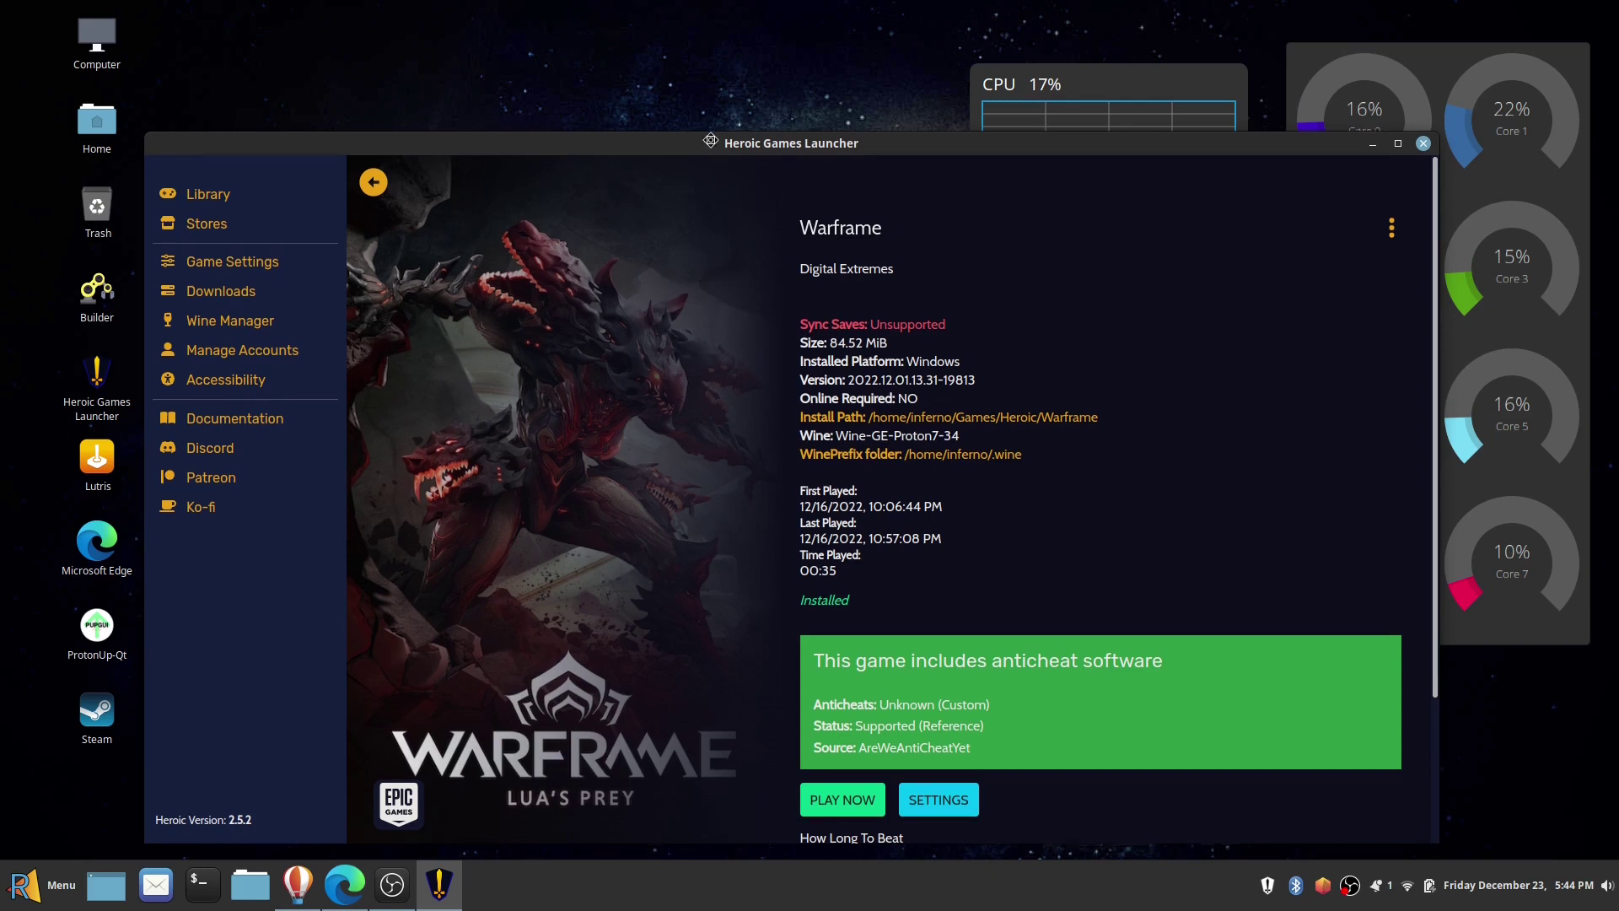
drag(711, 146, 704, 118)
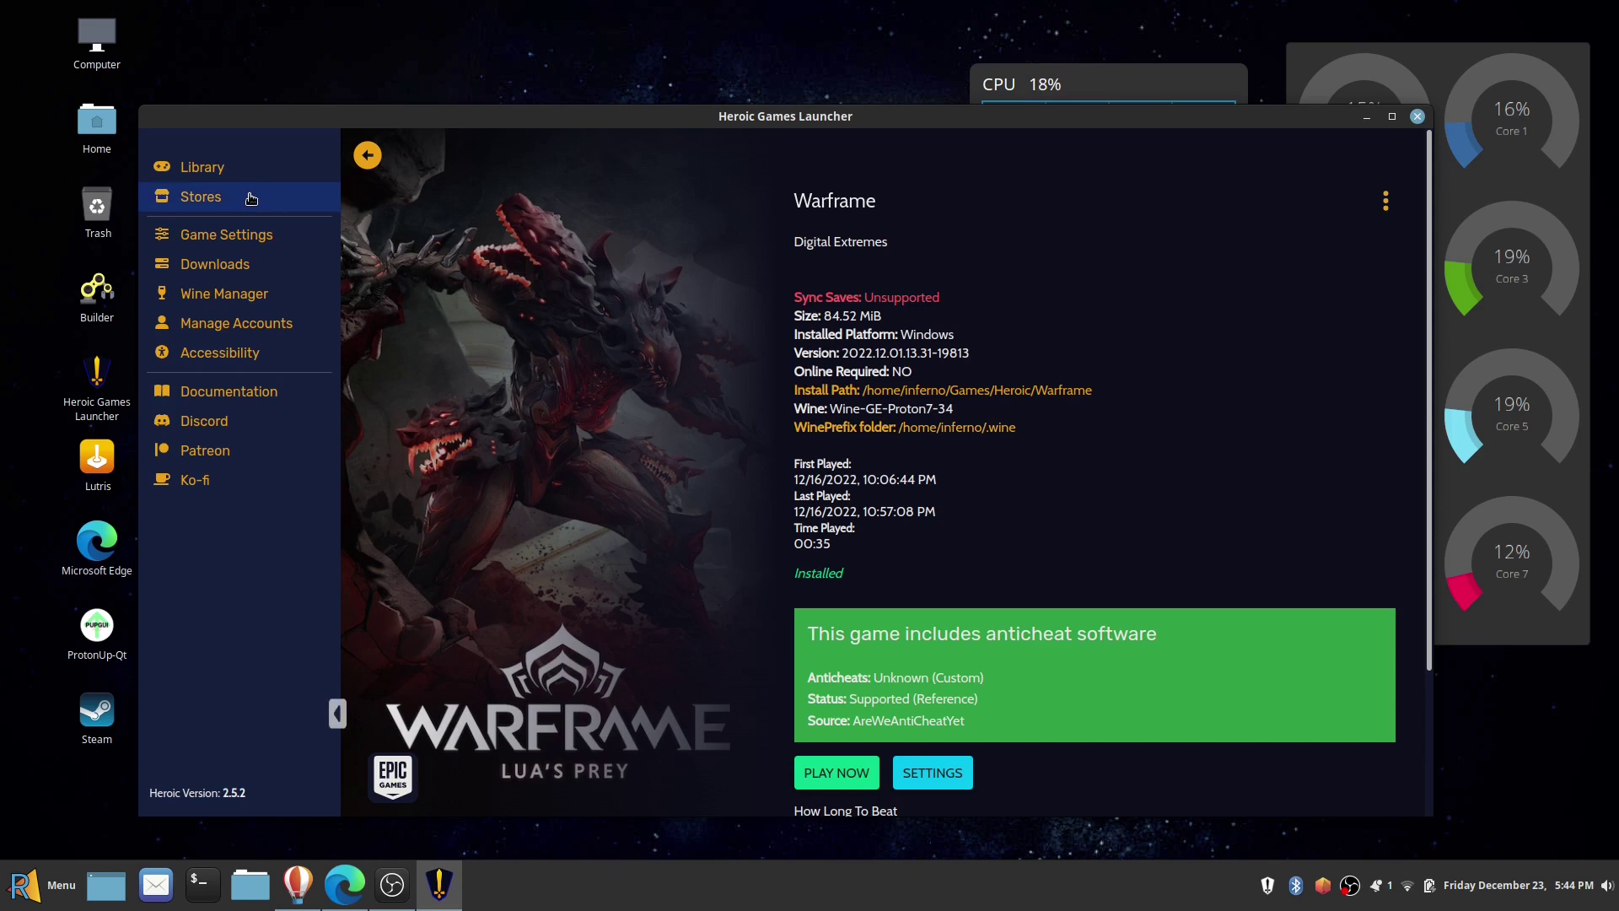
click(370, 158)
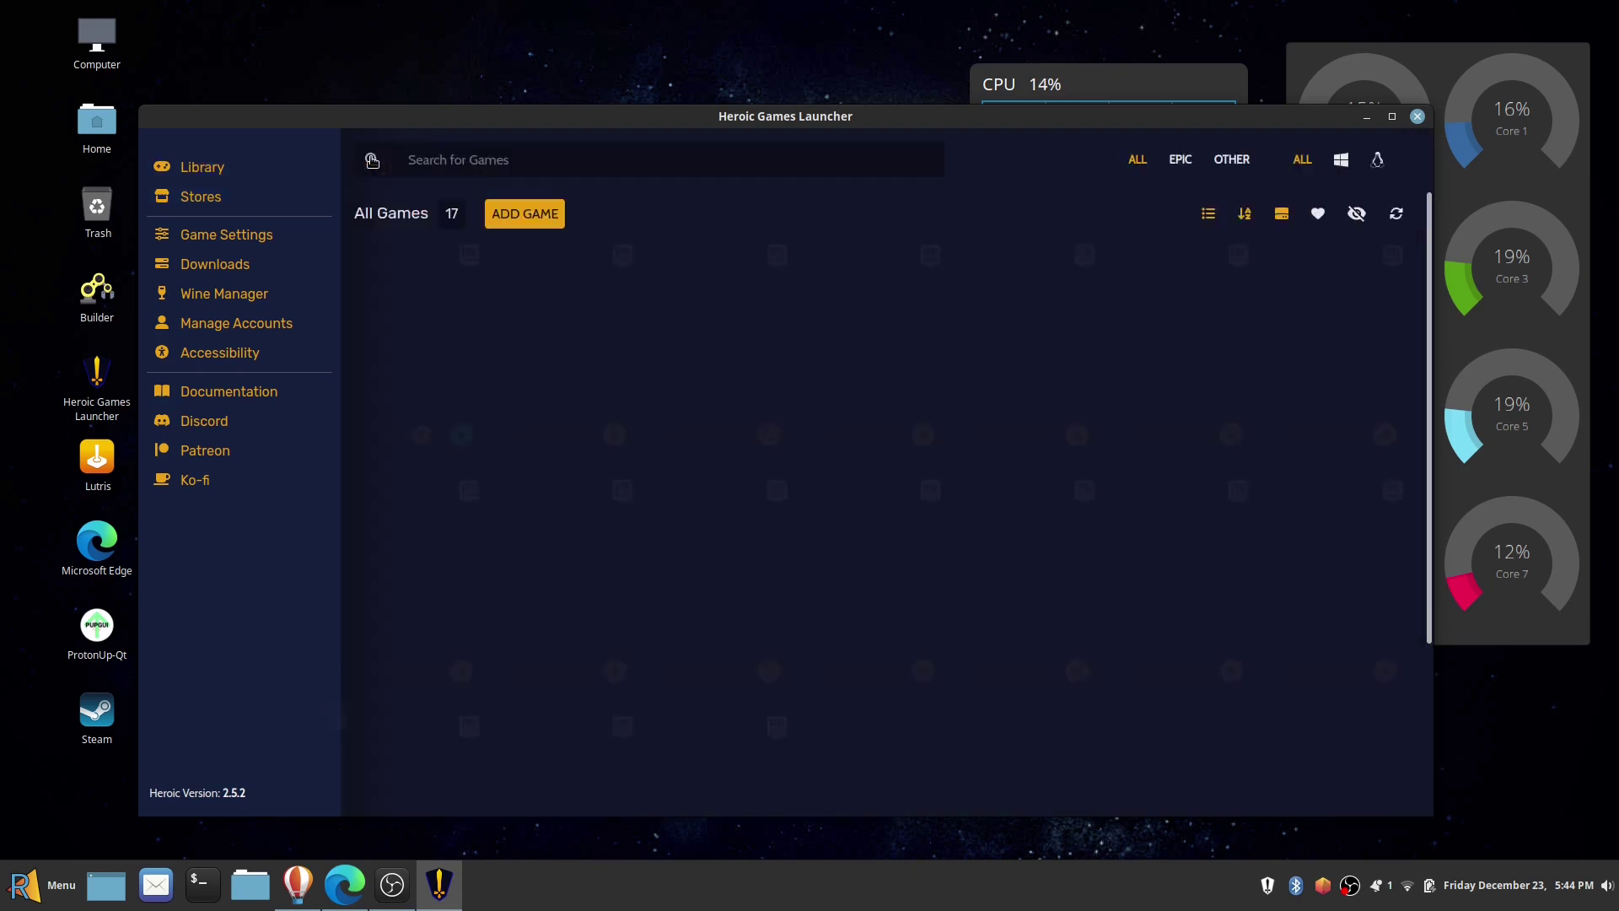
click(427, 442)
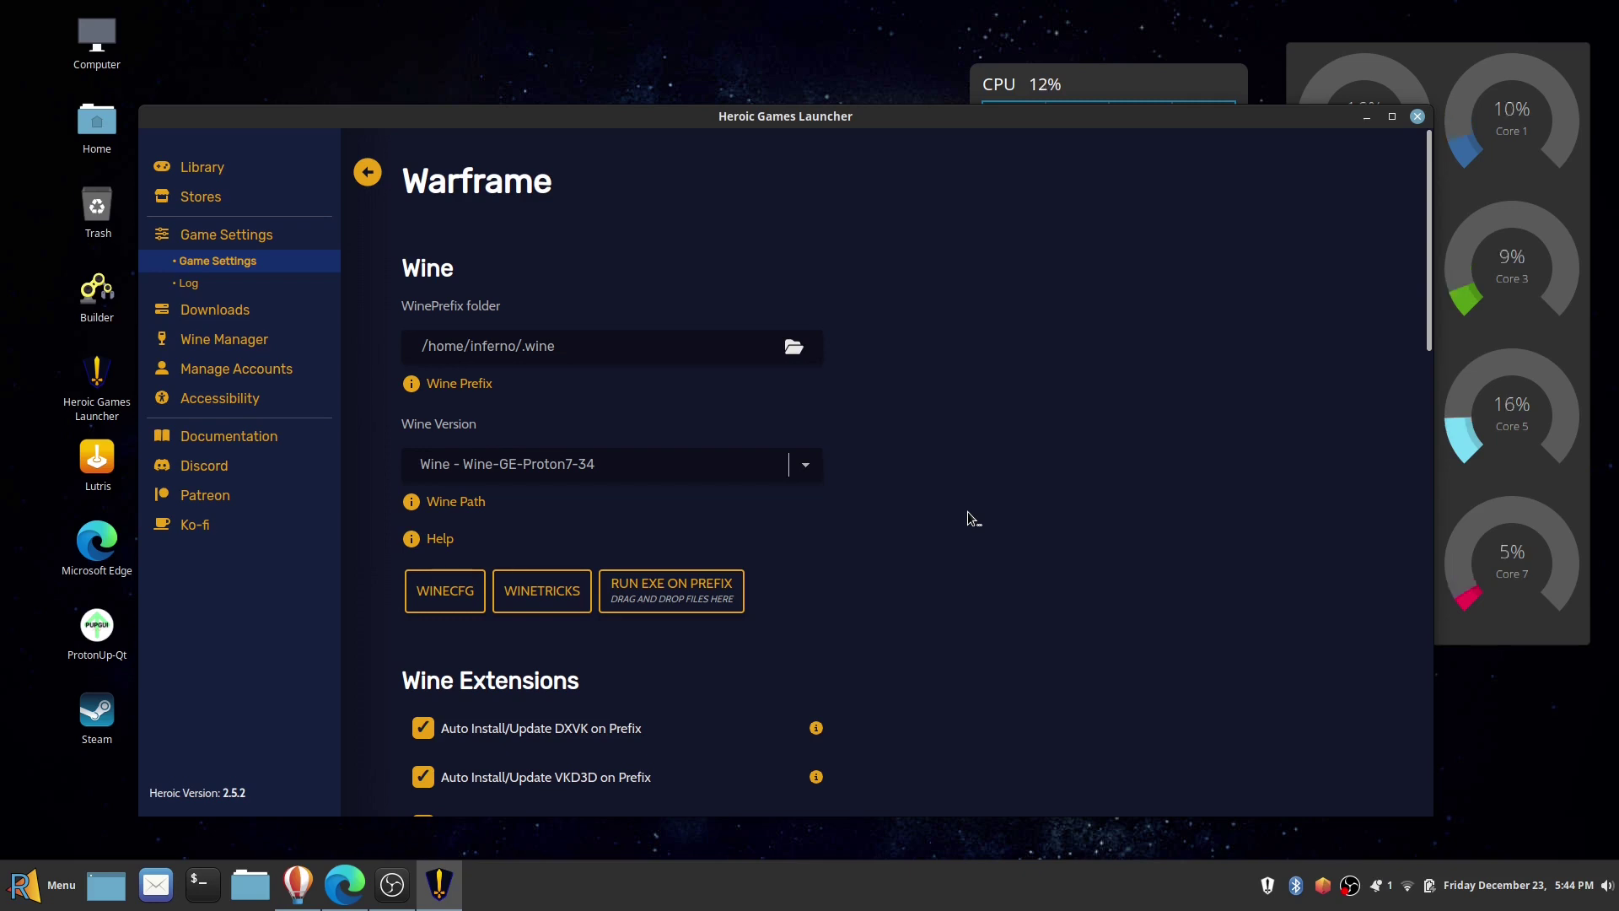
- Examine Warframe's Wine version, the Wine Extensions and the options under Other in its game settings
scroll(930, 473, down, 1)
scroll(929, 474, down, 1)
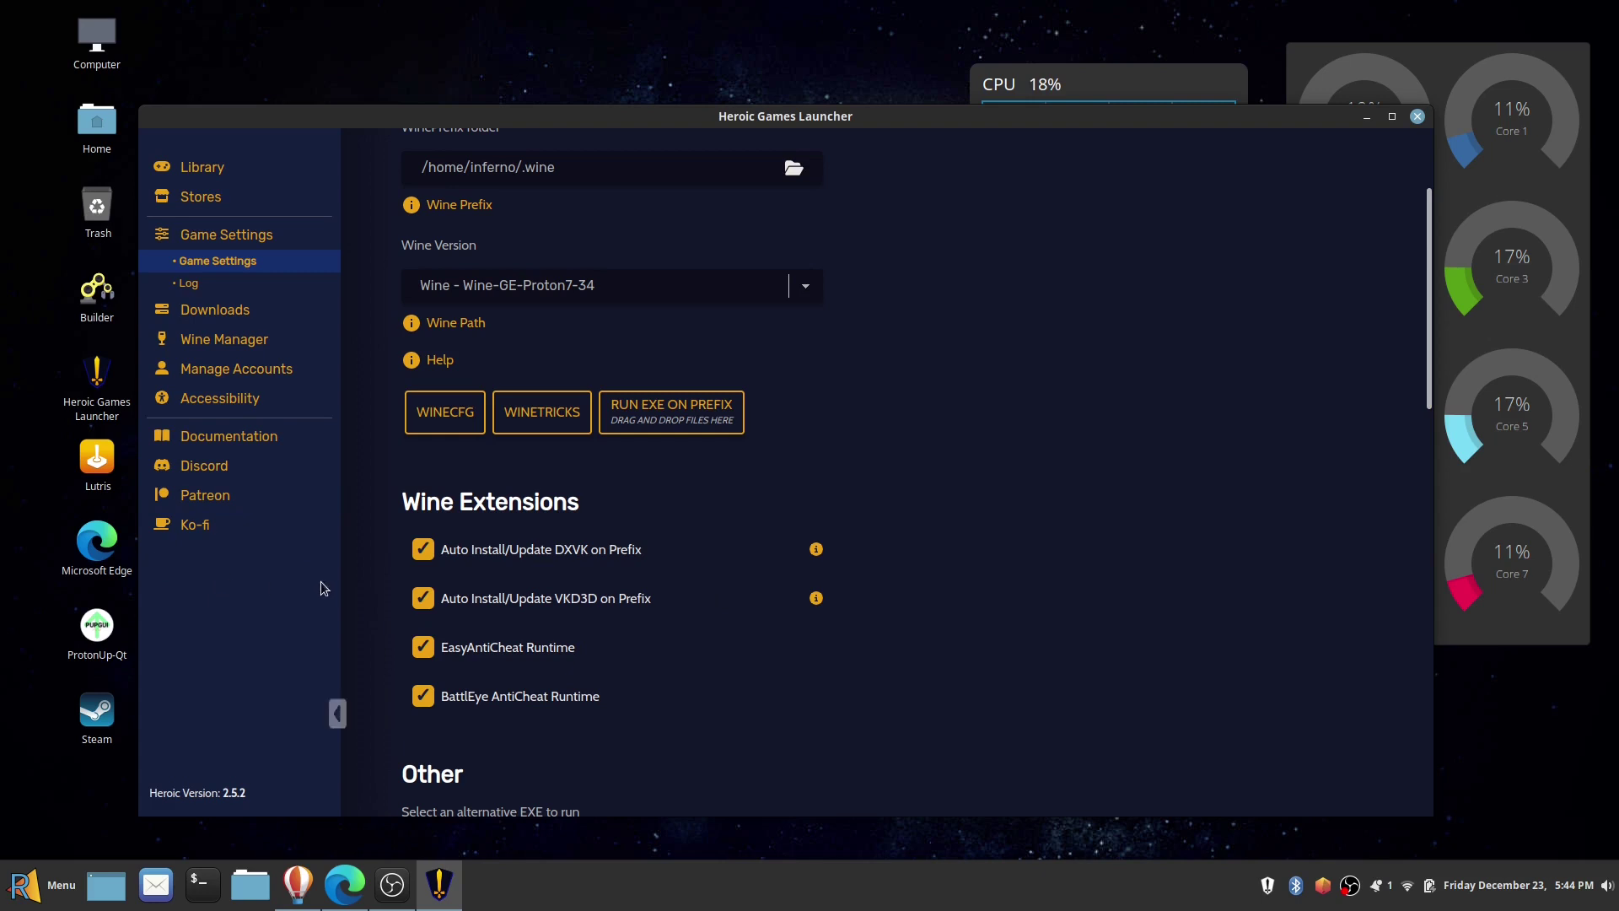
scroll(377, 628, down, 1)
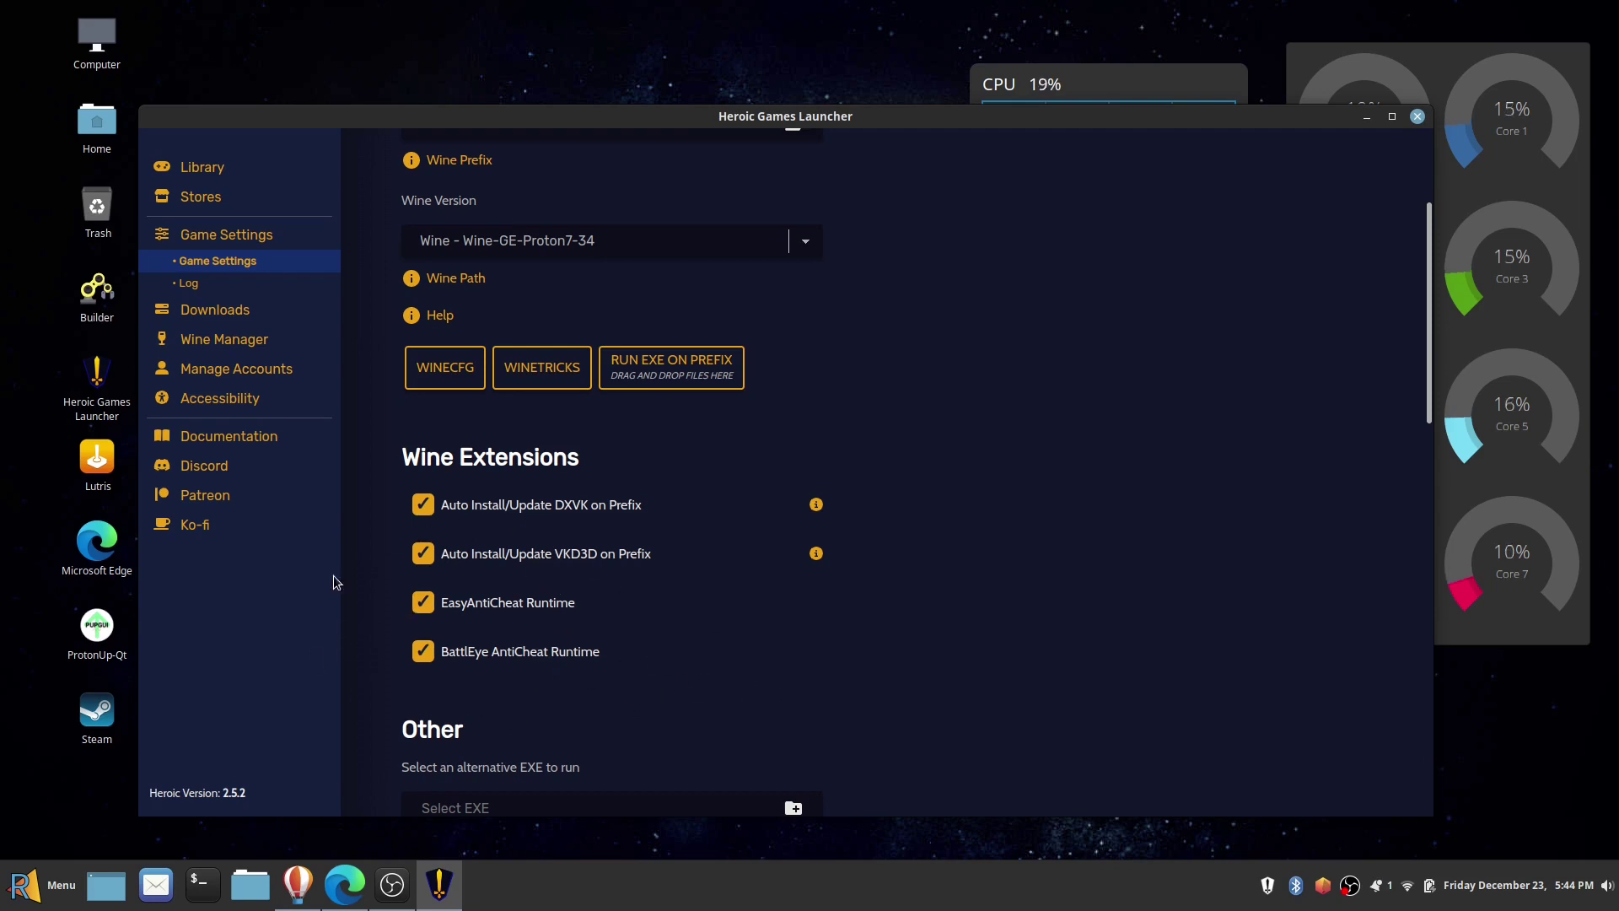
scroll(509, 543, down, 5)
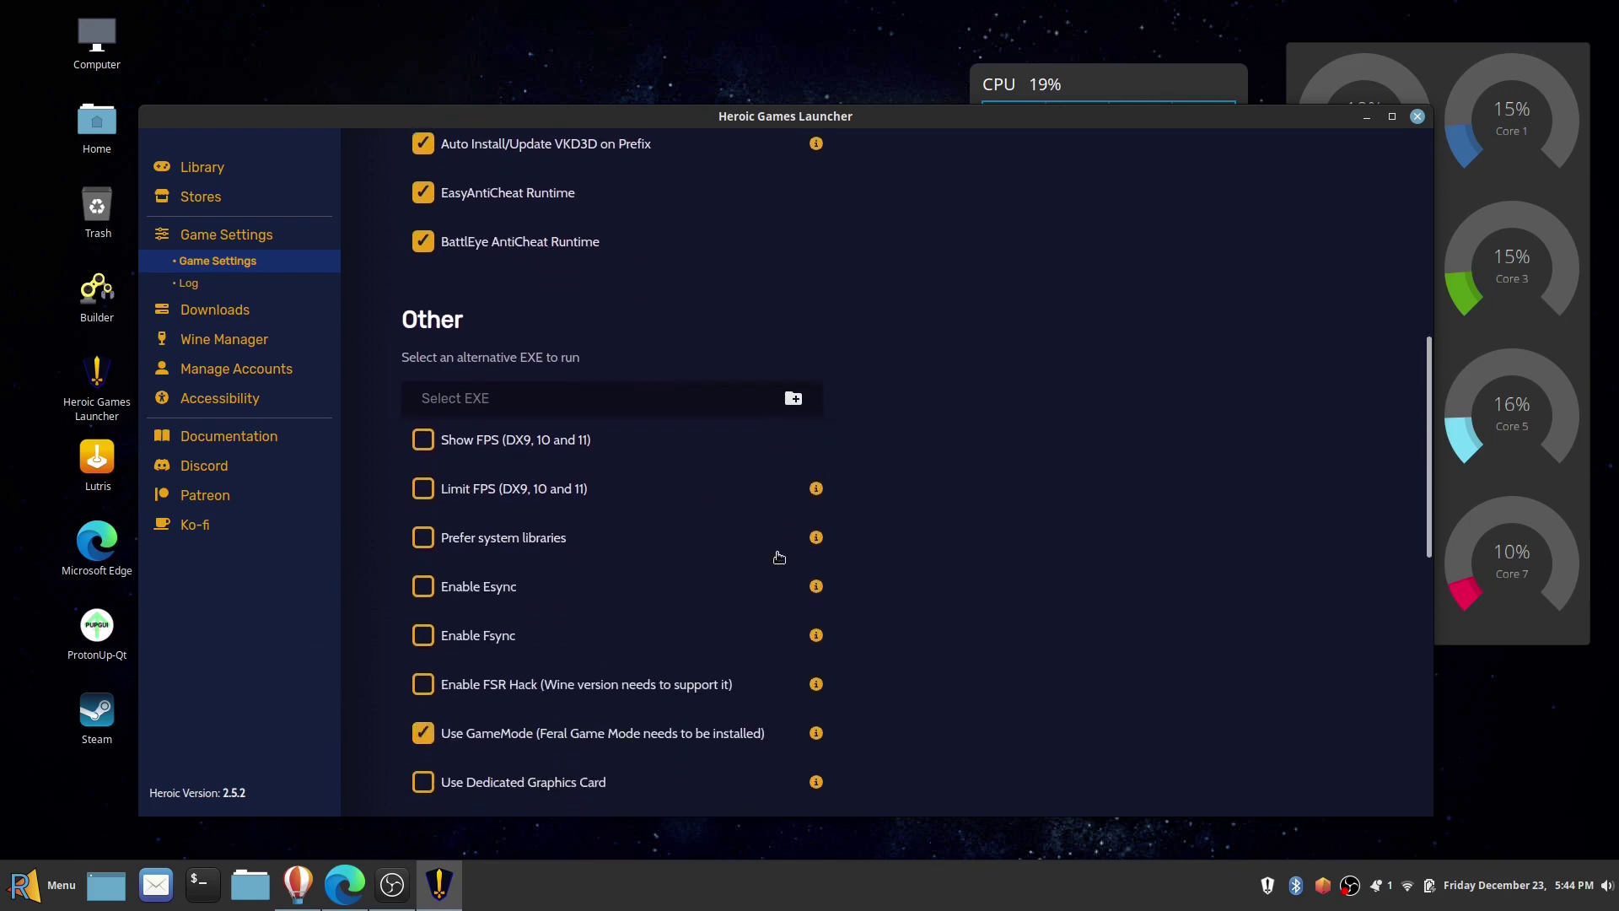
scroll(779, 556, down, 2)
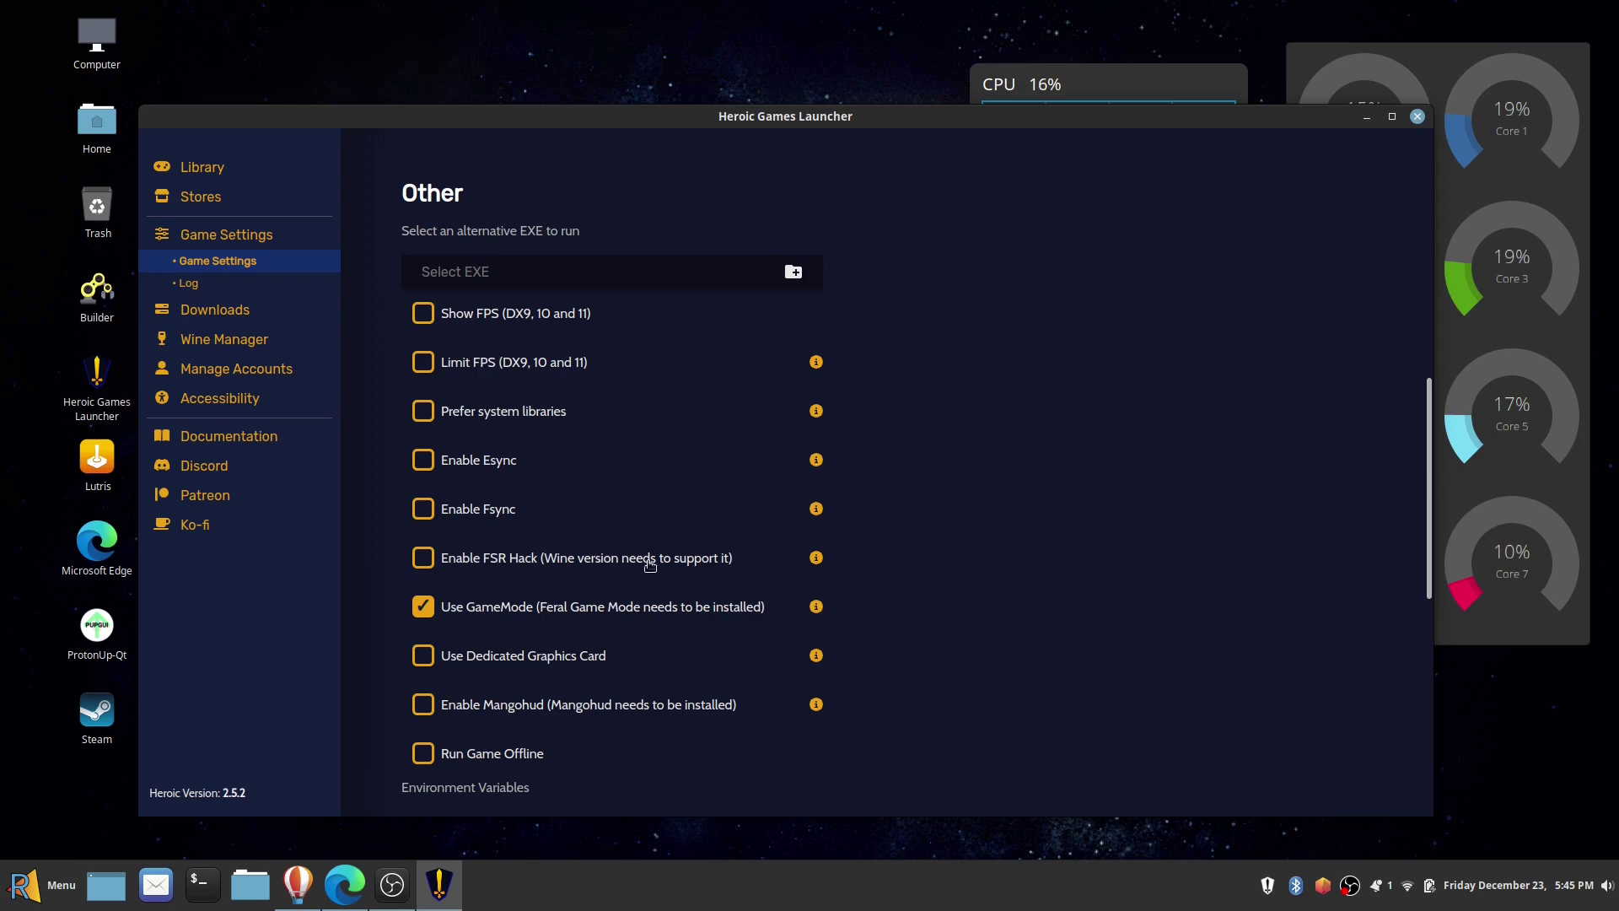
- Examine the rest of Warframe's game settings, from the Wine section through Other to environment variables, wrapper command, game arguments and preferred language
scroll(392, 590, down, 4)
scroll(388, 590, down, 5)
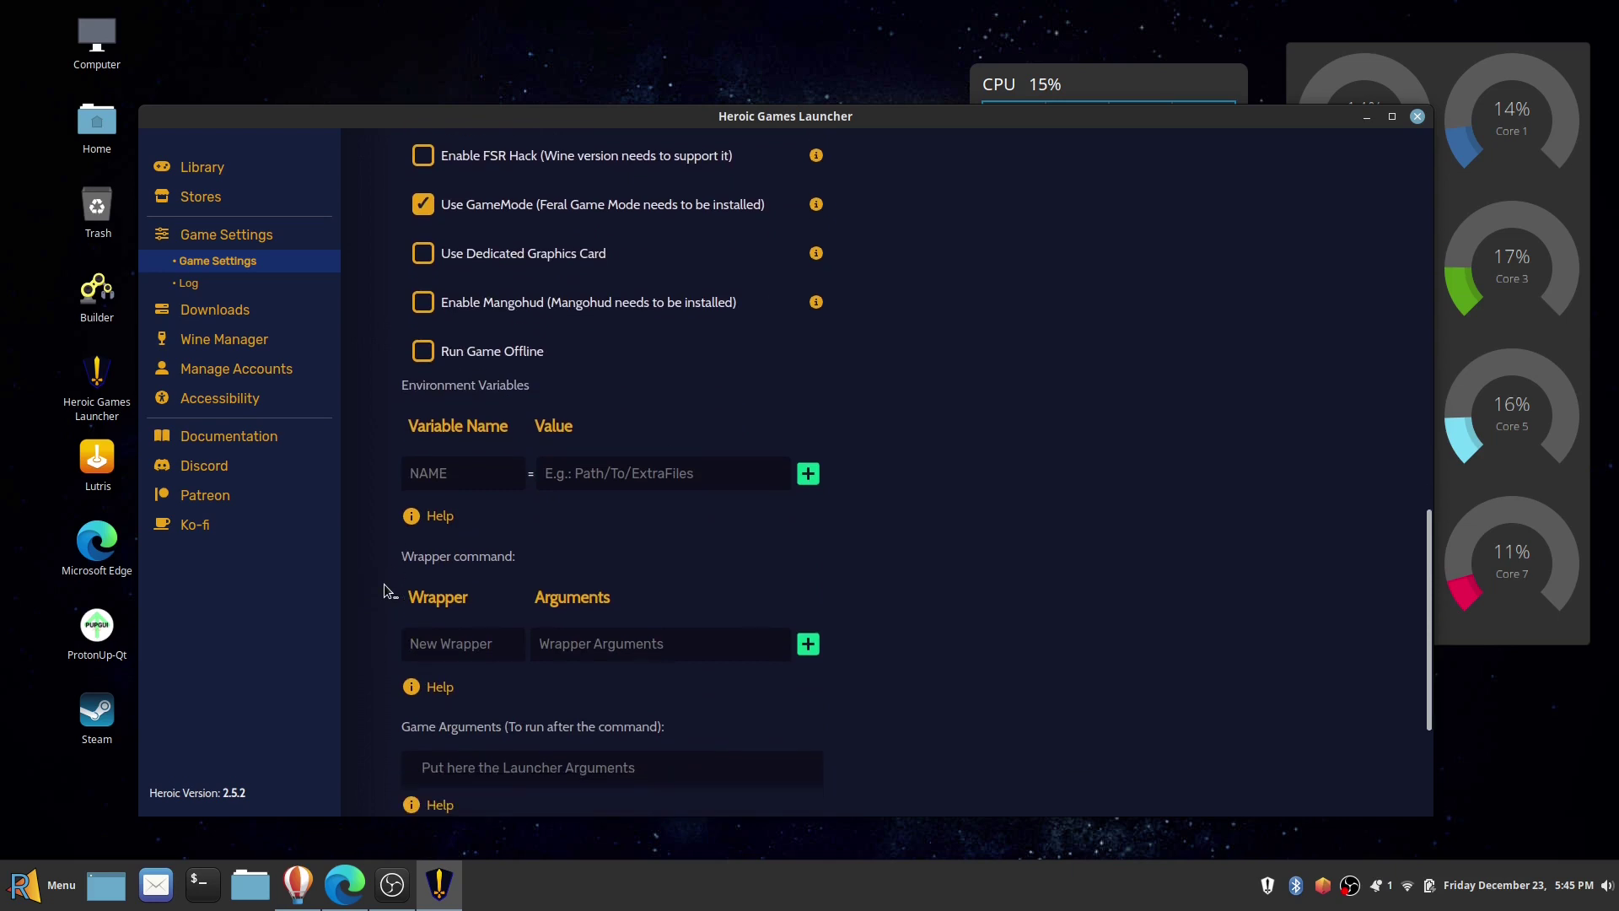
scroll(386, 589, down, 3)
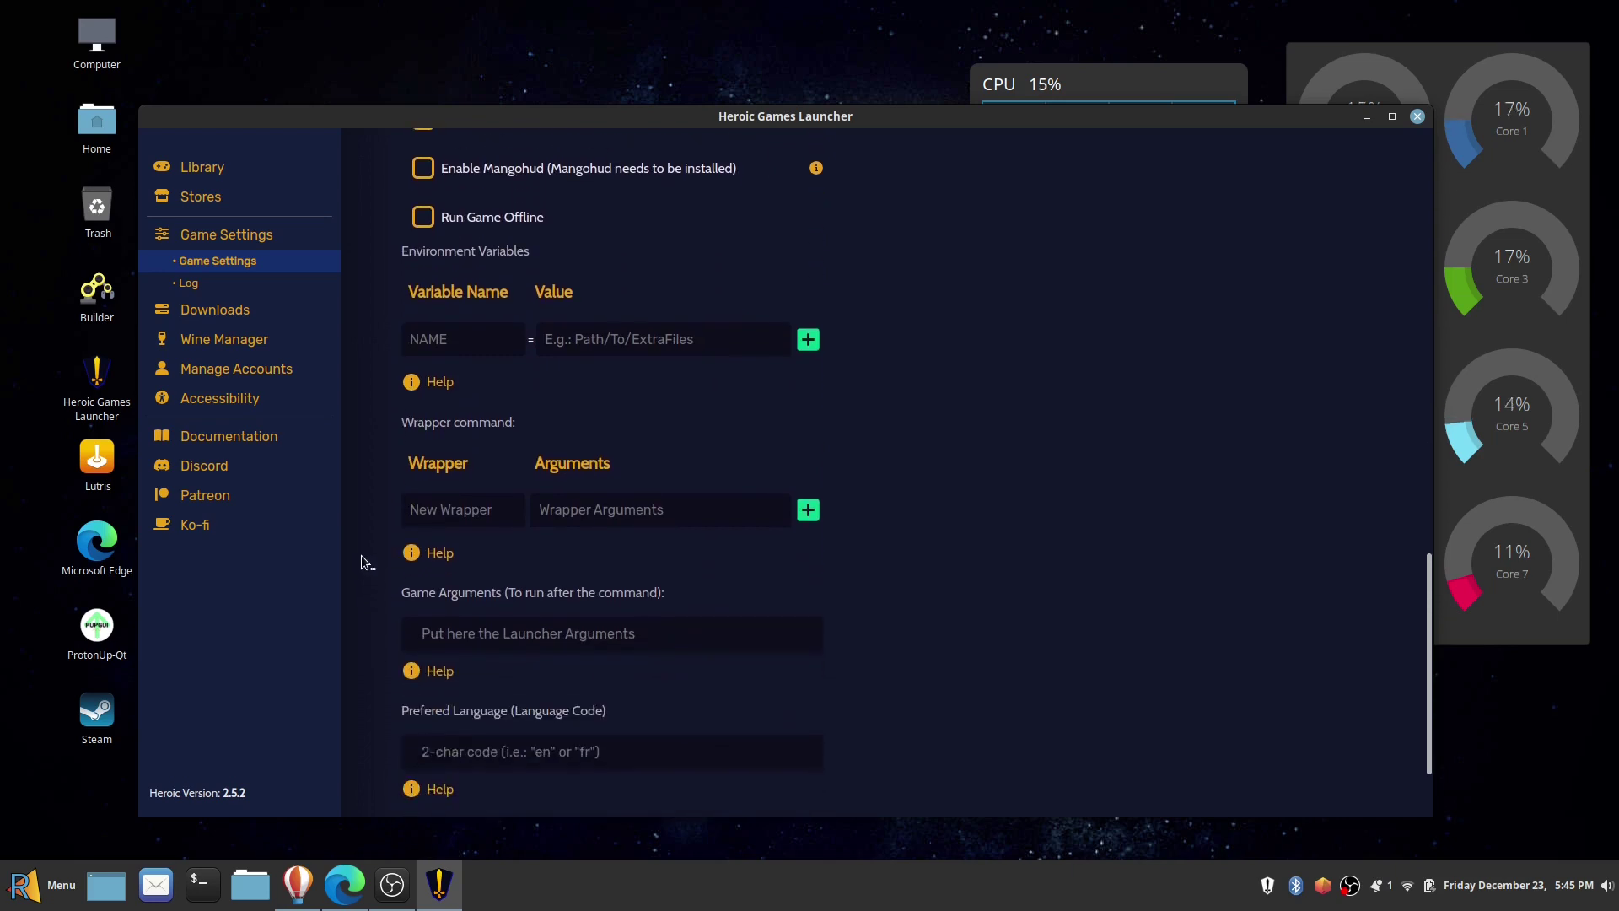
scroll(364, 562, down, 3)
scroll(364, 562, up, 5)
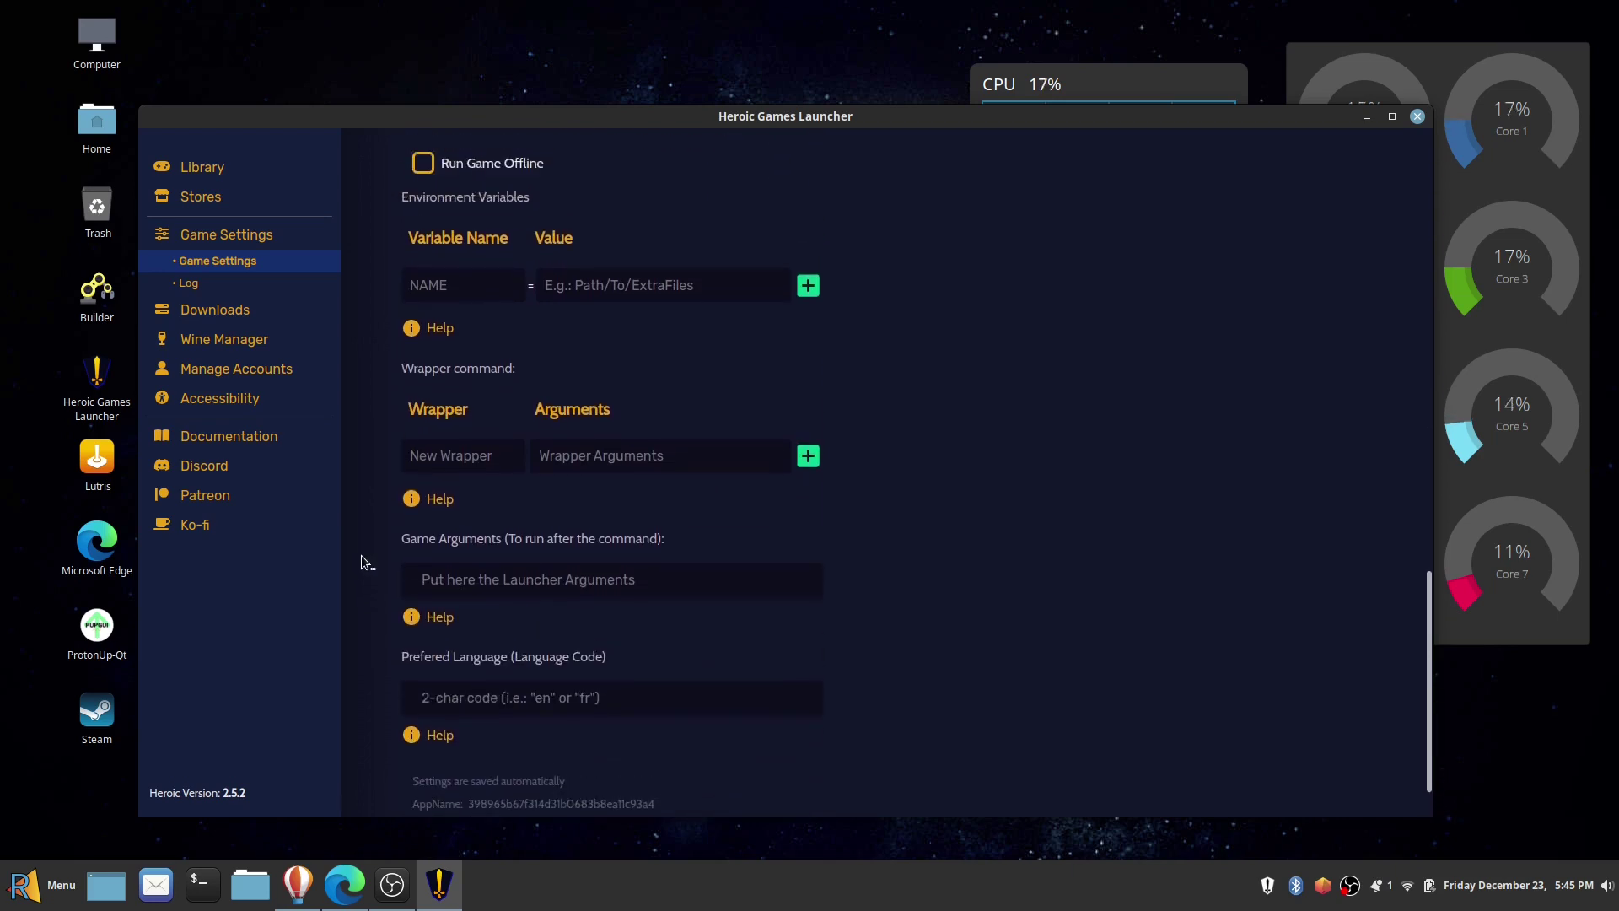
scroll(364, 562, up, 7)
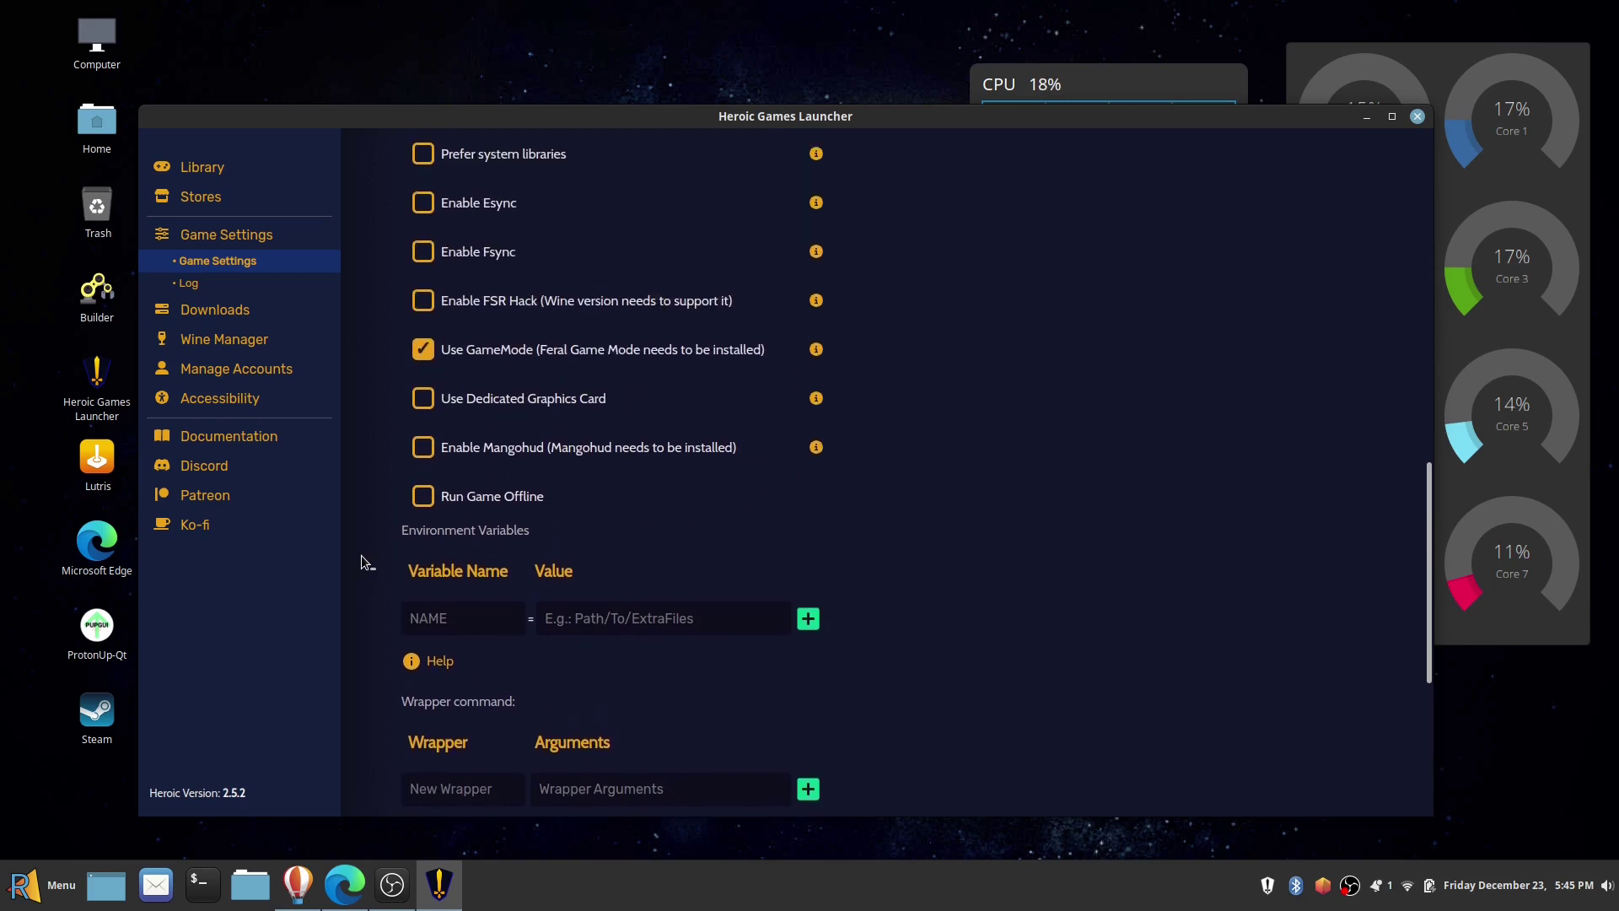
scroll(364, 562, up, 1)
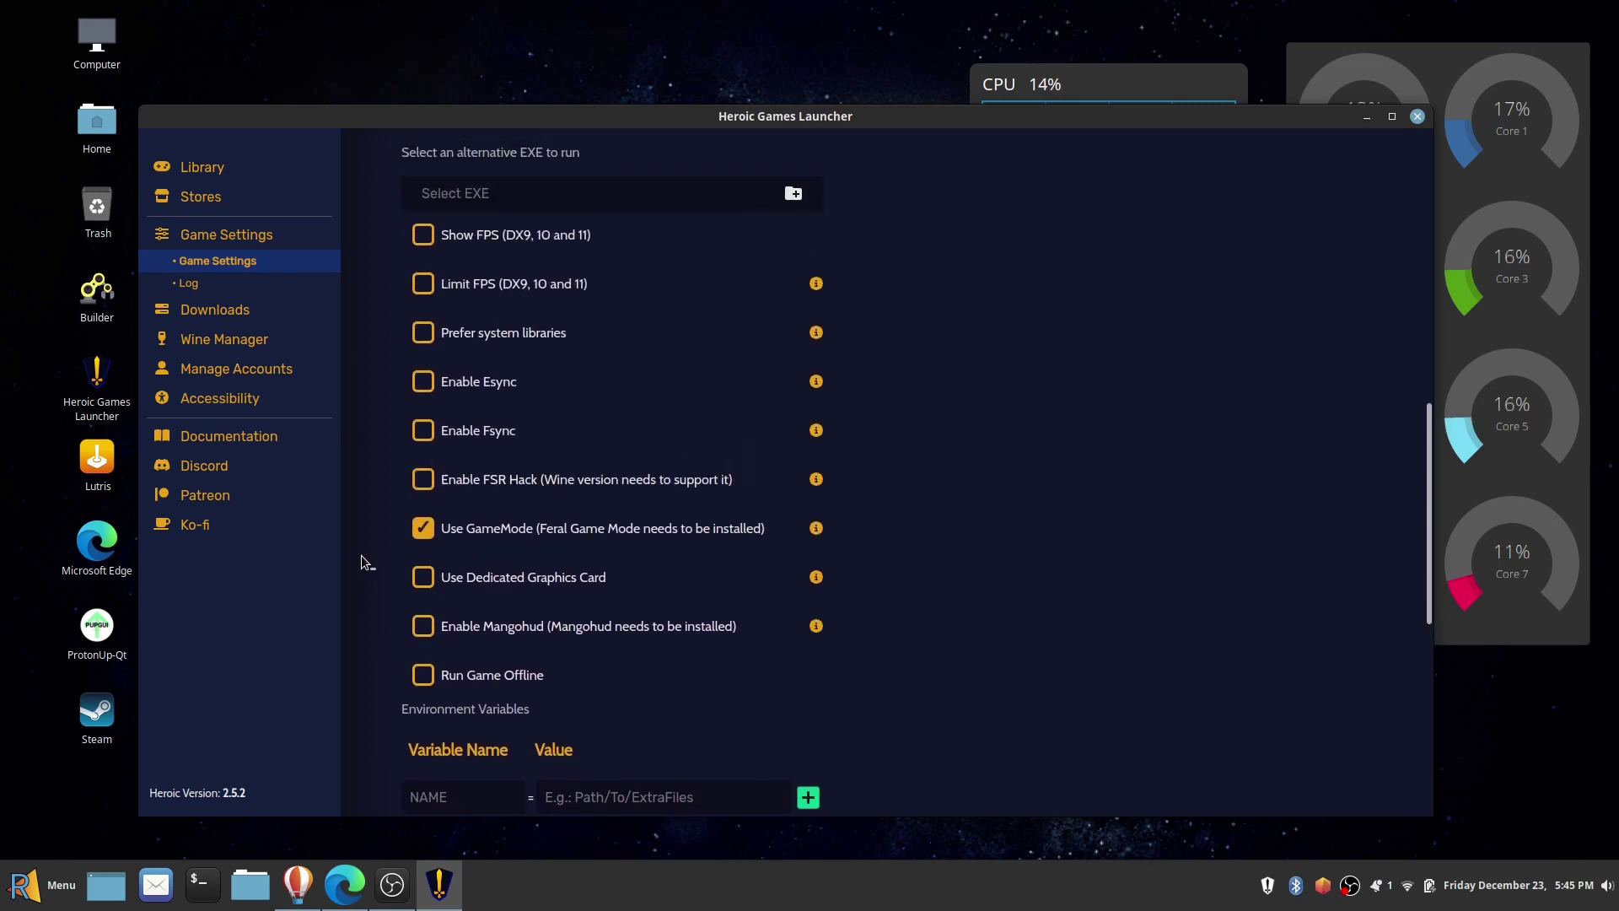
scroll(364, 562, up, 6)
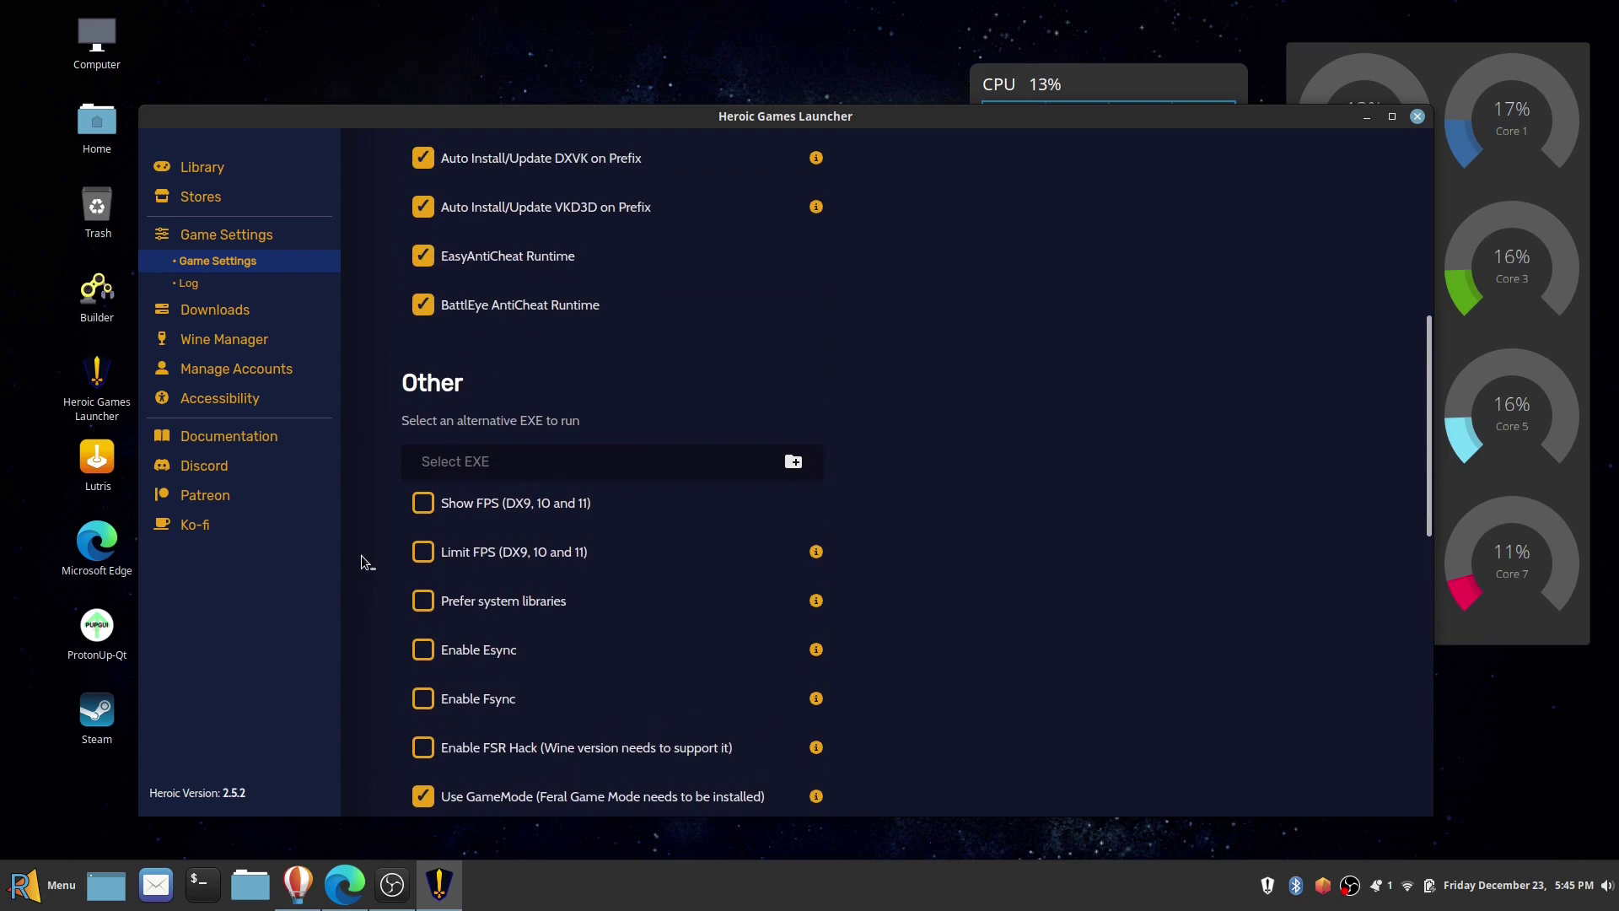
scroll(364, 562, up, 10)
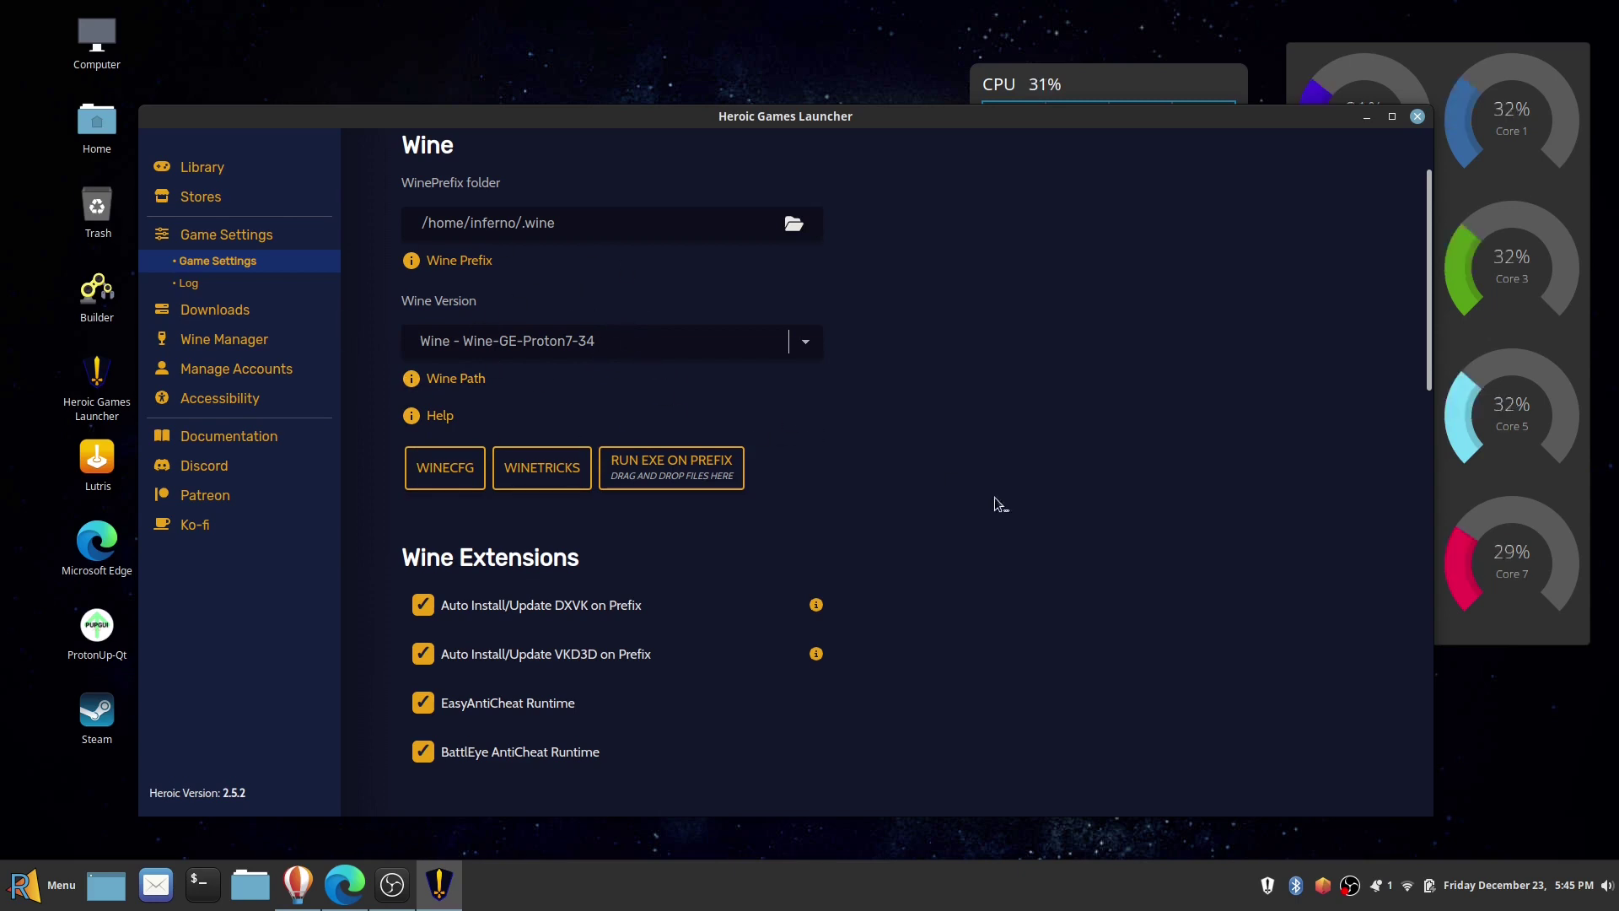
scroll(1040, 516, down, 5)
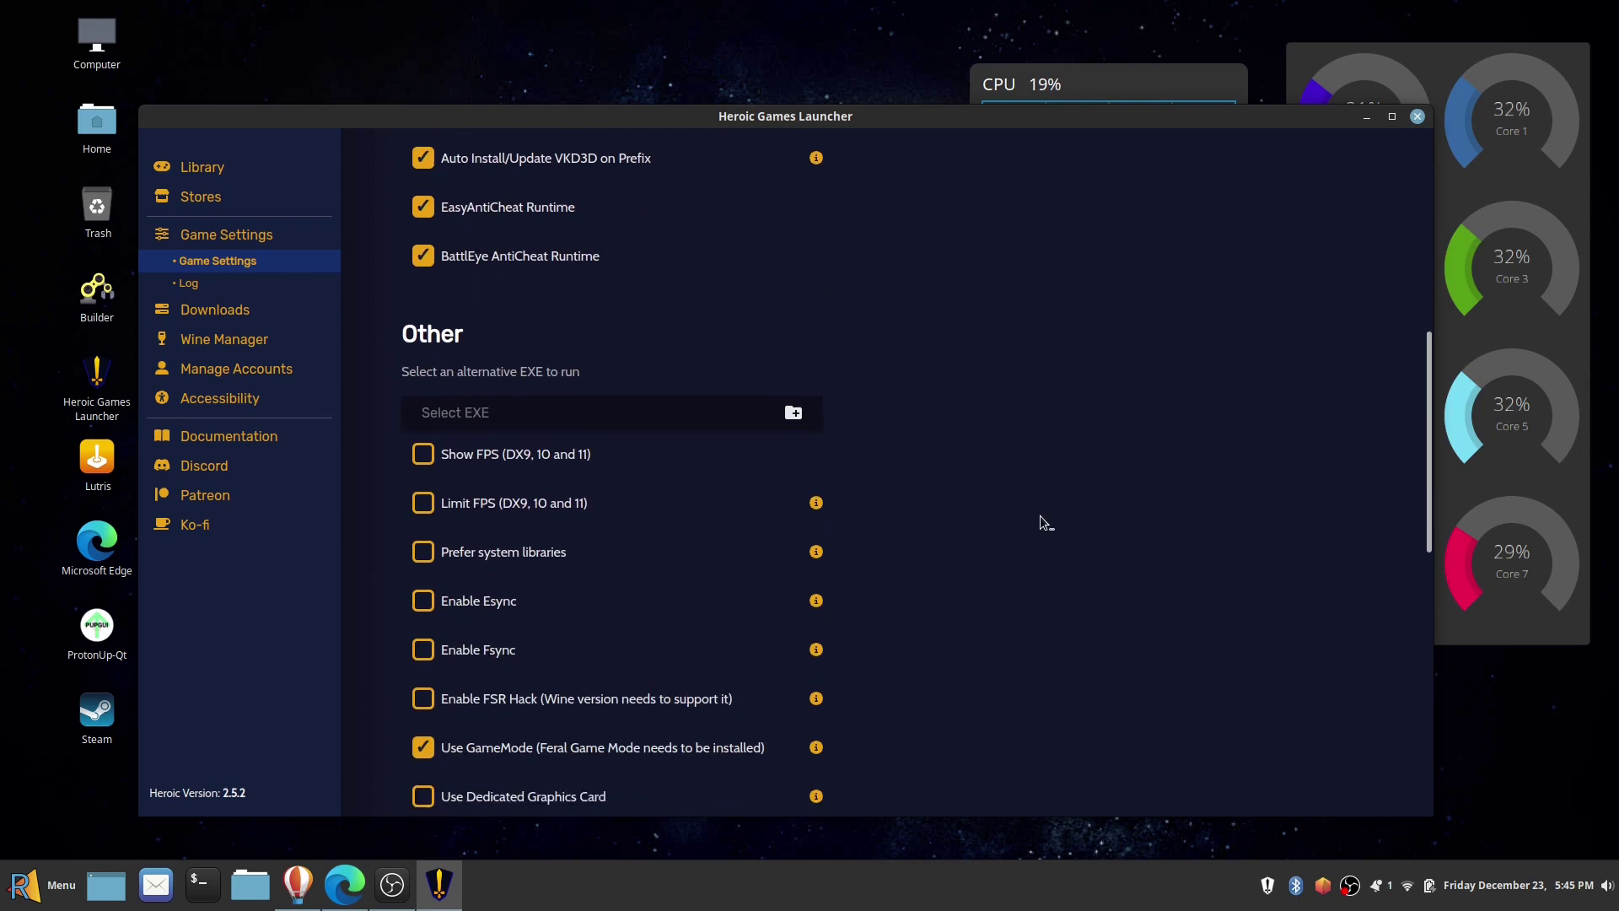
scroll(1041, 517, down, 8)
scroll(1040, 515, down, 3)
scroll(1040, 515, up, 3)
scroll(1040, 520, up, 10)
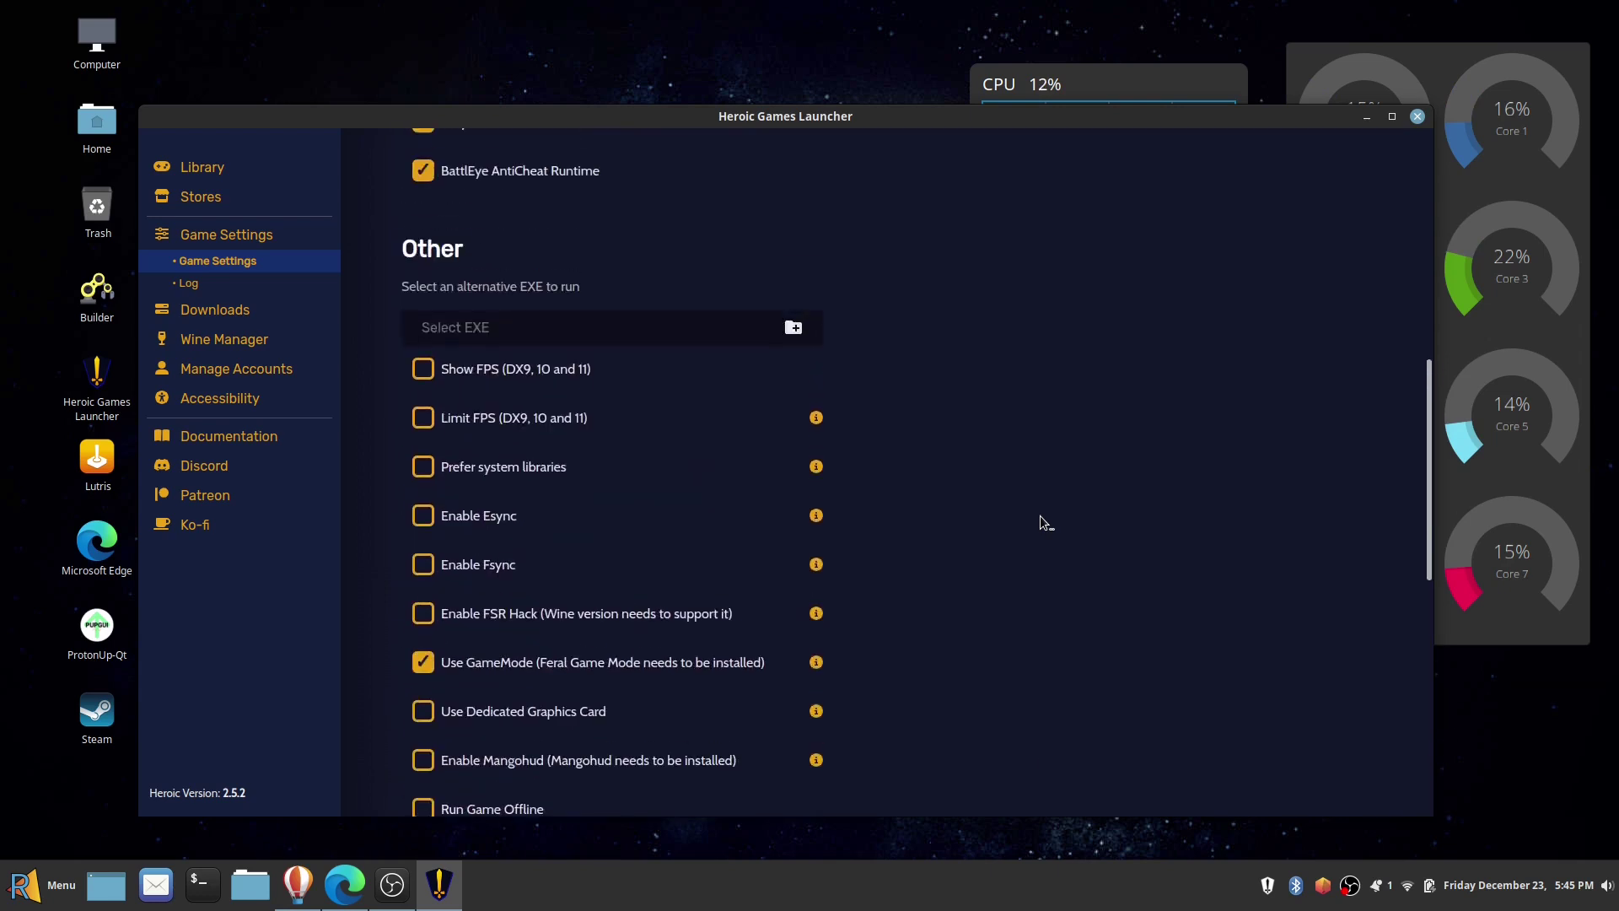
scroll(1040, 520, up, 3)
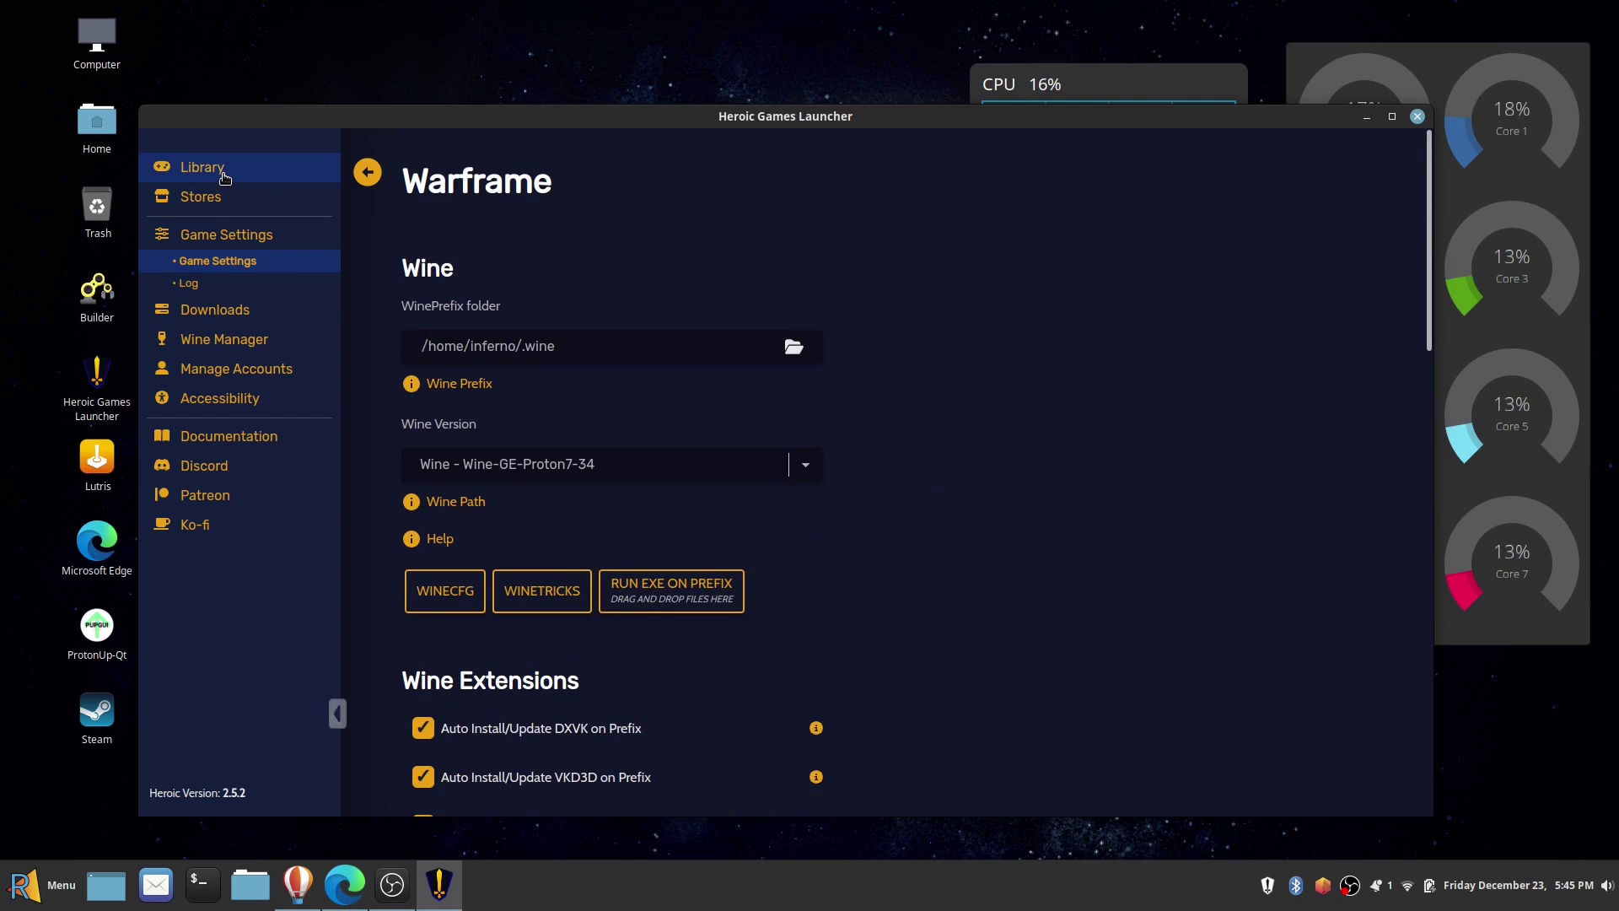
- Try to launch Warframe from the game library, stopping the attempt and closing the launcher
click(360, 174)
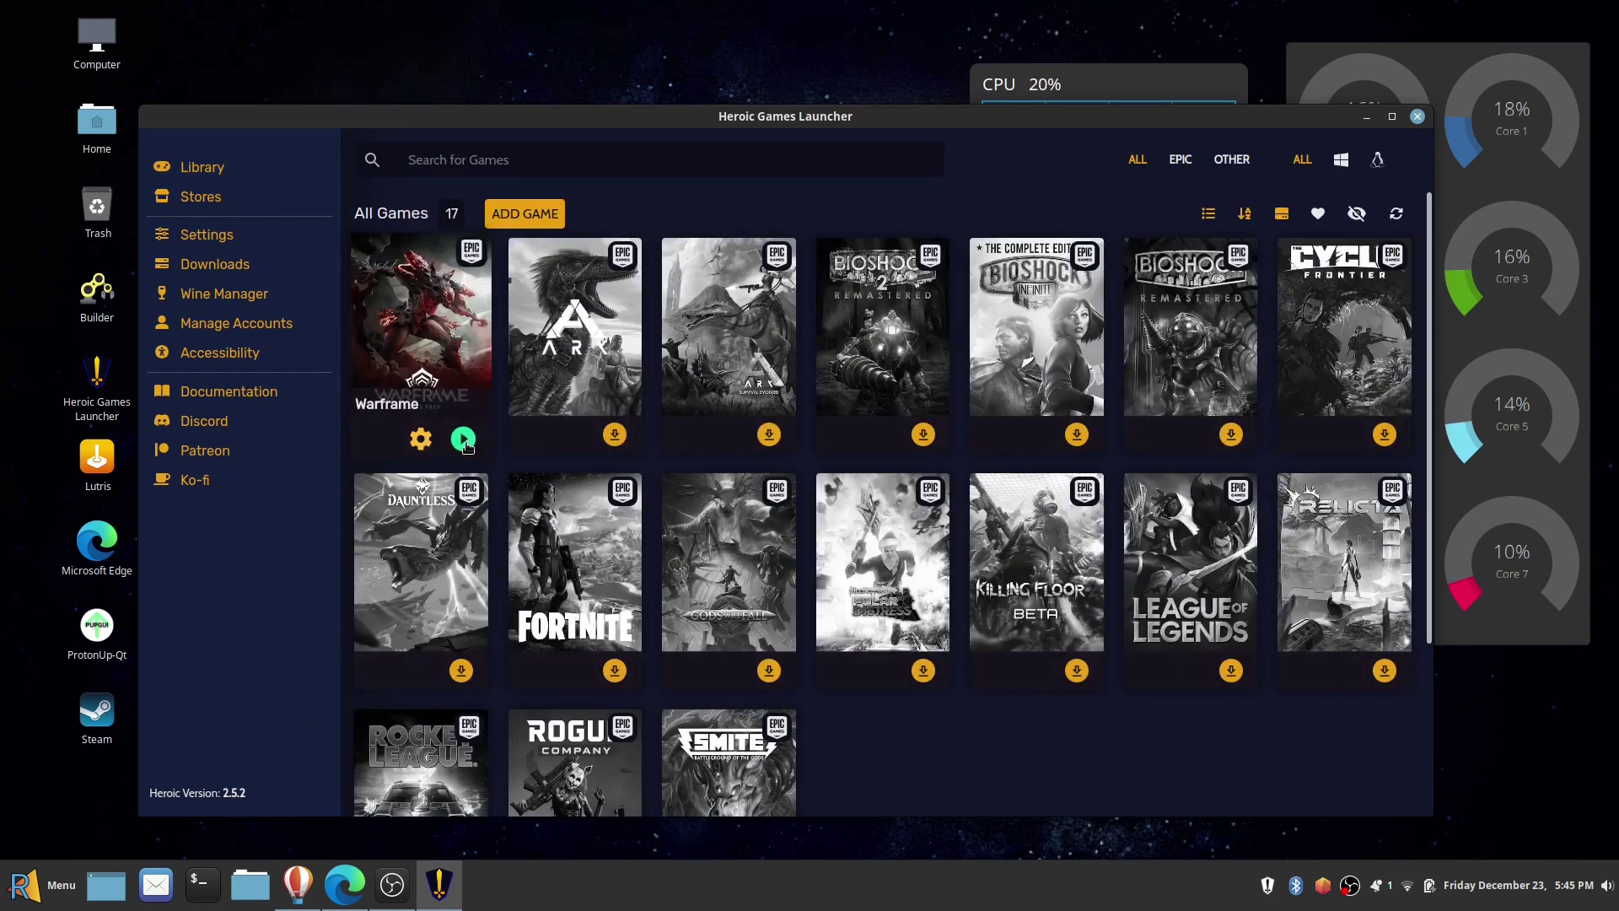
click(463, 440)
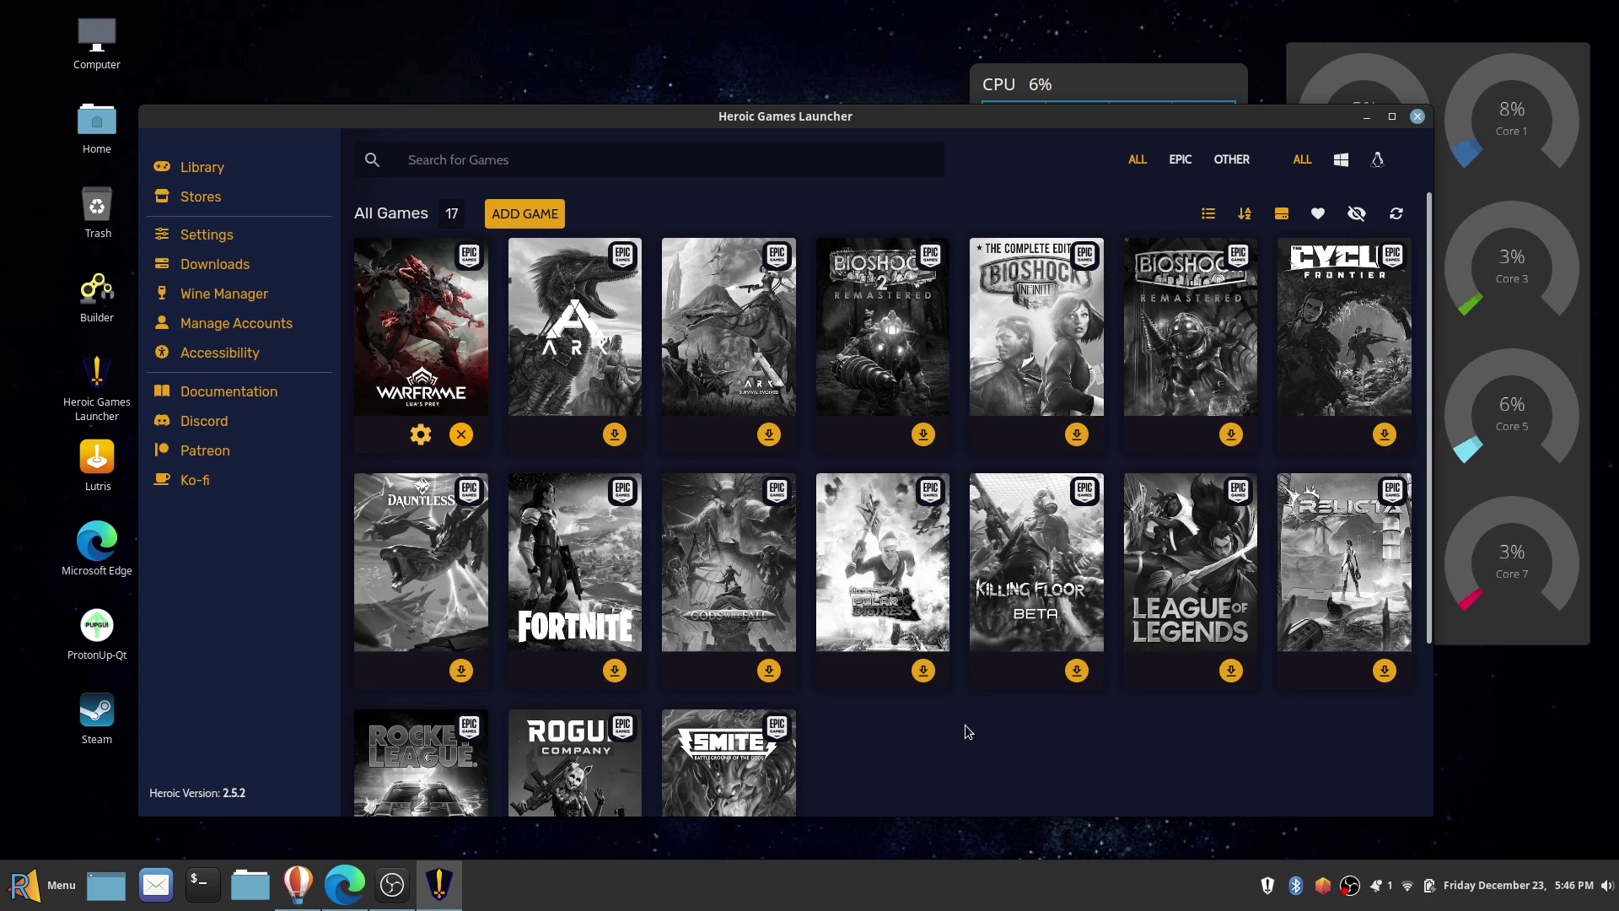
click(1367, 116)
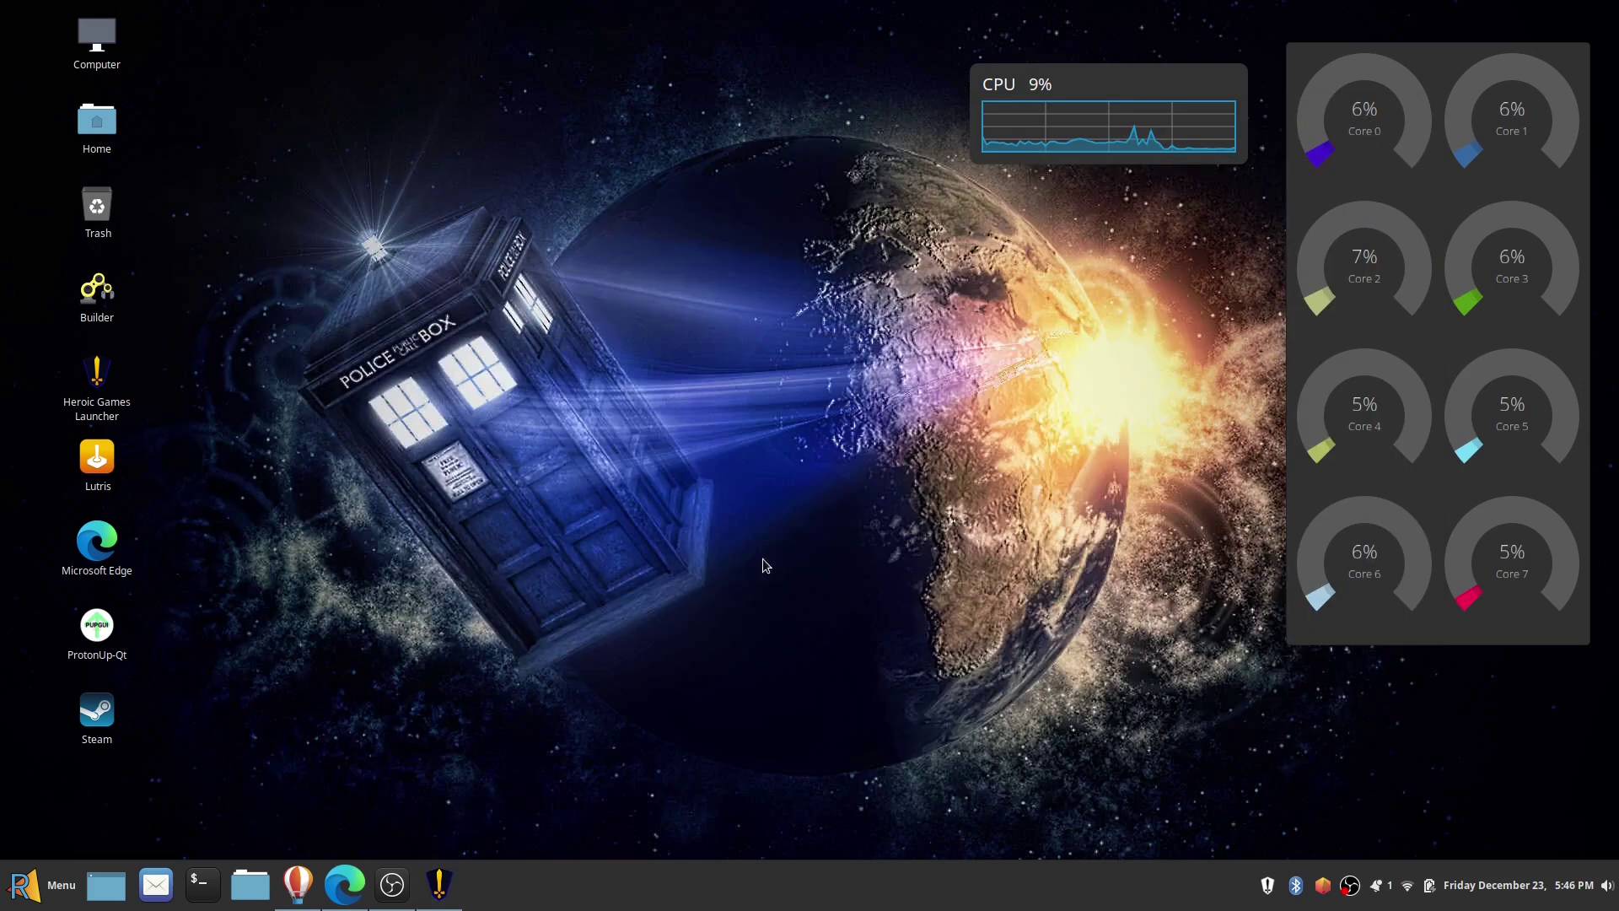
click(447, 881)
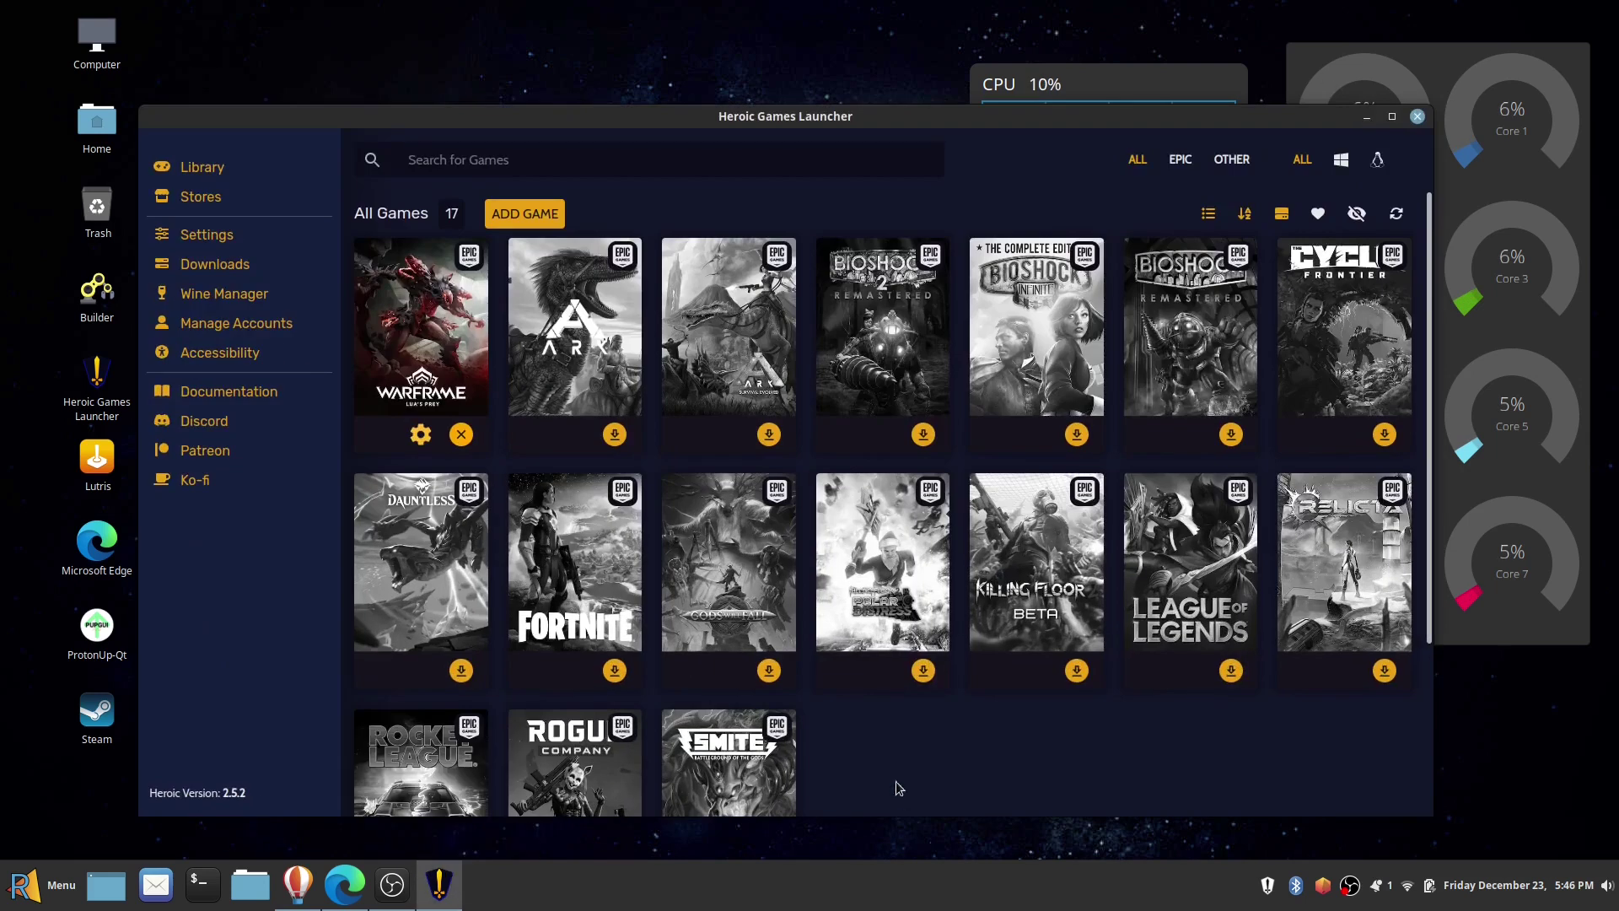
click(464, 440)
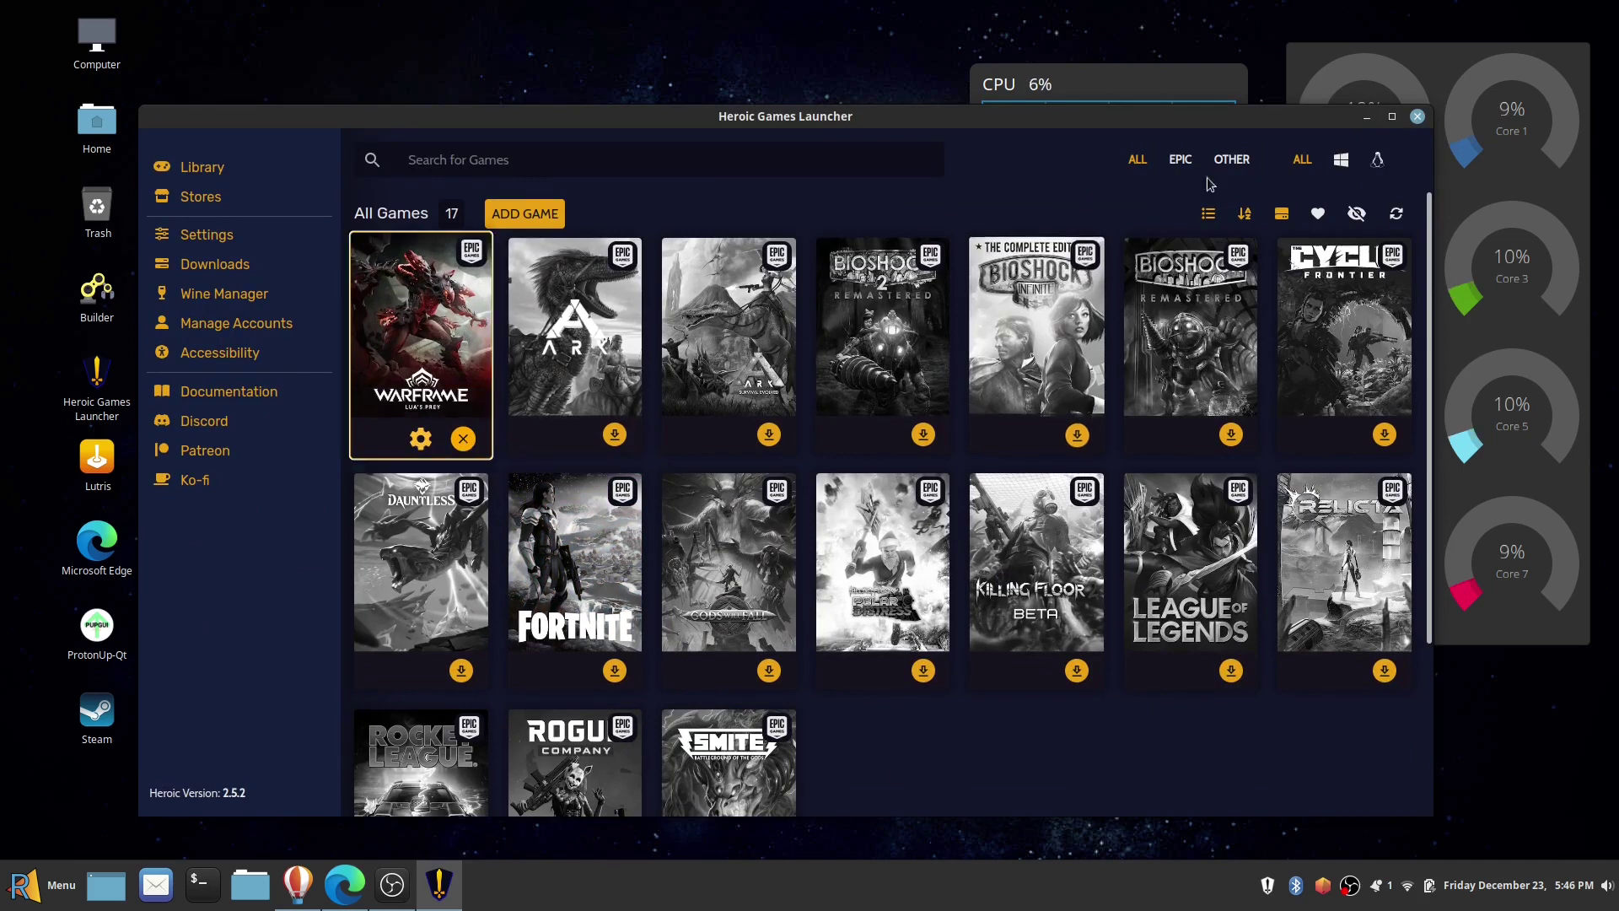
click(1418, 117)
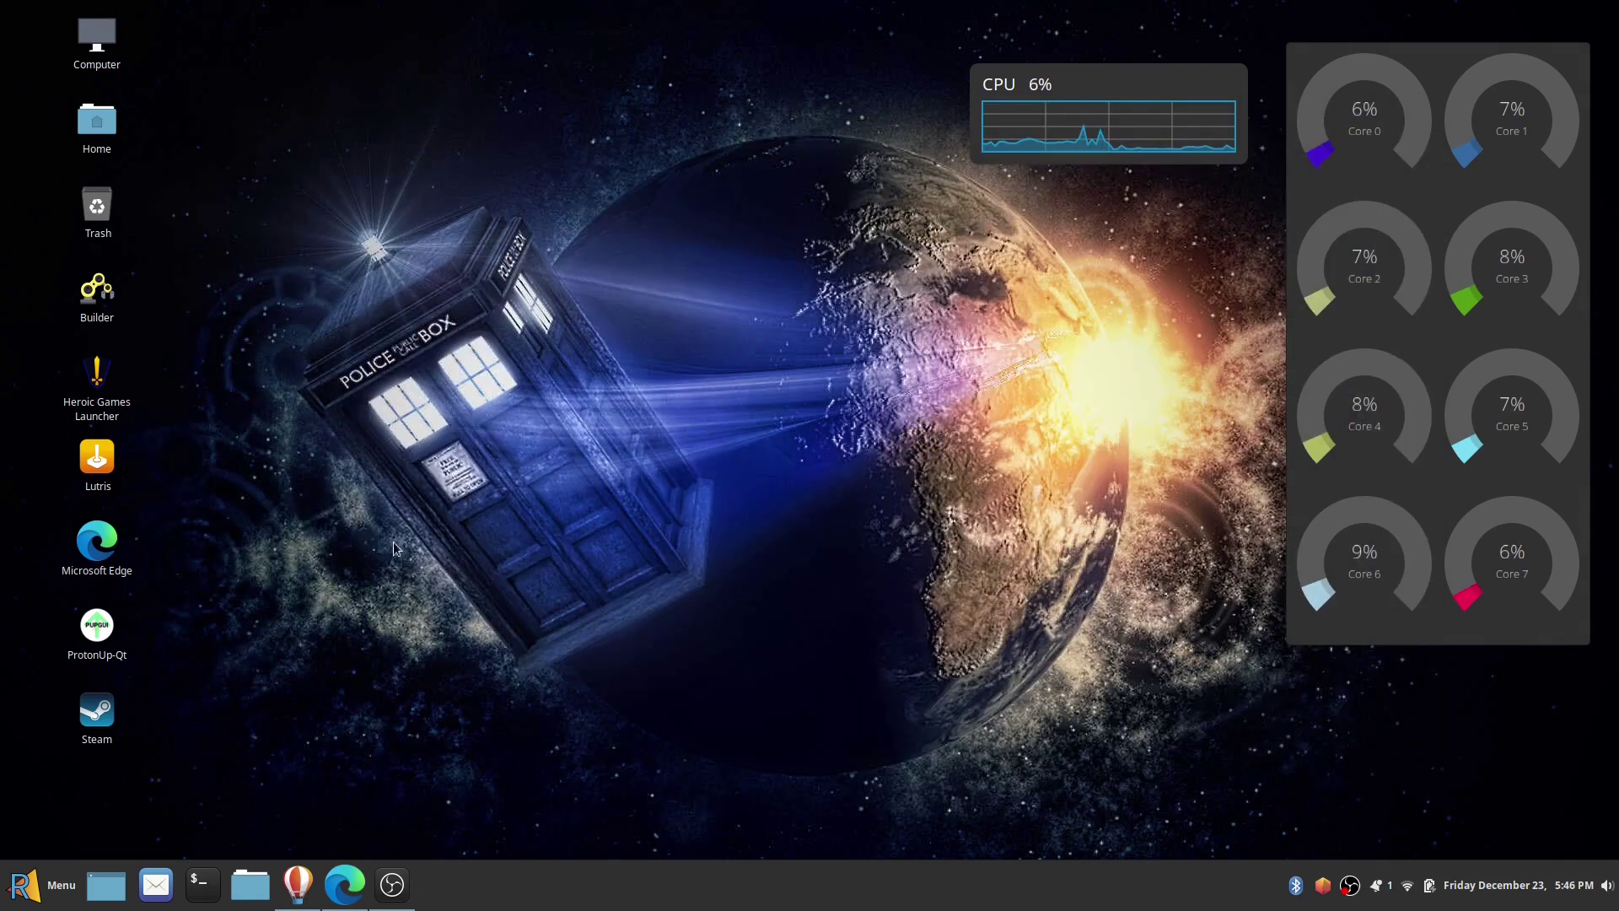
- Reopen Heroic Games Launcher, refresh the Wine-GE list in Wine Manager and download Wine-GE-Proton7-35
double_click(98, 384)
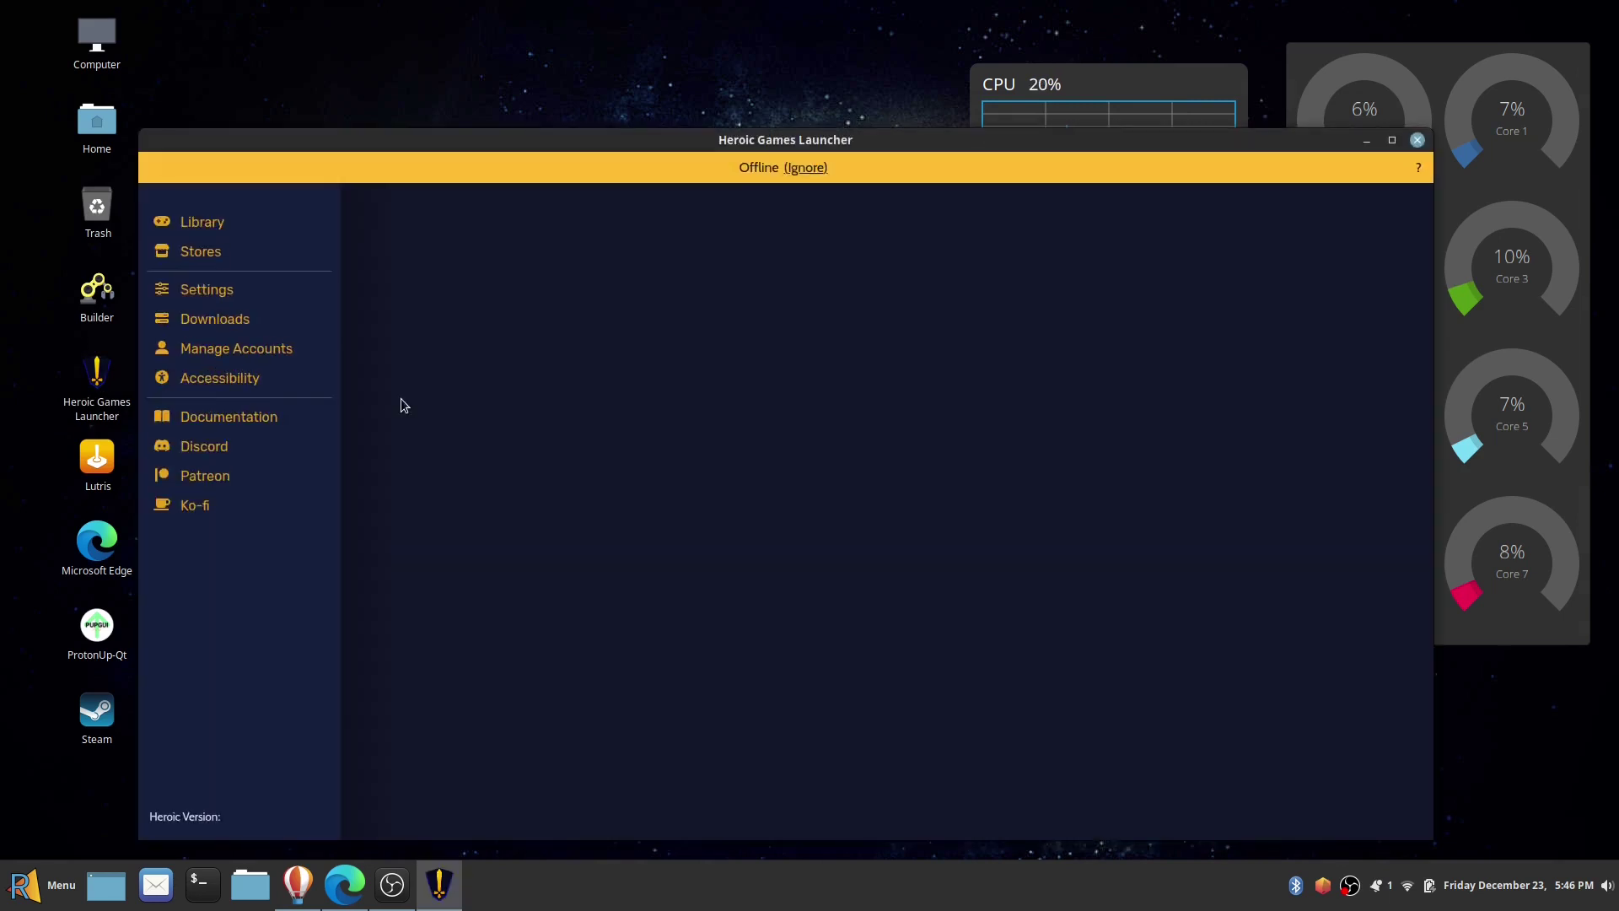
click(250, 328)
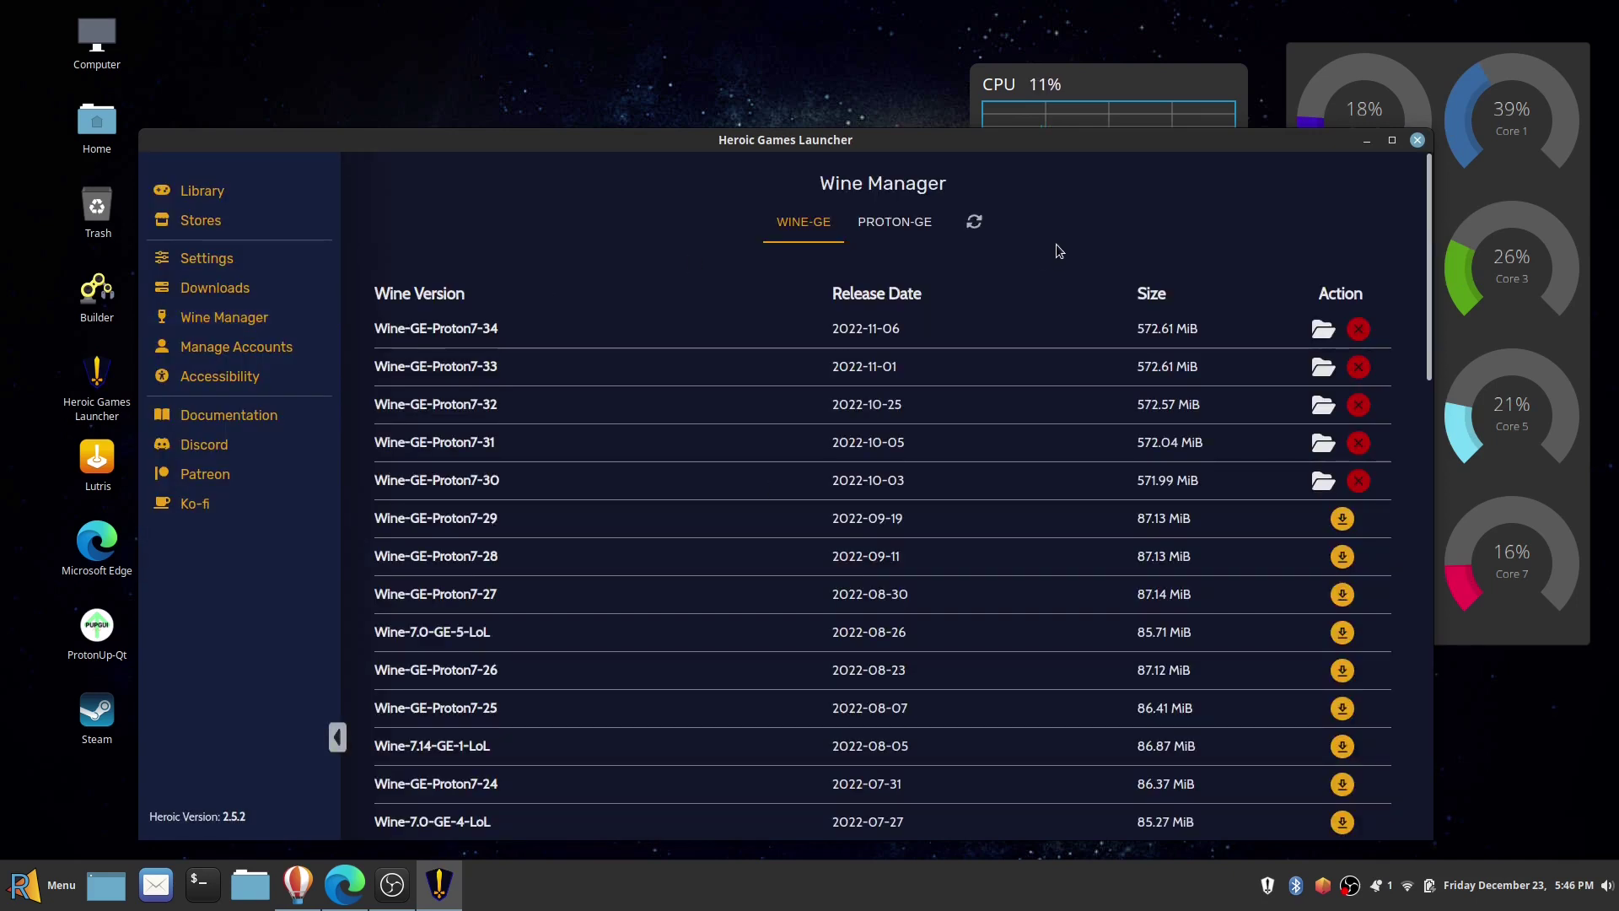
click(974, 223)
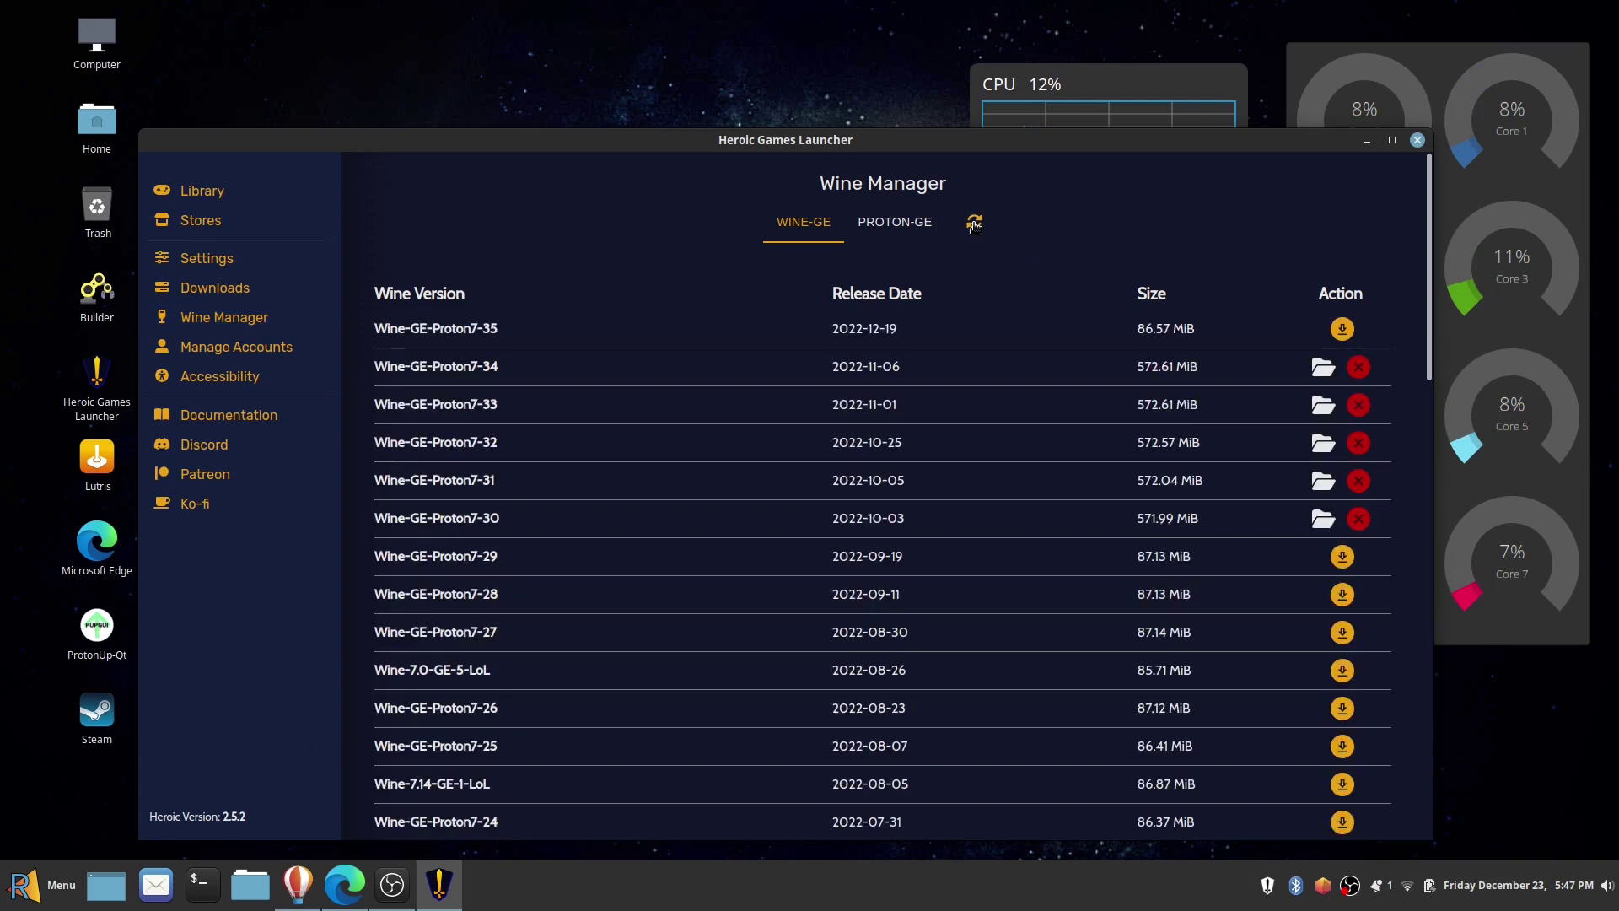
click(1327, 328)
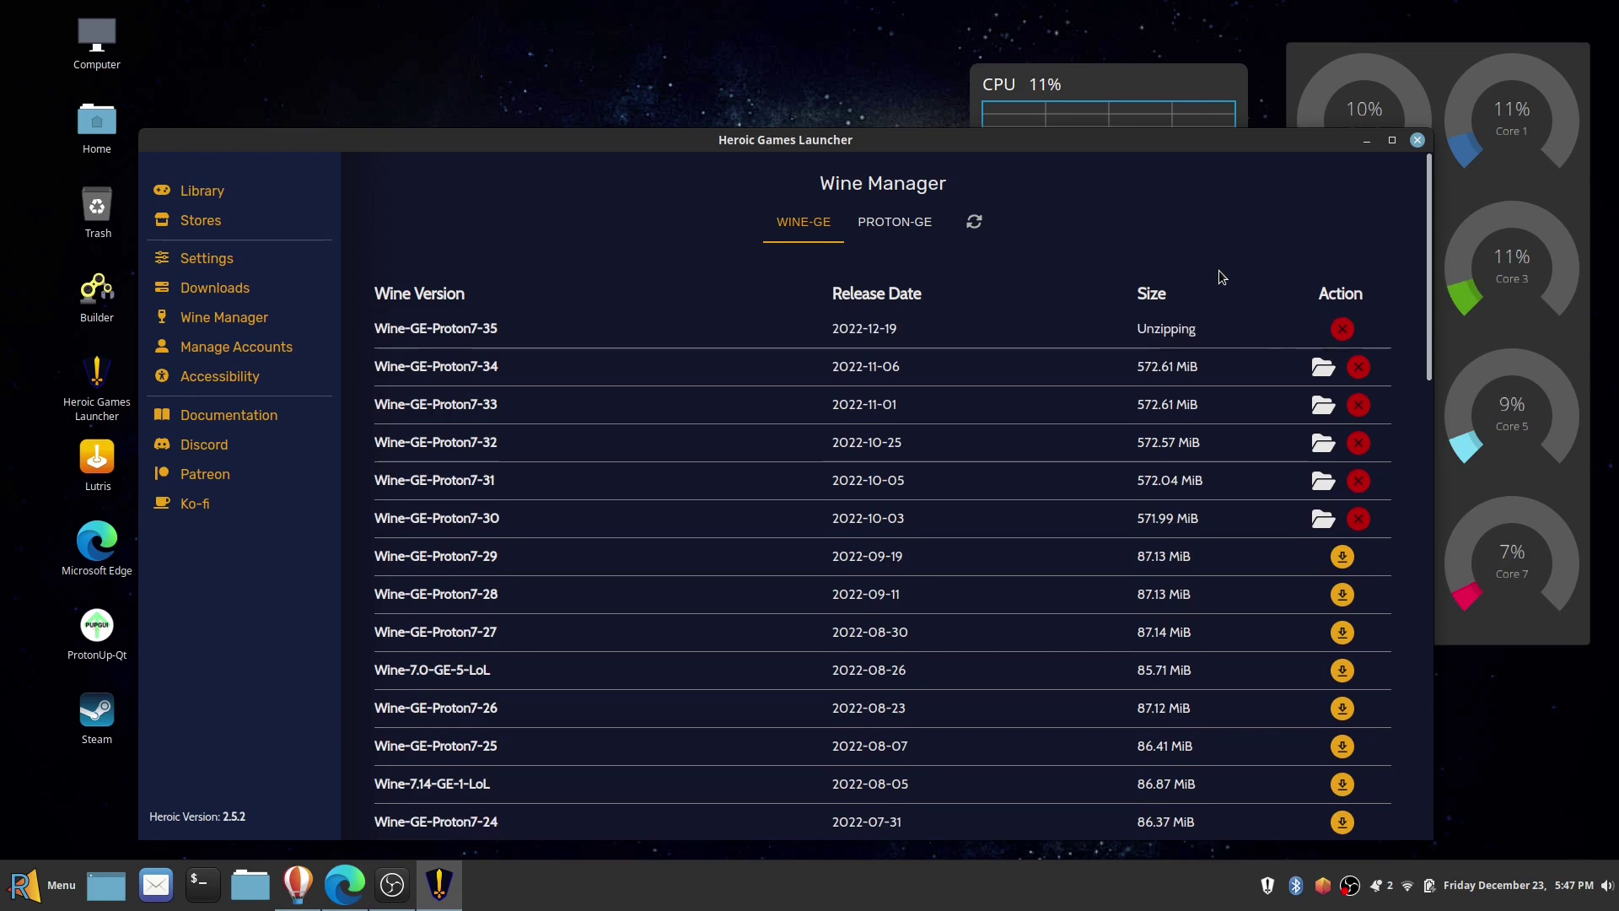
- Set Warframe's Wine version to Wine-GE-Proton7-35 in its game settings
click(199, 192)
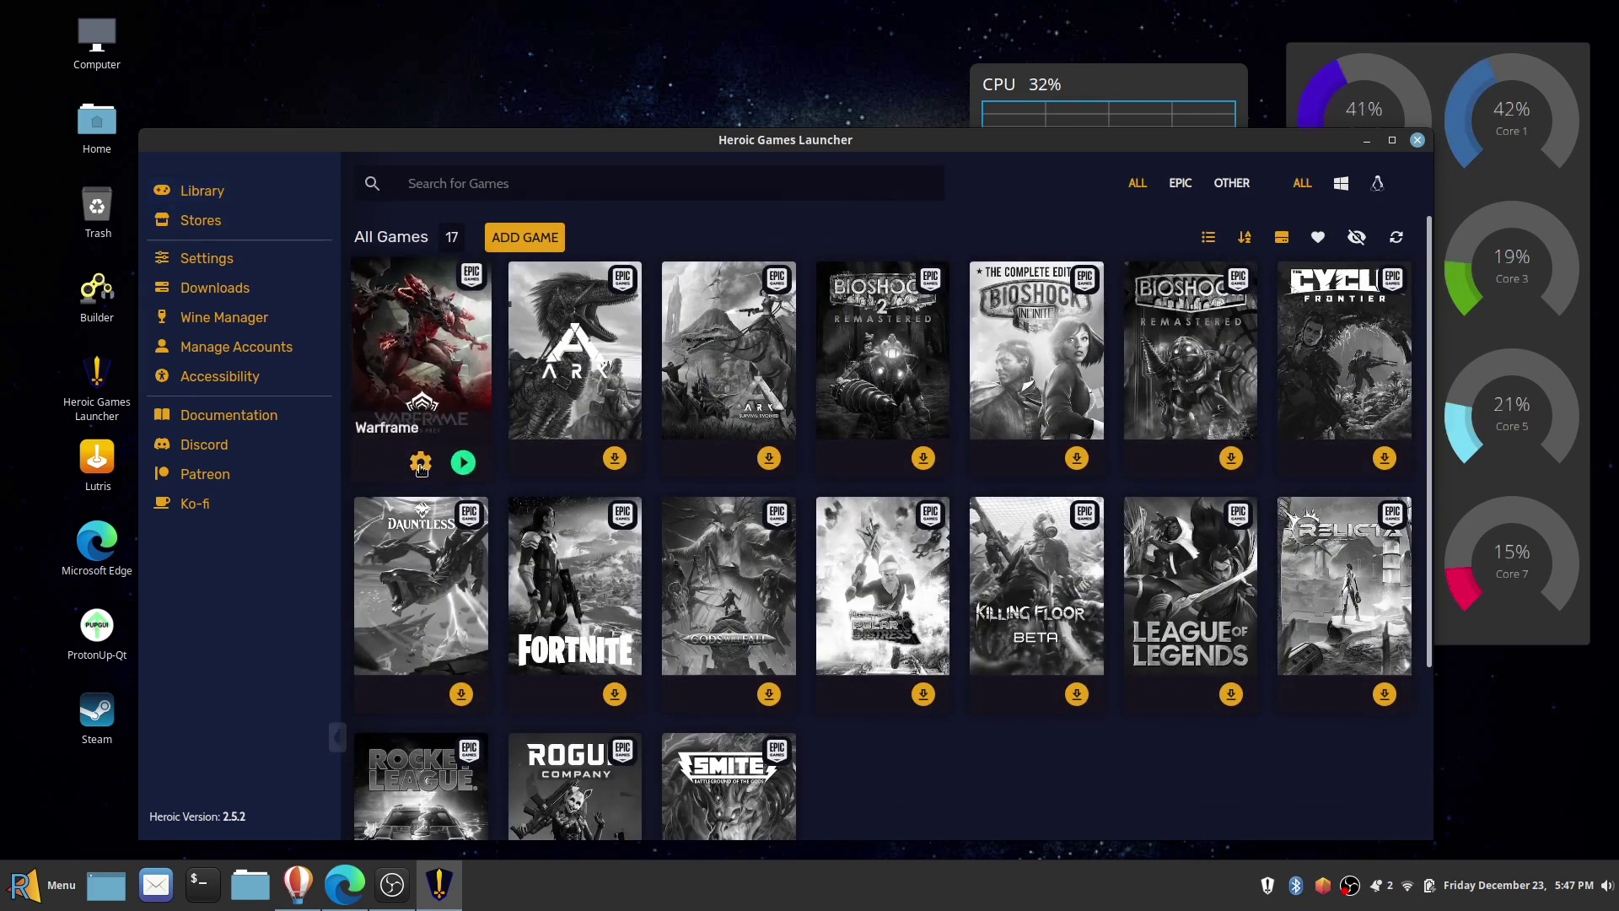
click(420, 460)
click(808, 494)
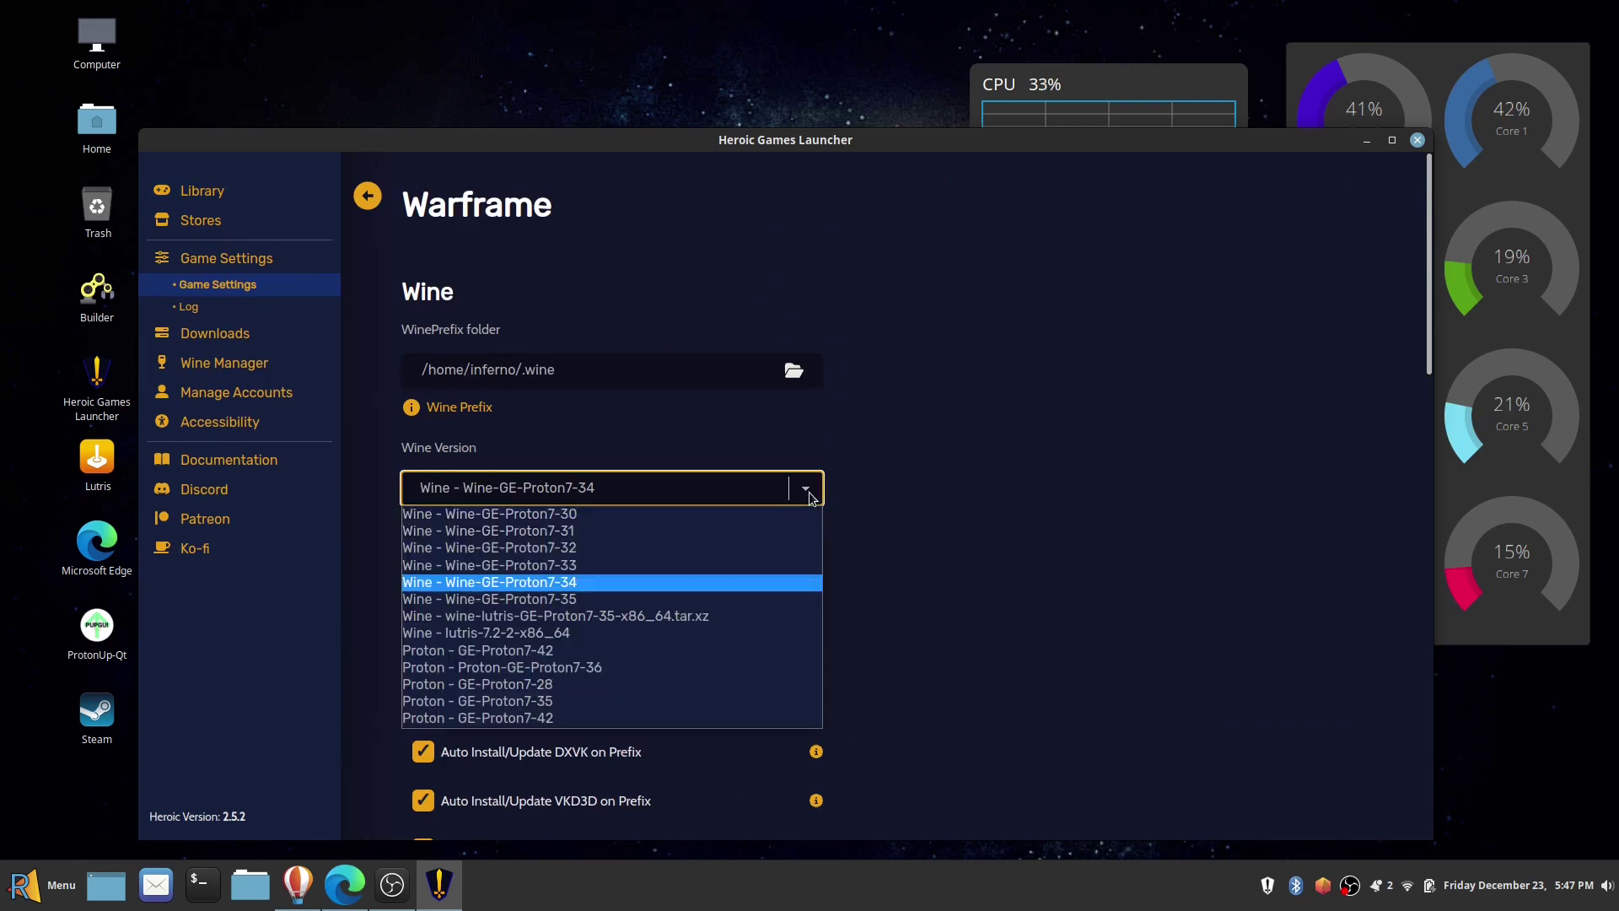
click(590, 599)
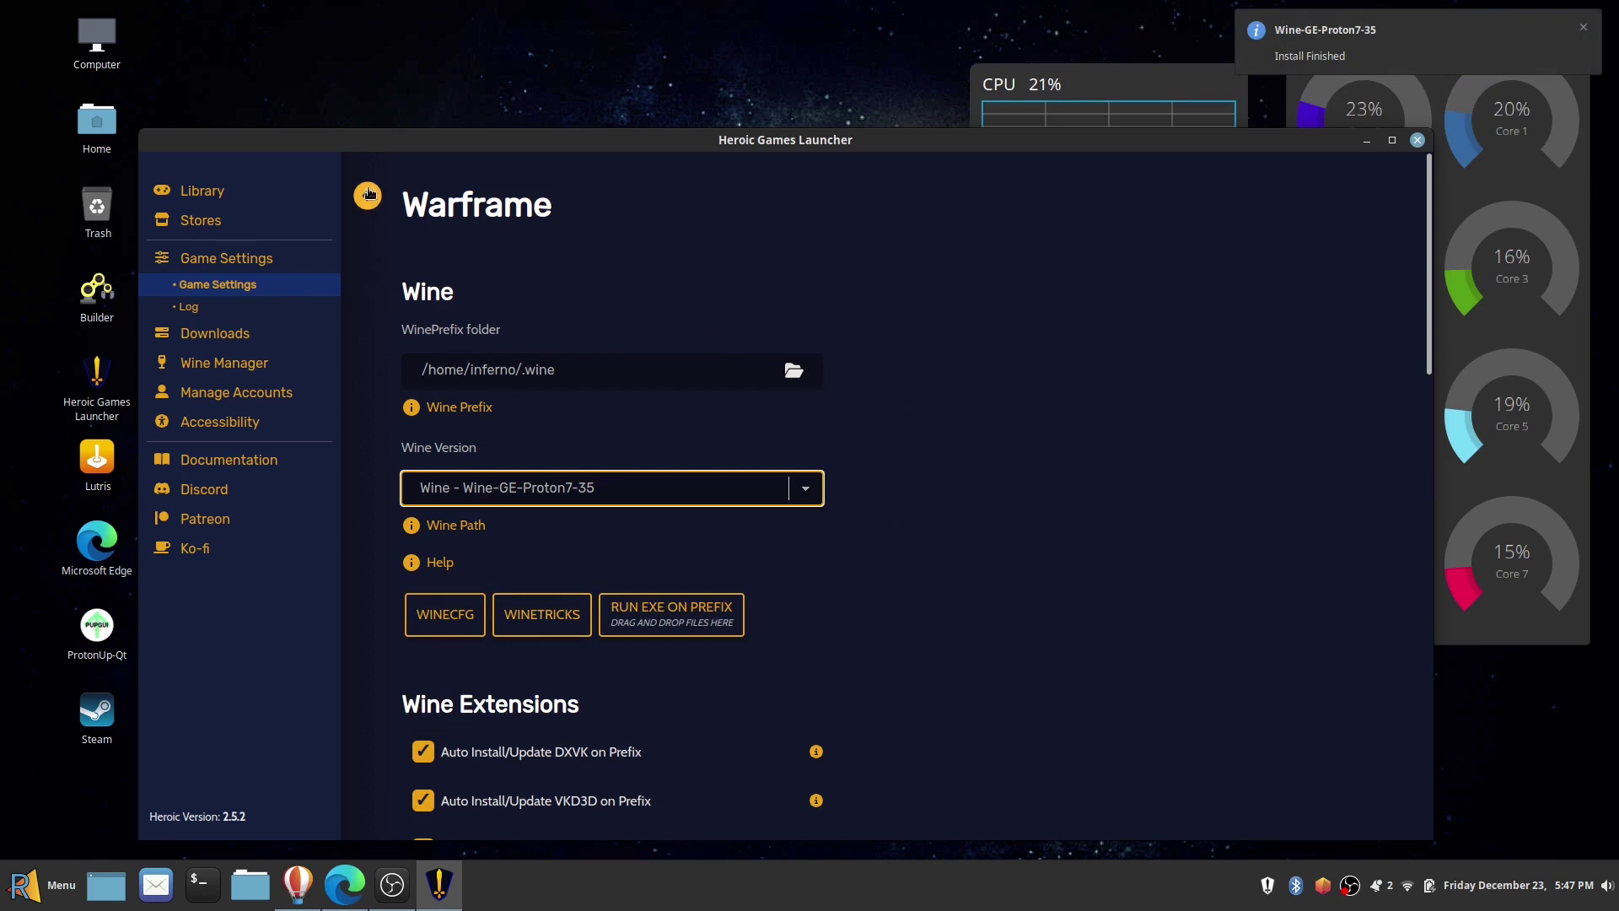
- Return to the library and try to launch Warframe with Wine-GE-Proton7-35, closing Heroic Games Launcher after the attempt
click(367, 197)
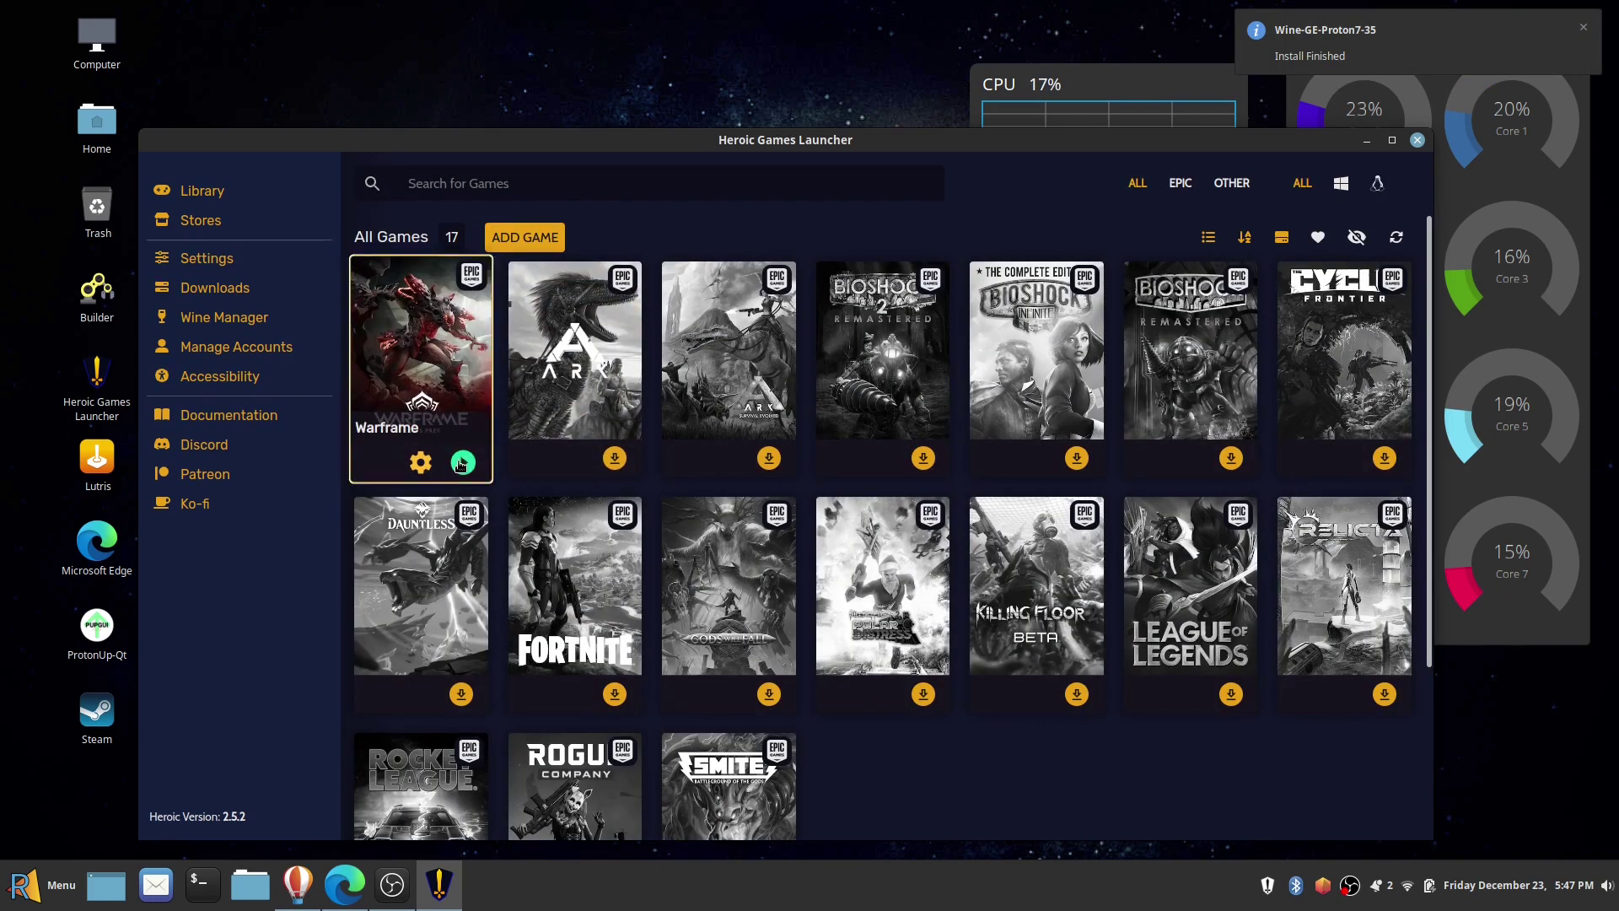
click(461, 458)
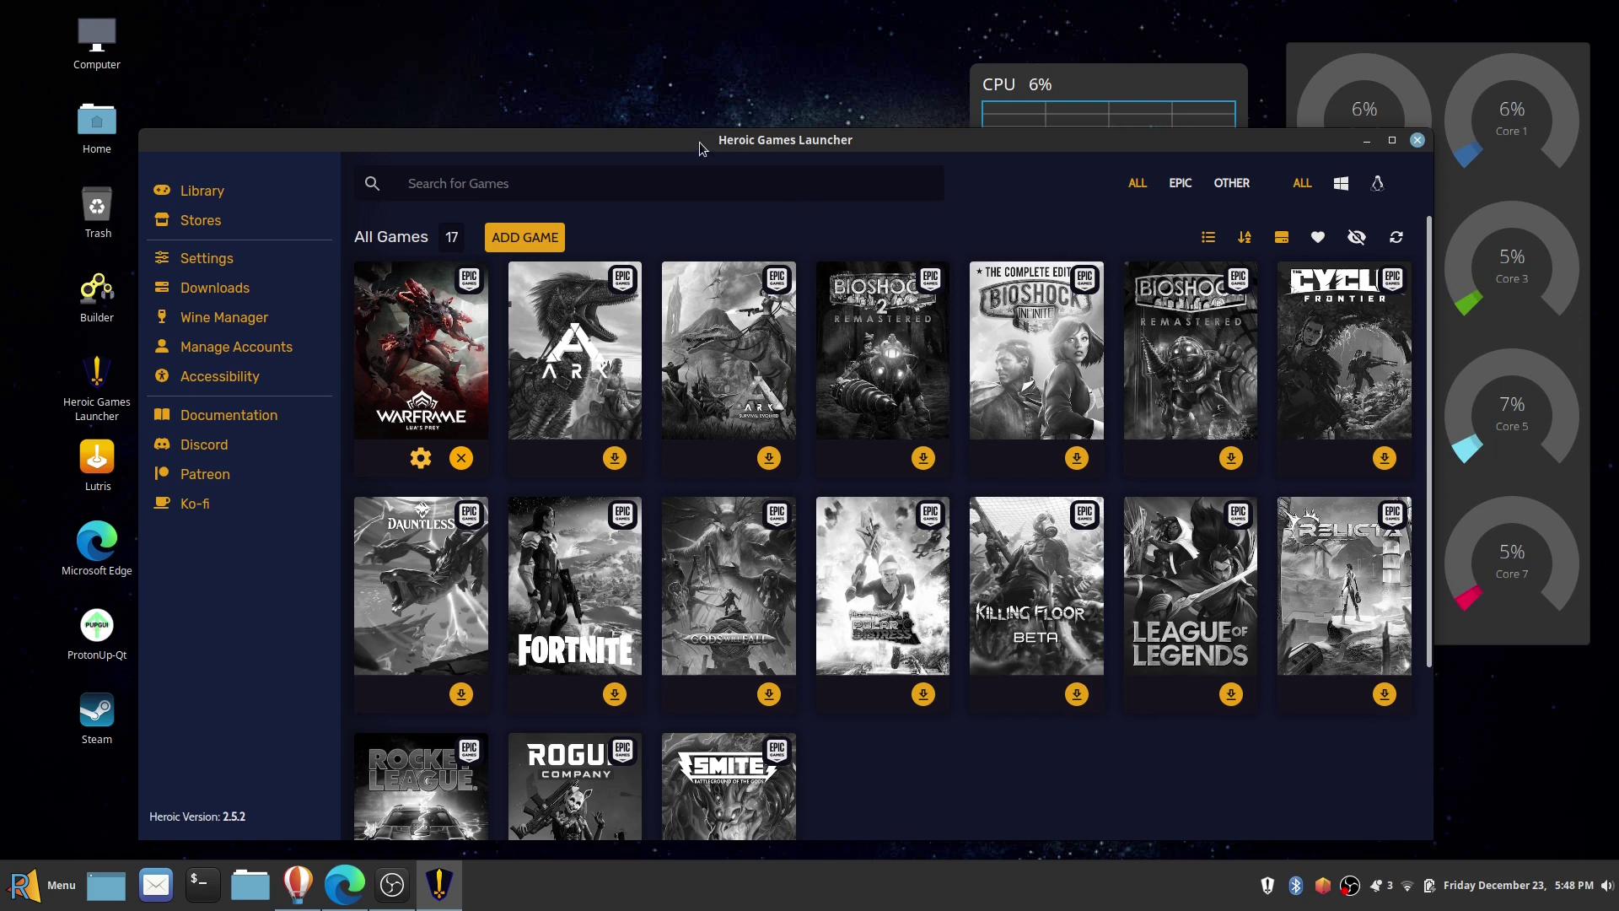
drag(696, 144, 685, 105)
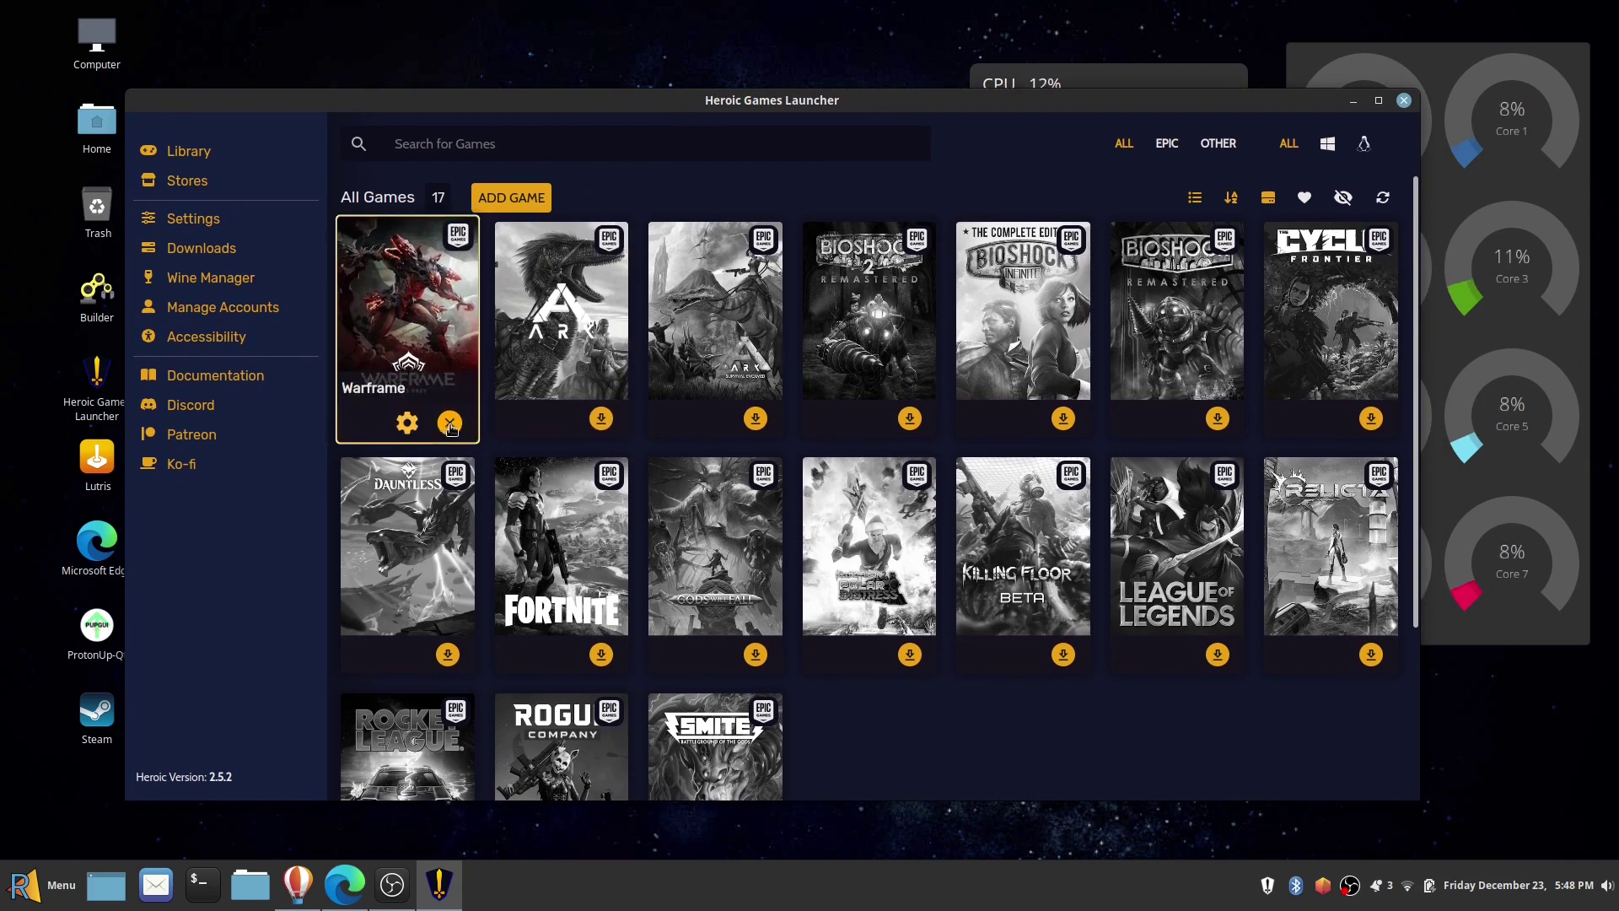
click(1404, 100)
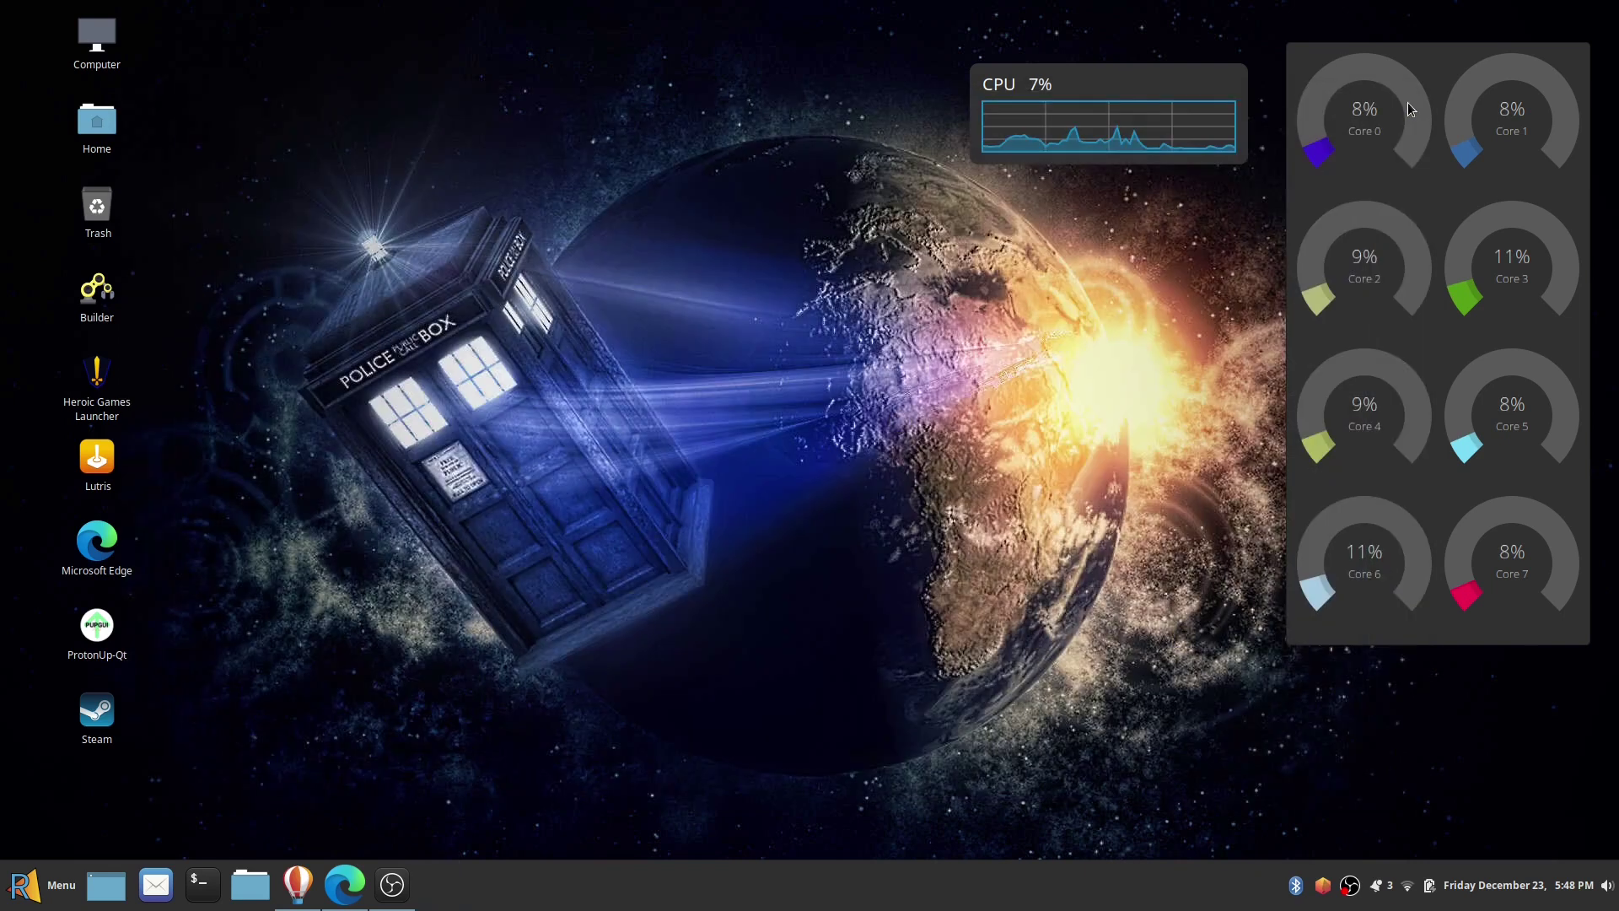
- Switch to OBS and stop the recording
click(392, 883)
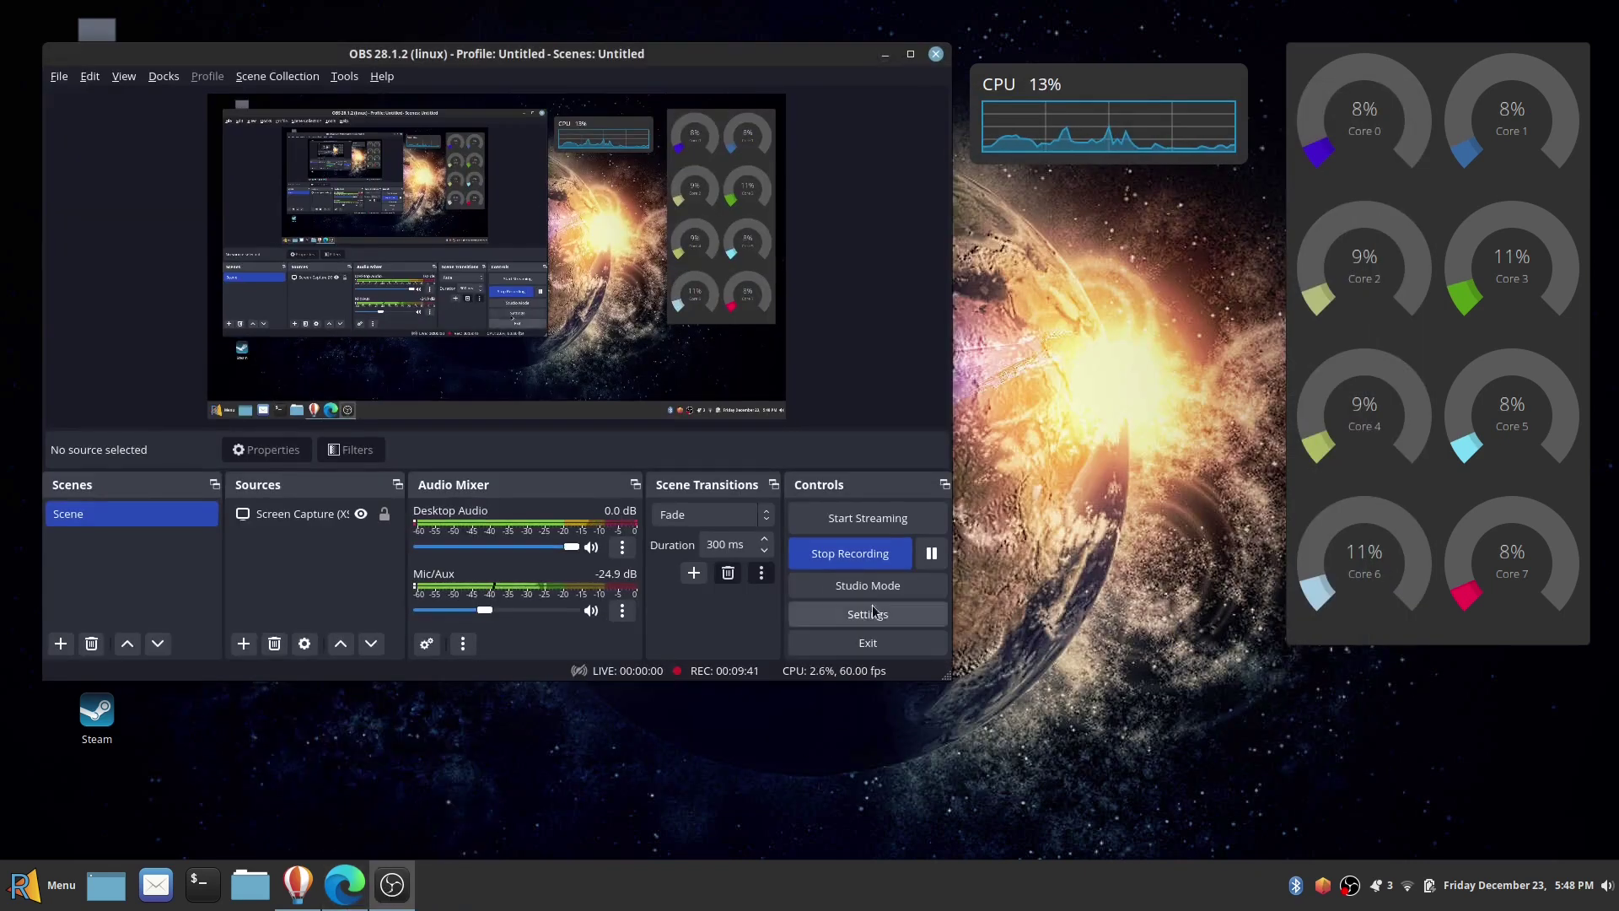
click(887, 553)
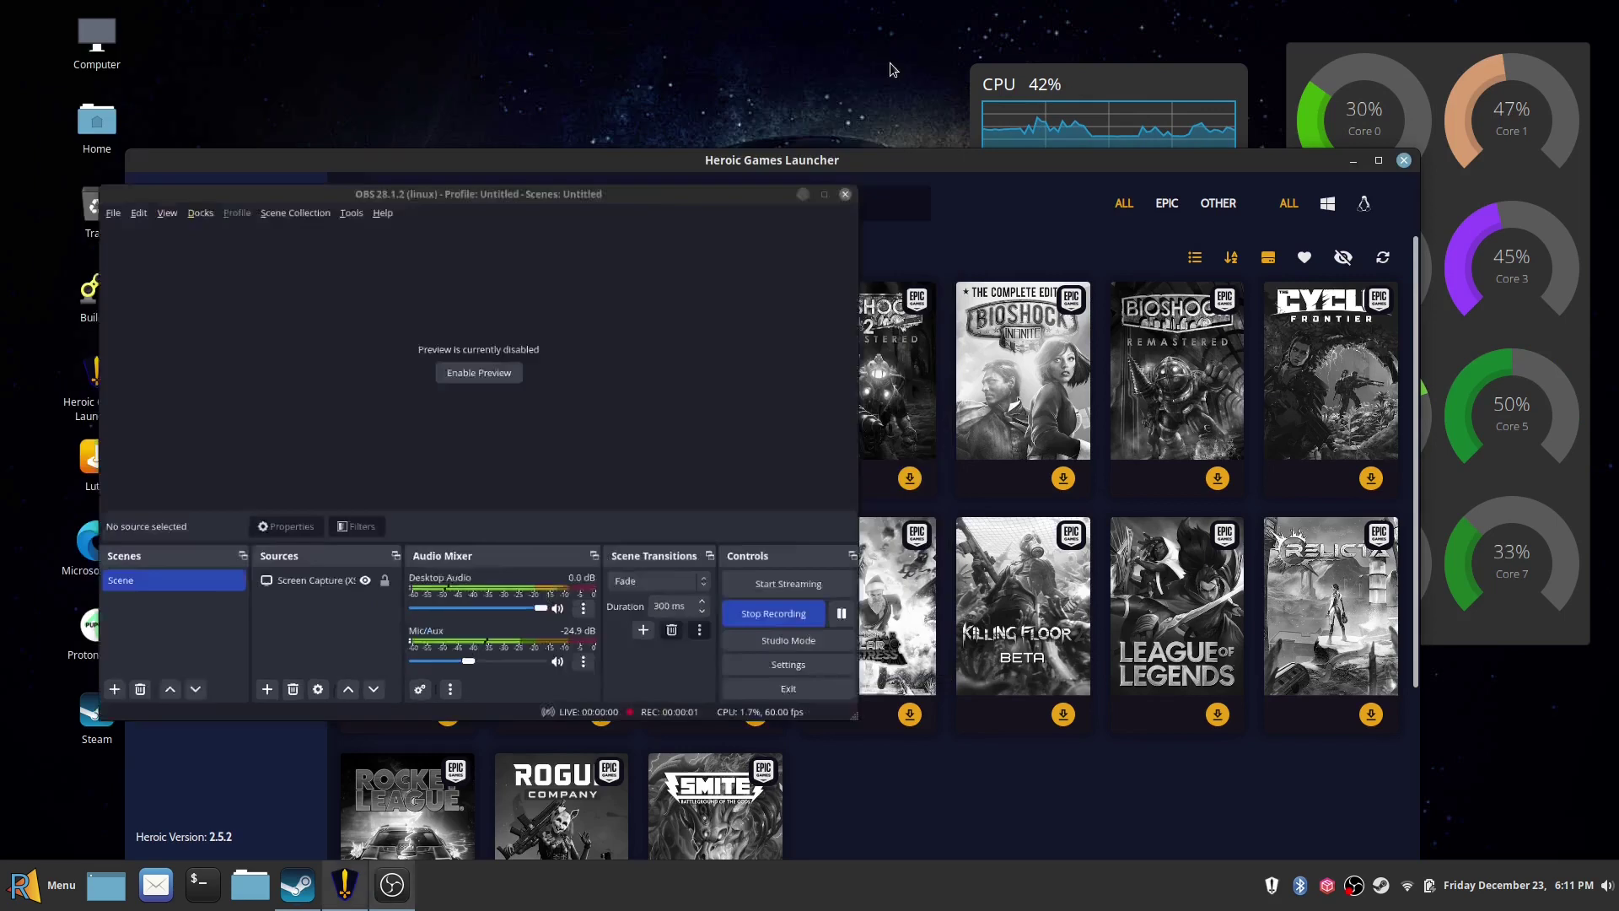
- In Heroic Games Launcher, check the Wine version in Warframe's game settings, and launch Warframe from the library
click(892, 160)
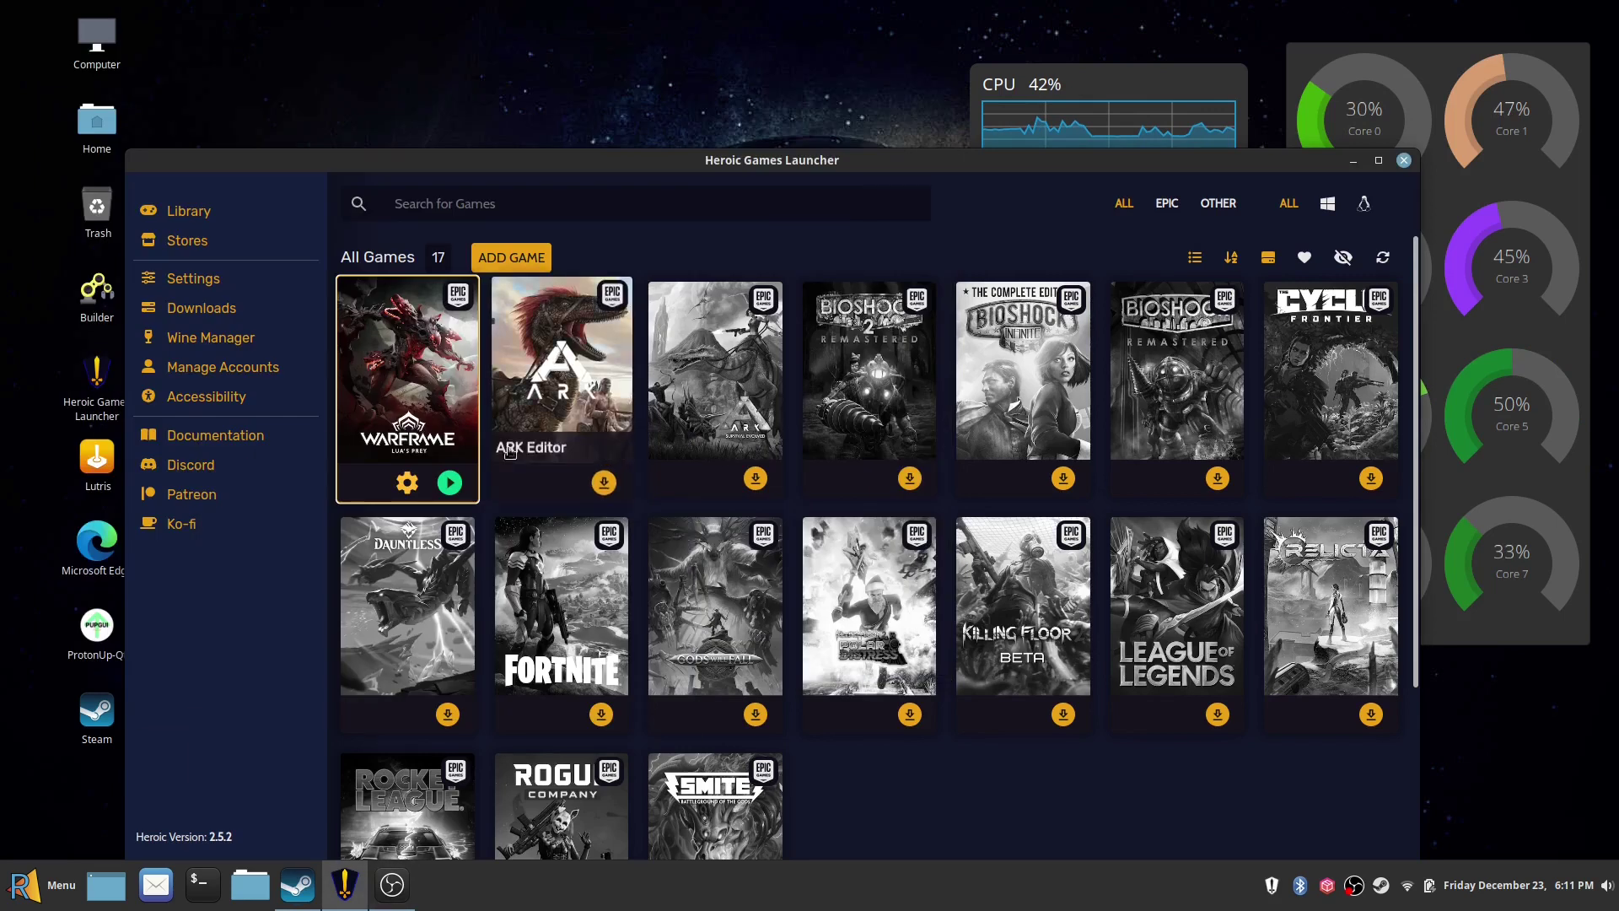
click(408, 489)
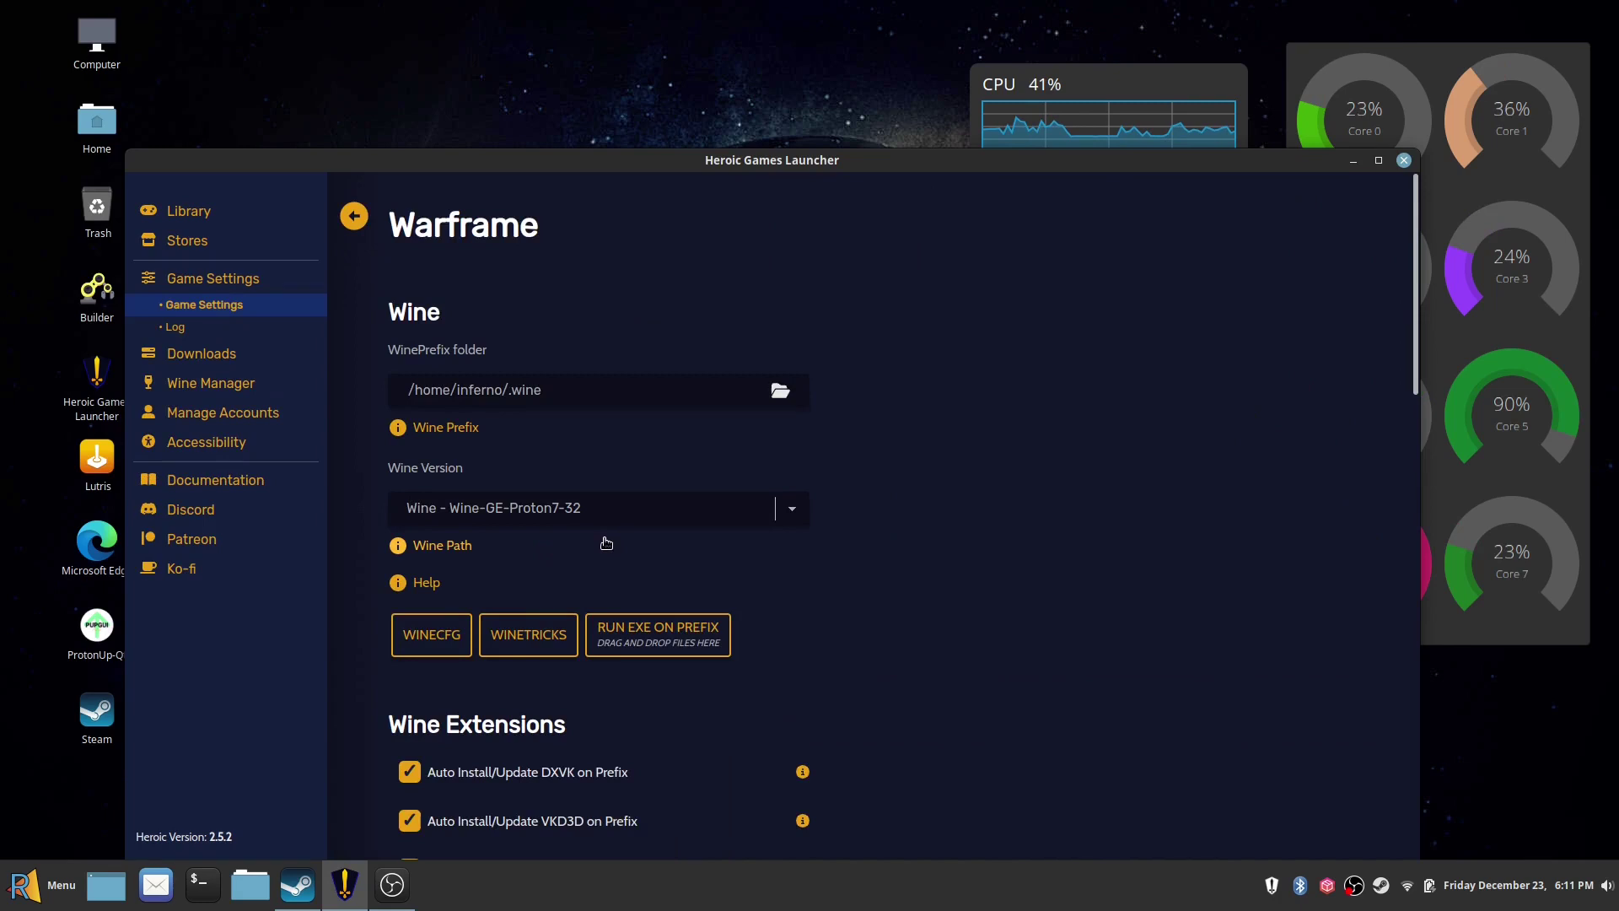
click(358, 216)
click(451, 482)
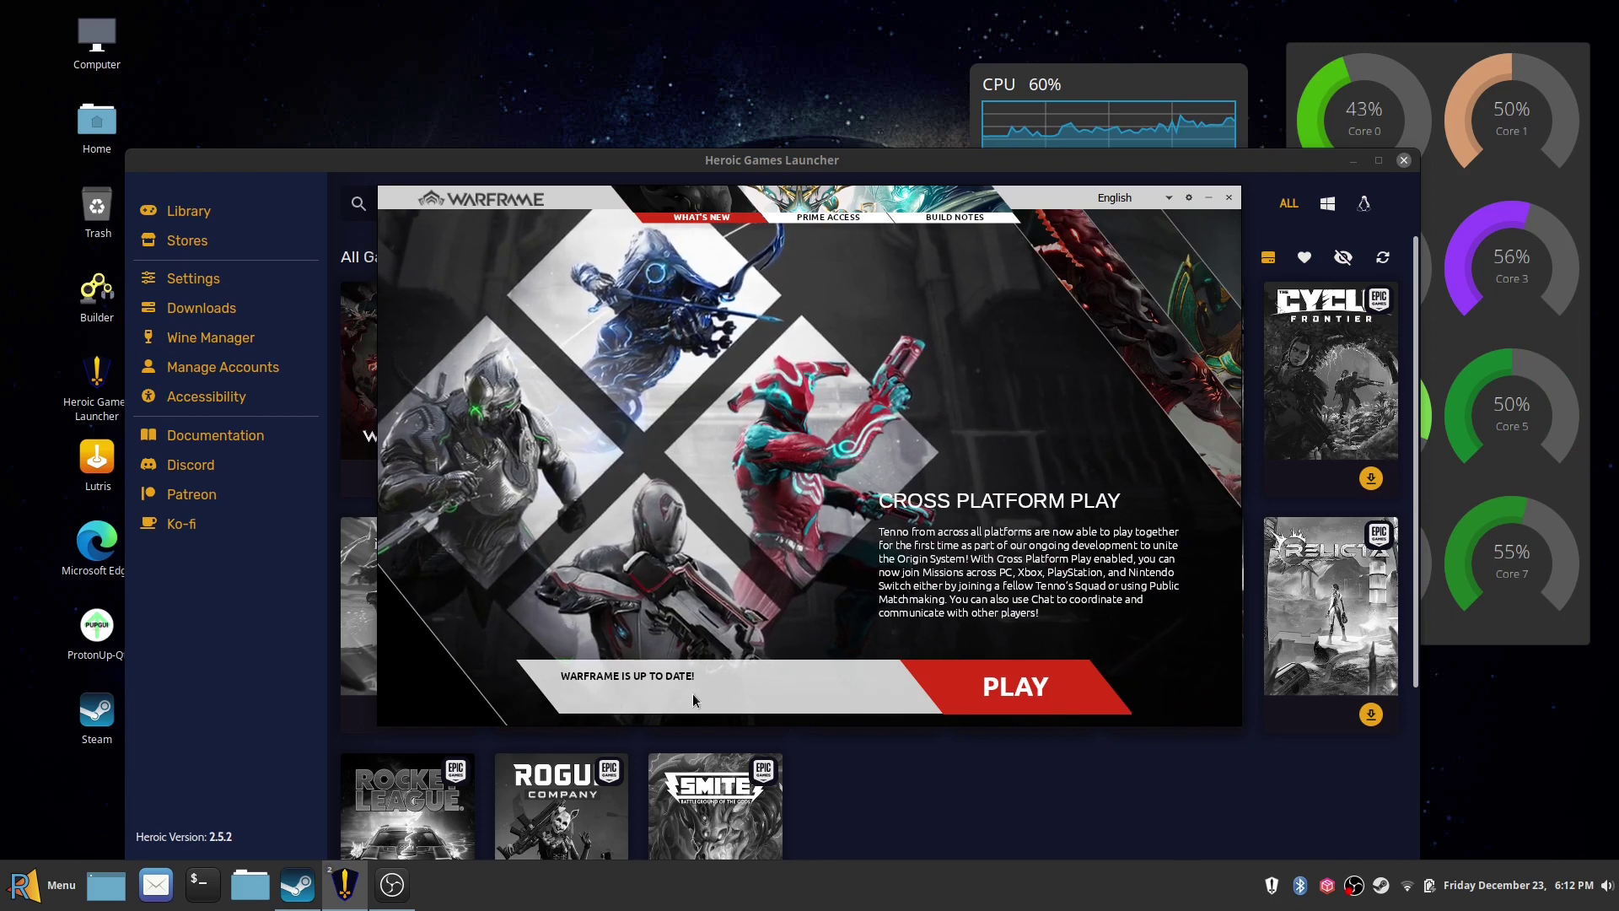
- In the Warframe launcher settings, enable Full-Screen and set the graphics engine to Enhanced with DirectX 11 as the graphics API
click(1189, 199)
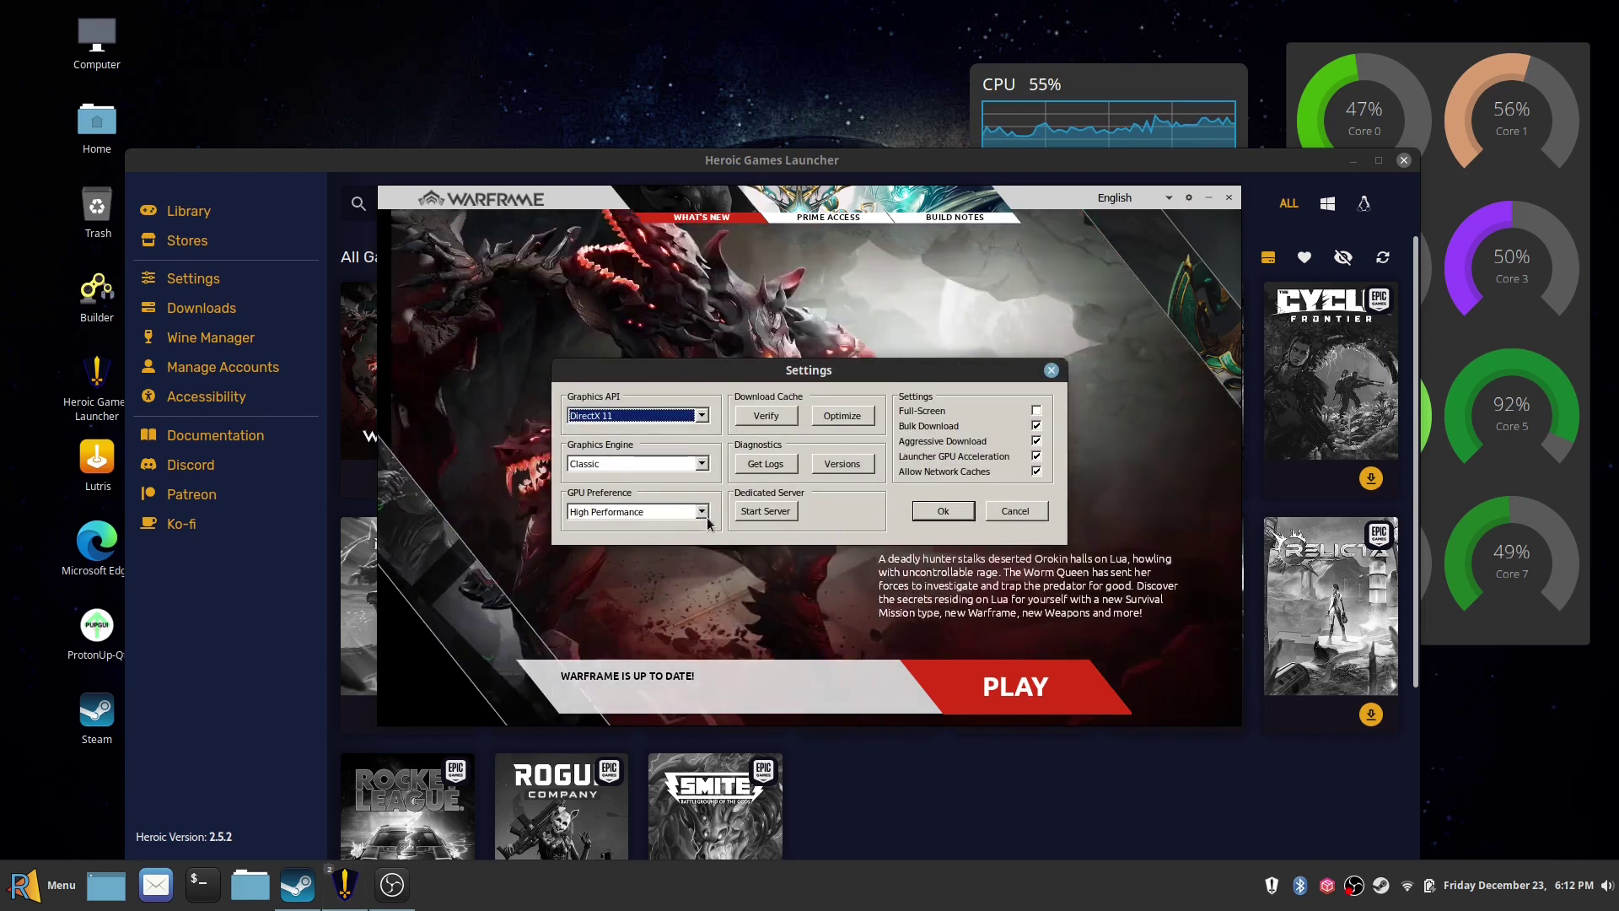
click(1037, 412)
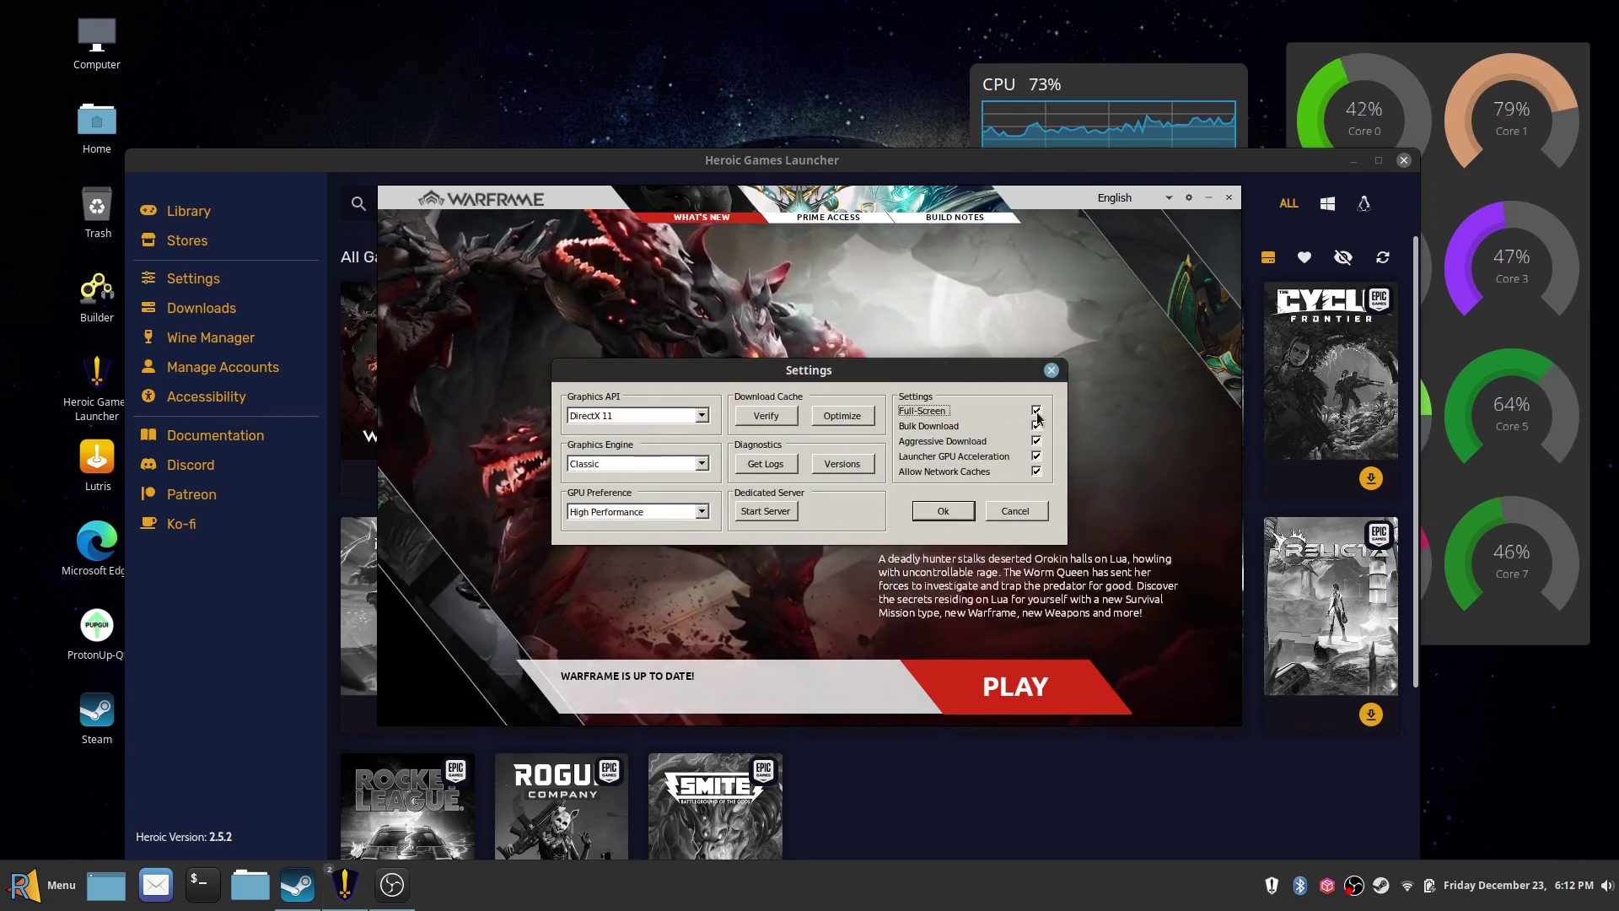
click(701, 464)
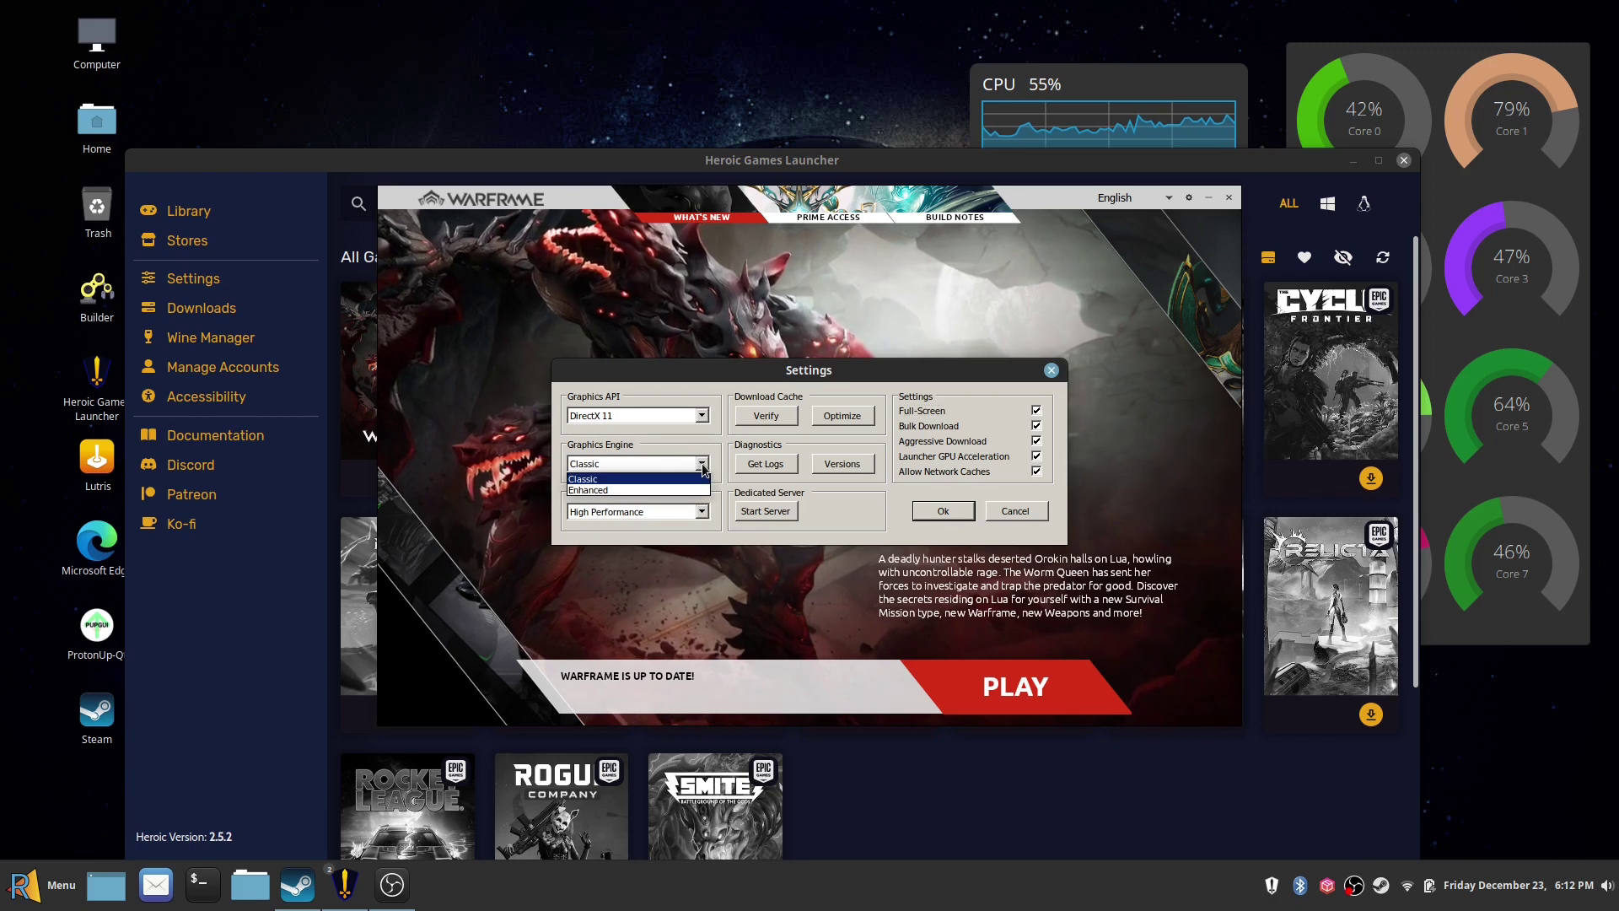
click(692, 490)
click(702, 416)
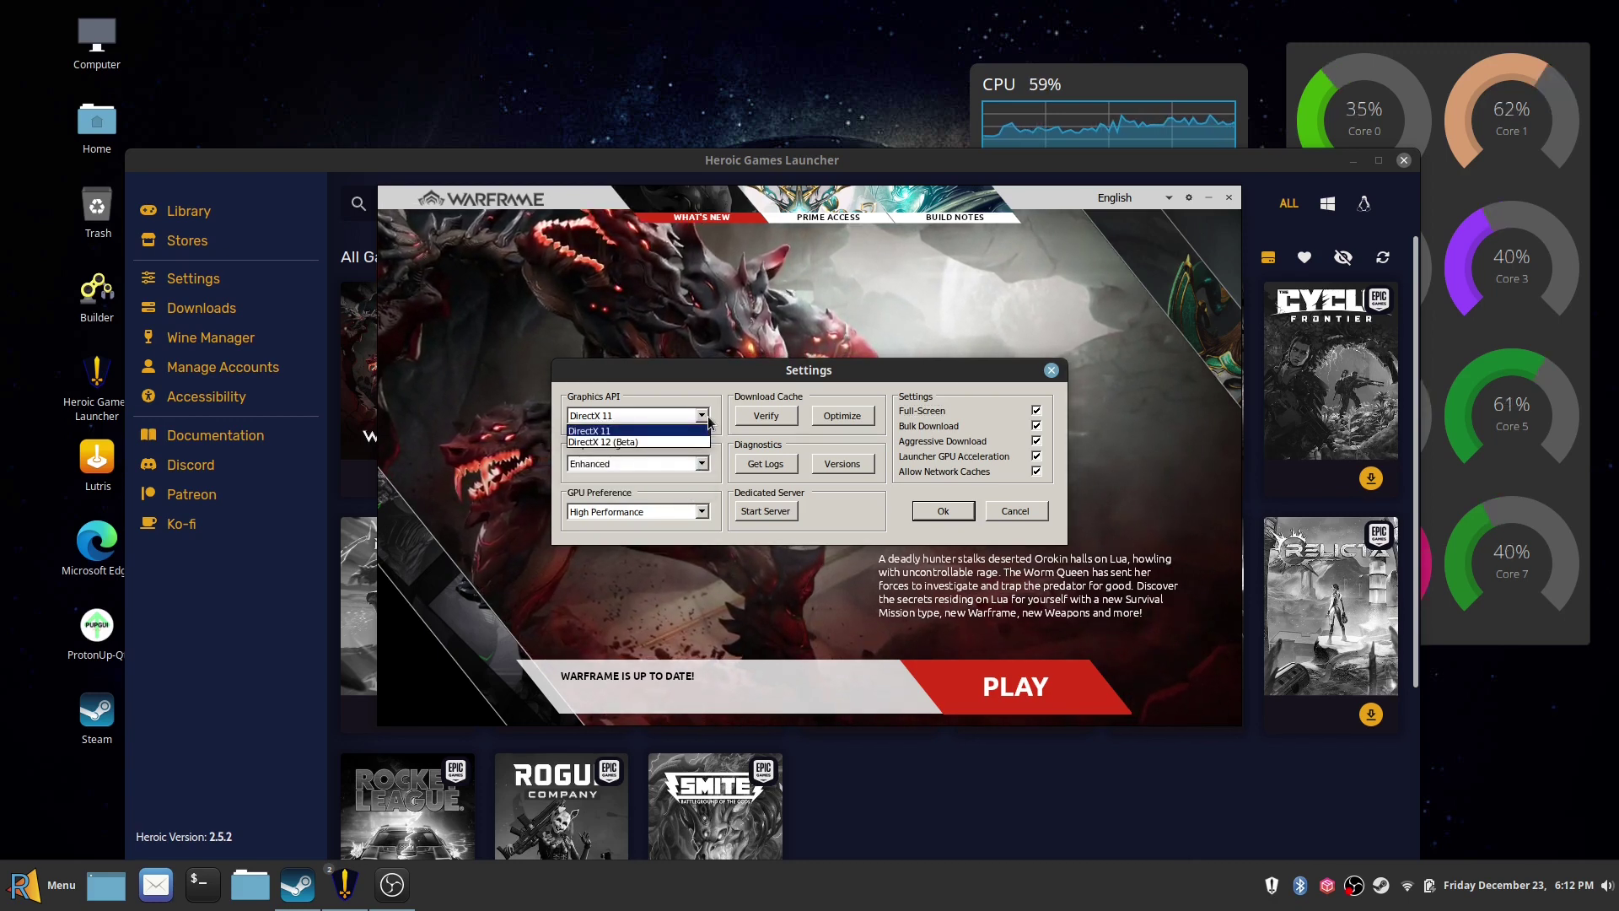
click(698, 431)
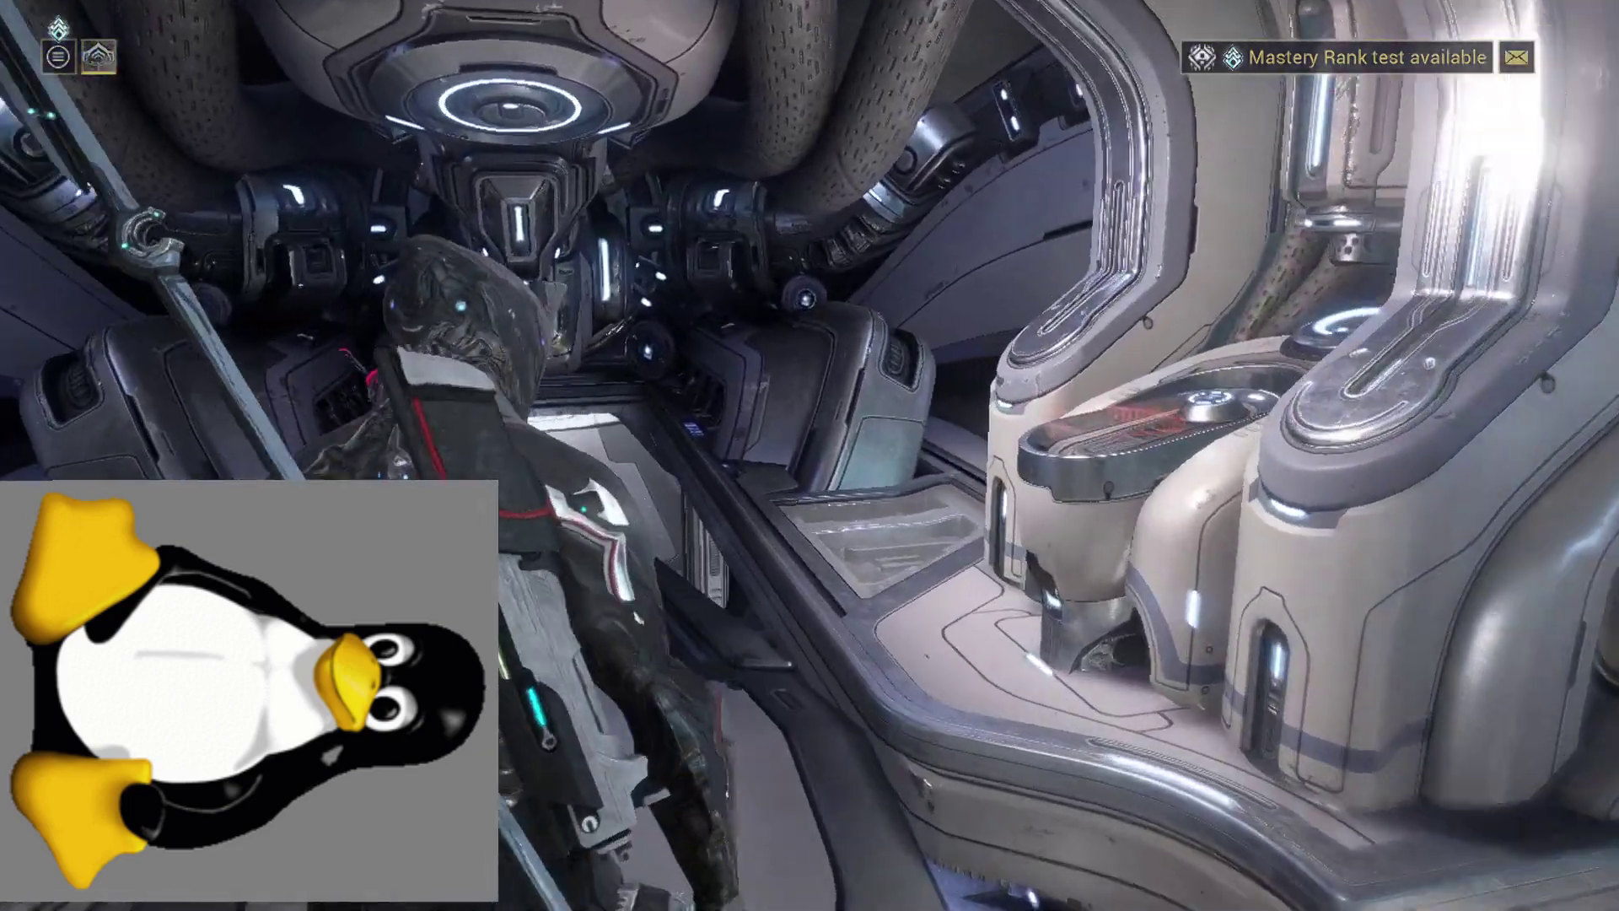
key(w)
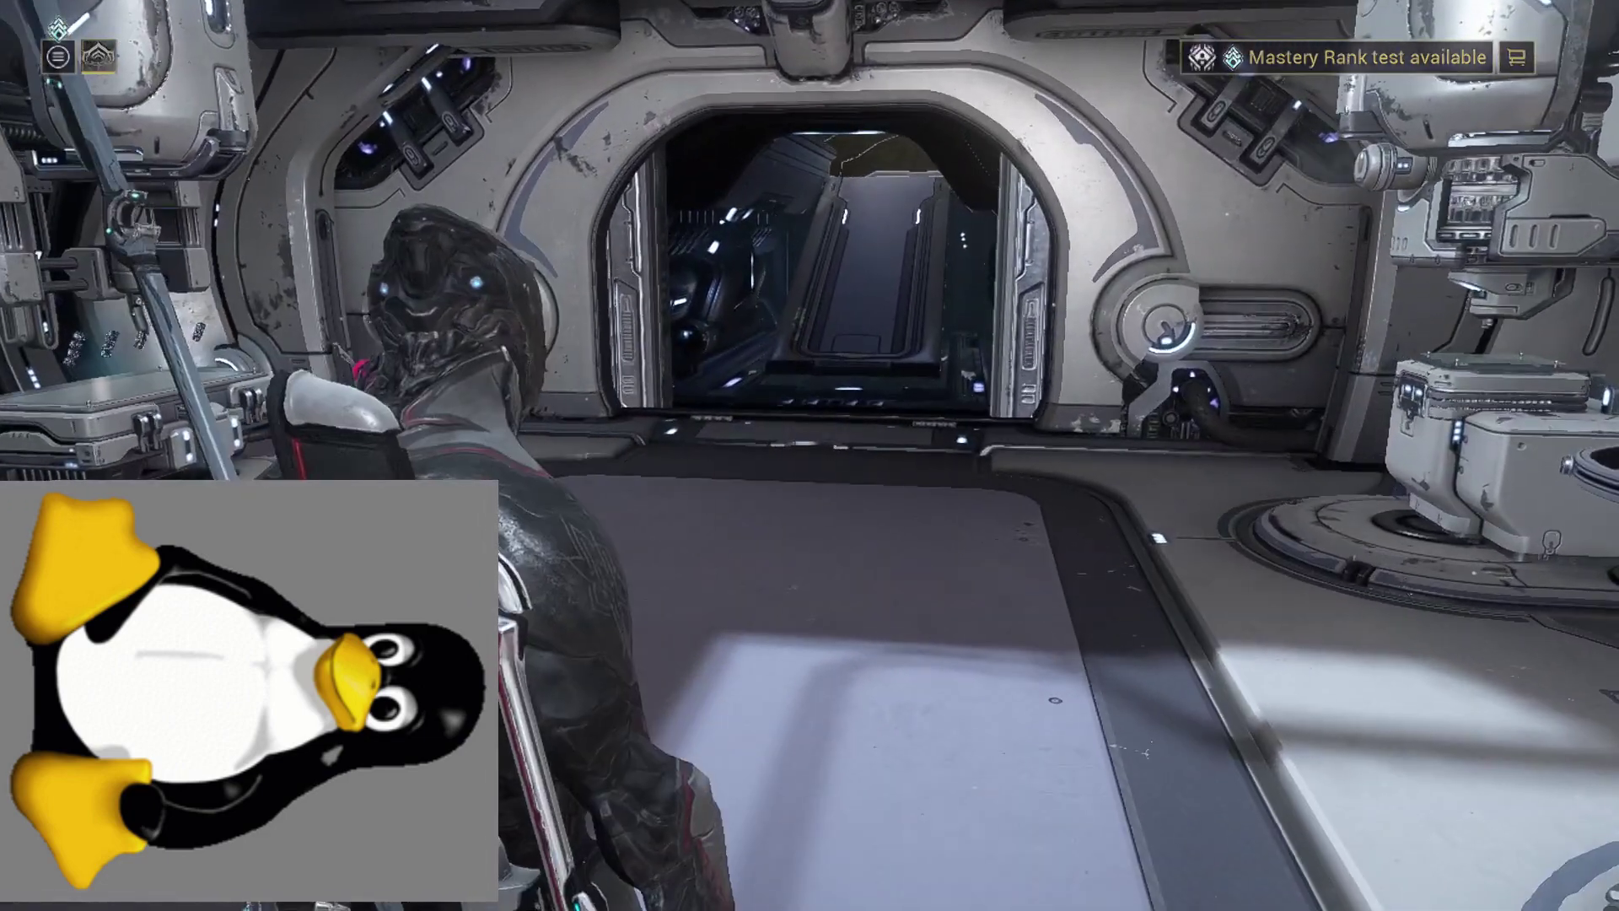
key(w)
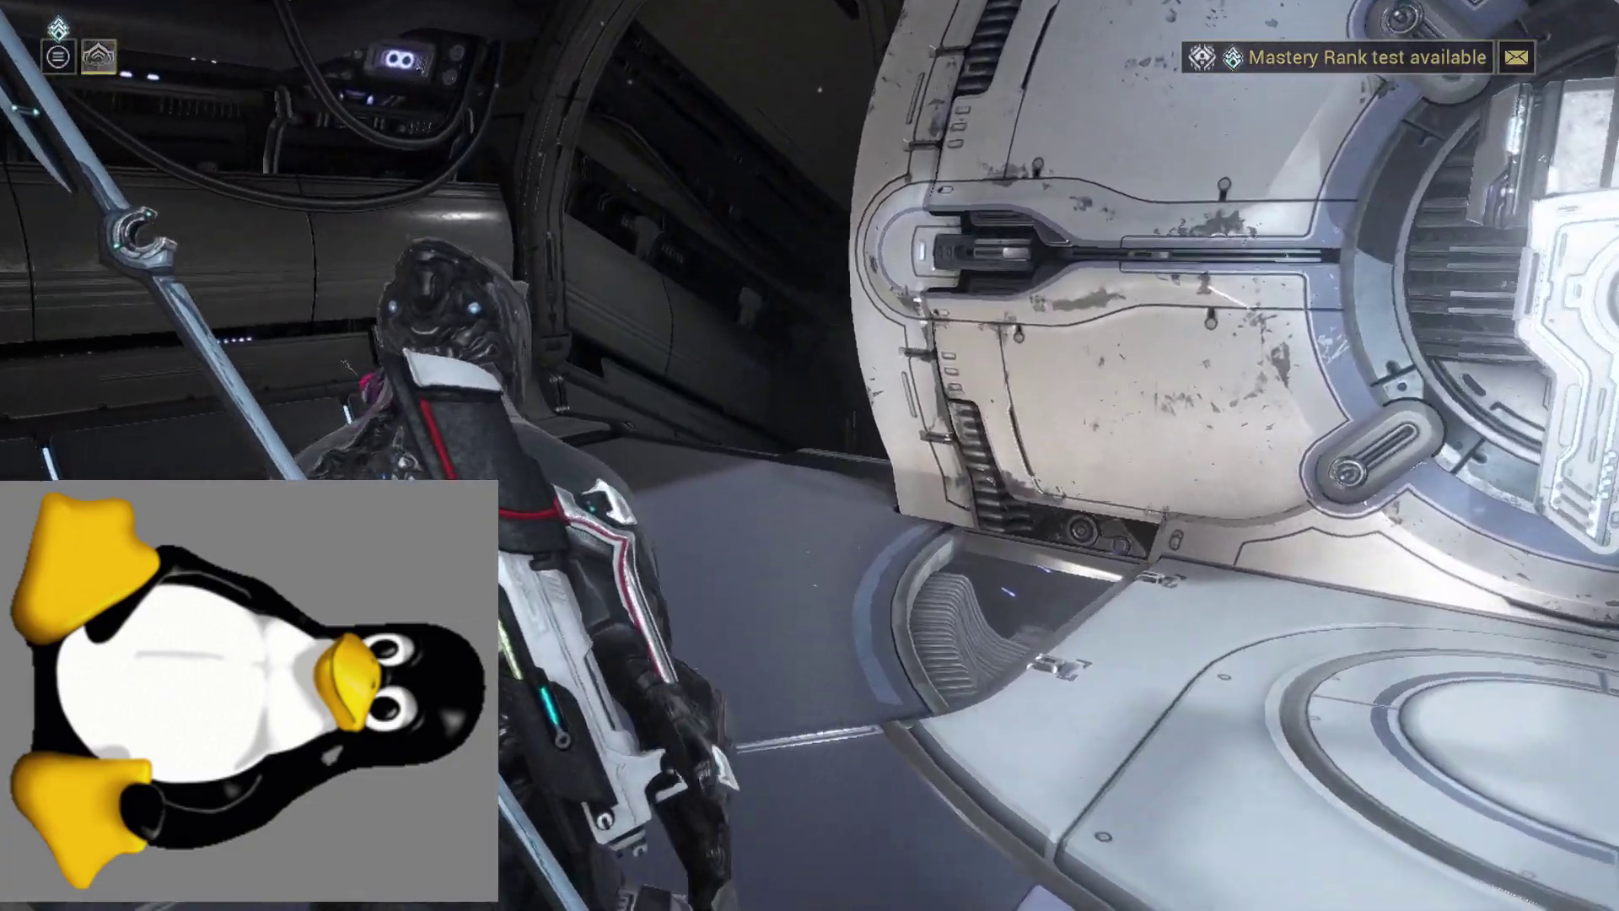
key(w)
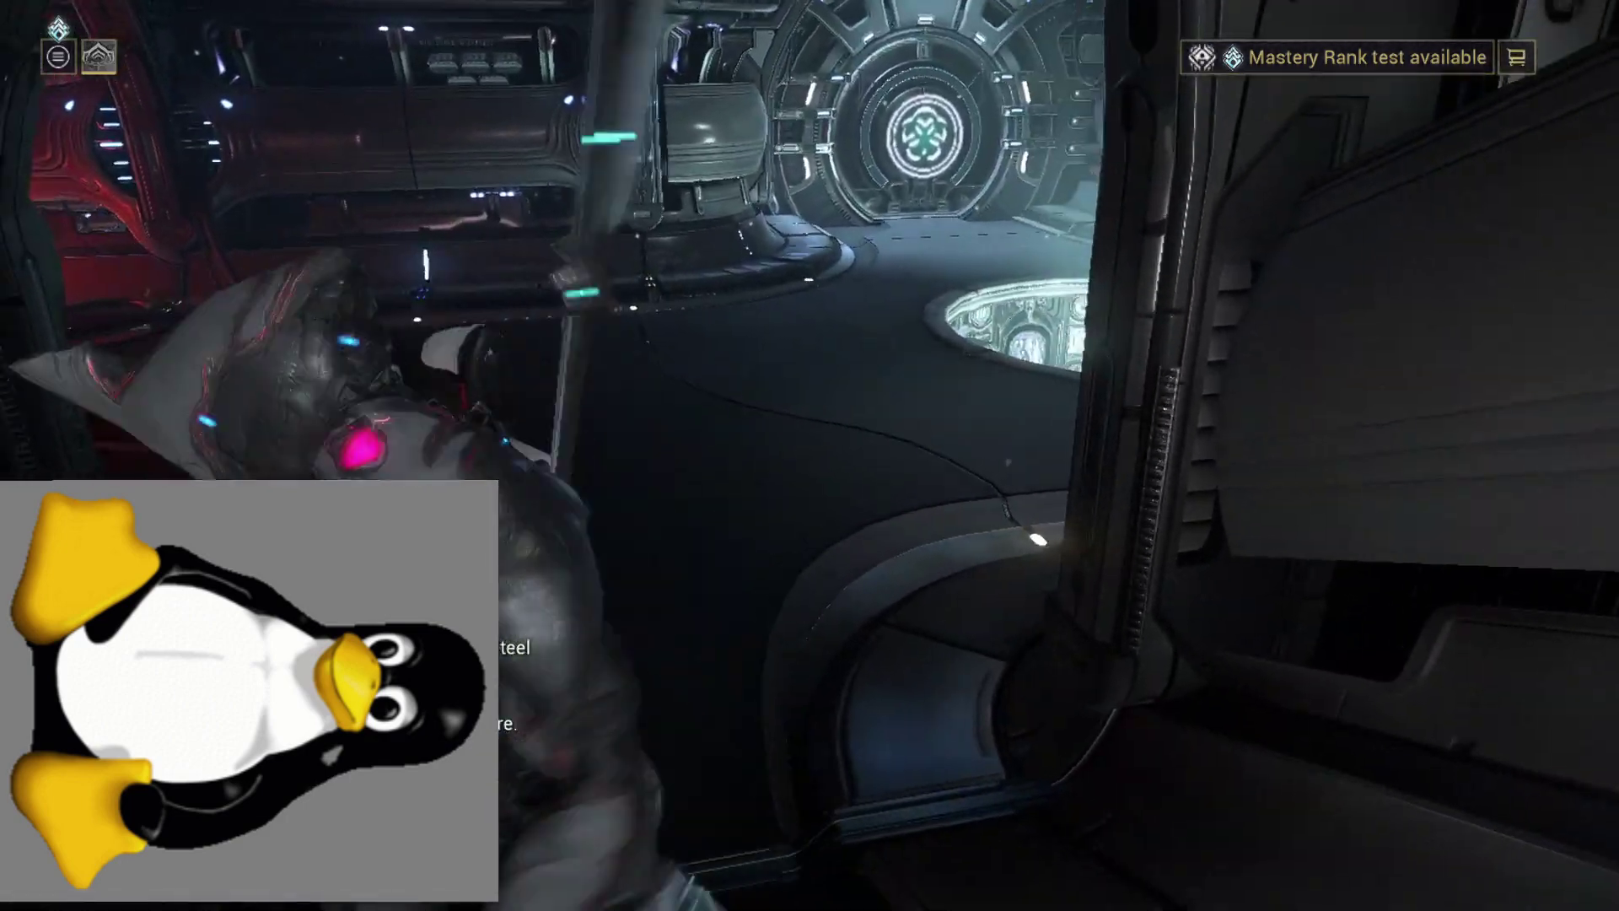
key(w)
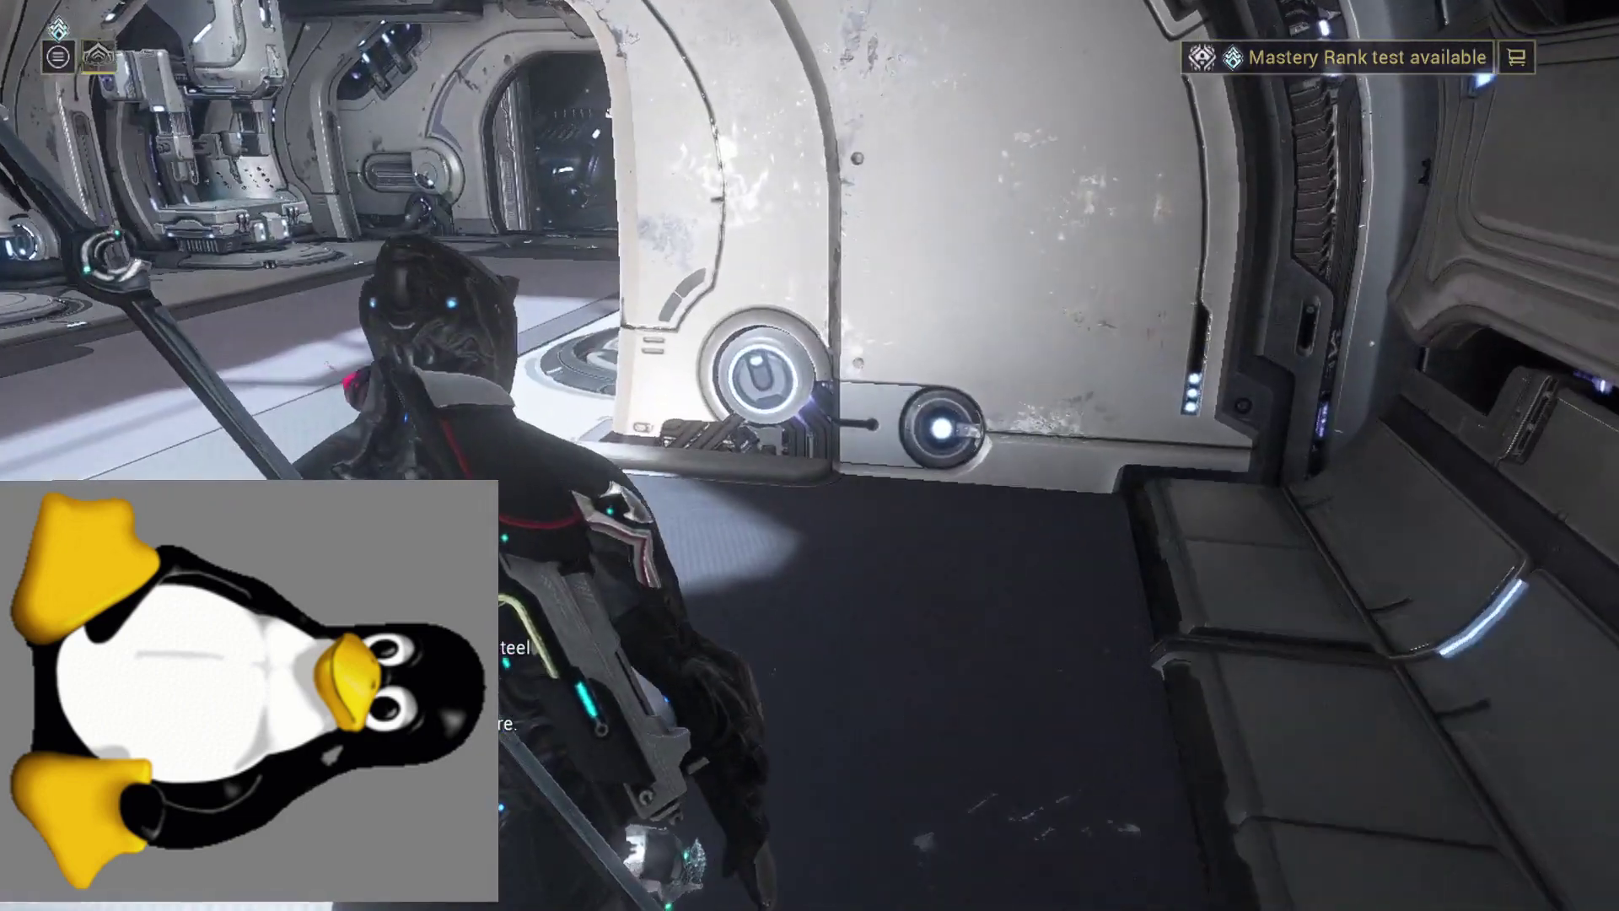
key(w)
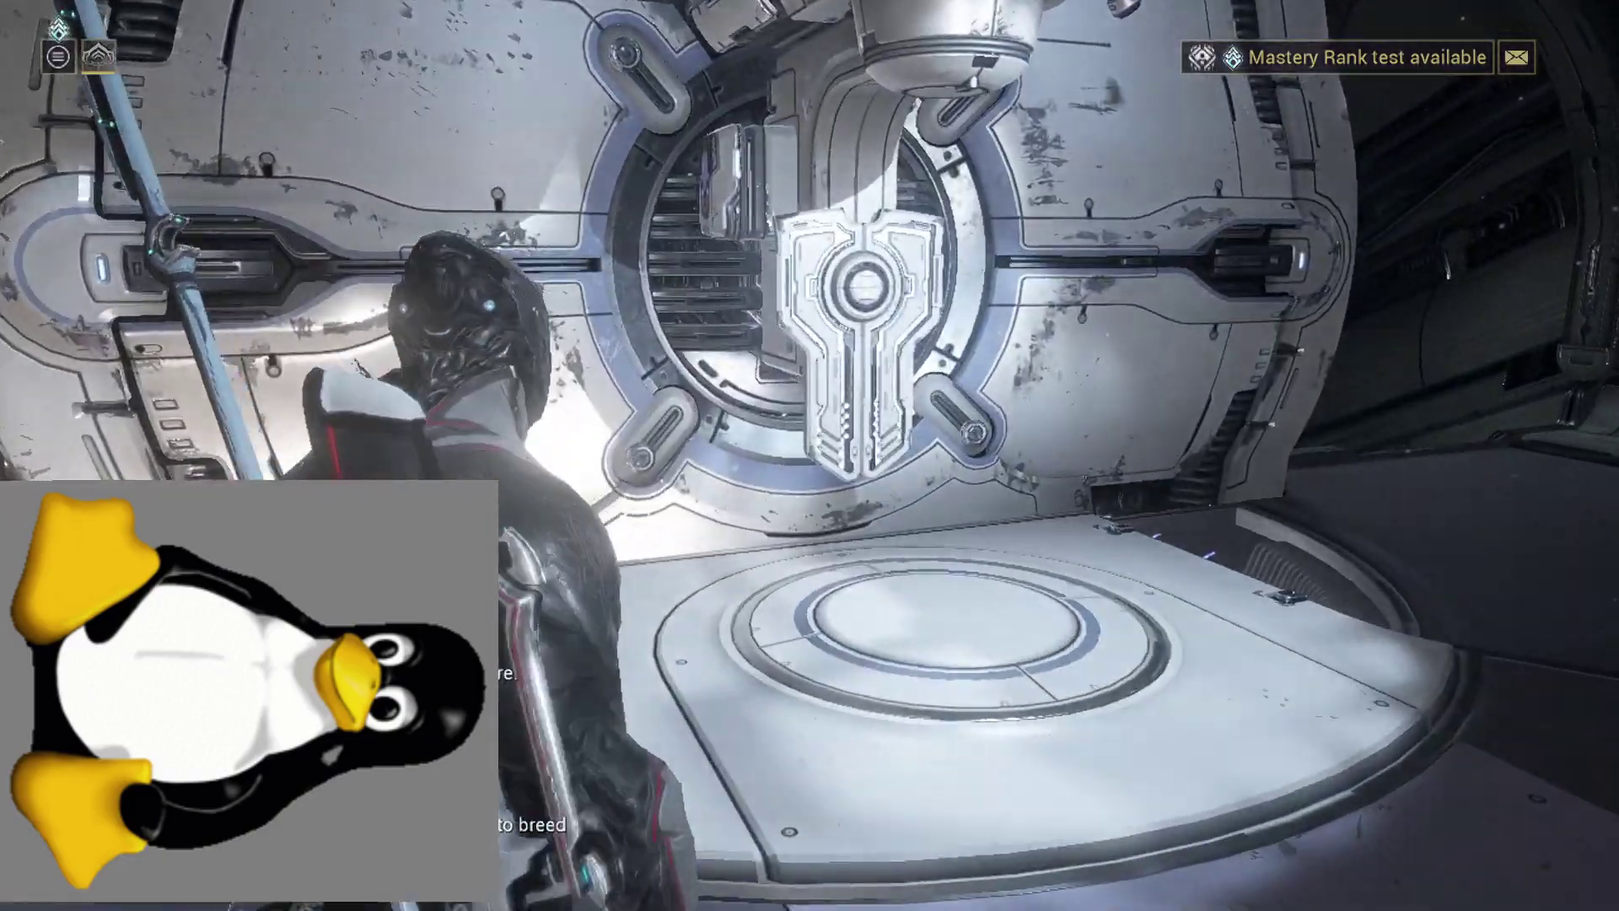
key(w)
key(w)
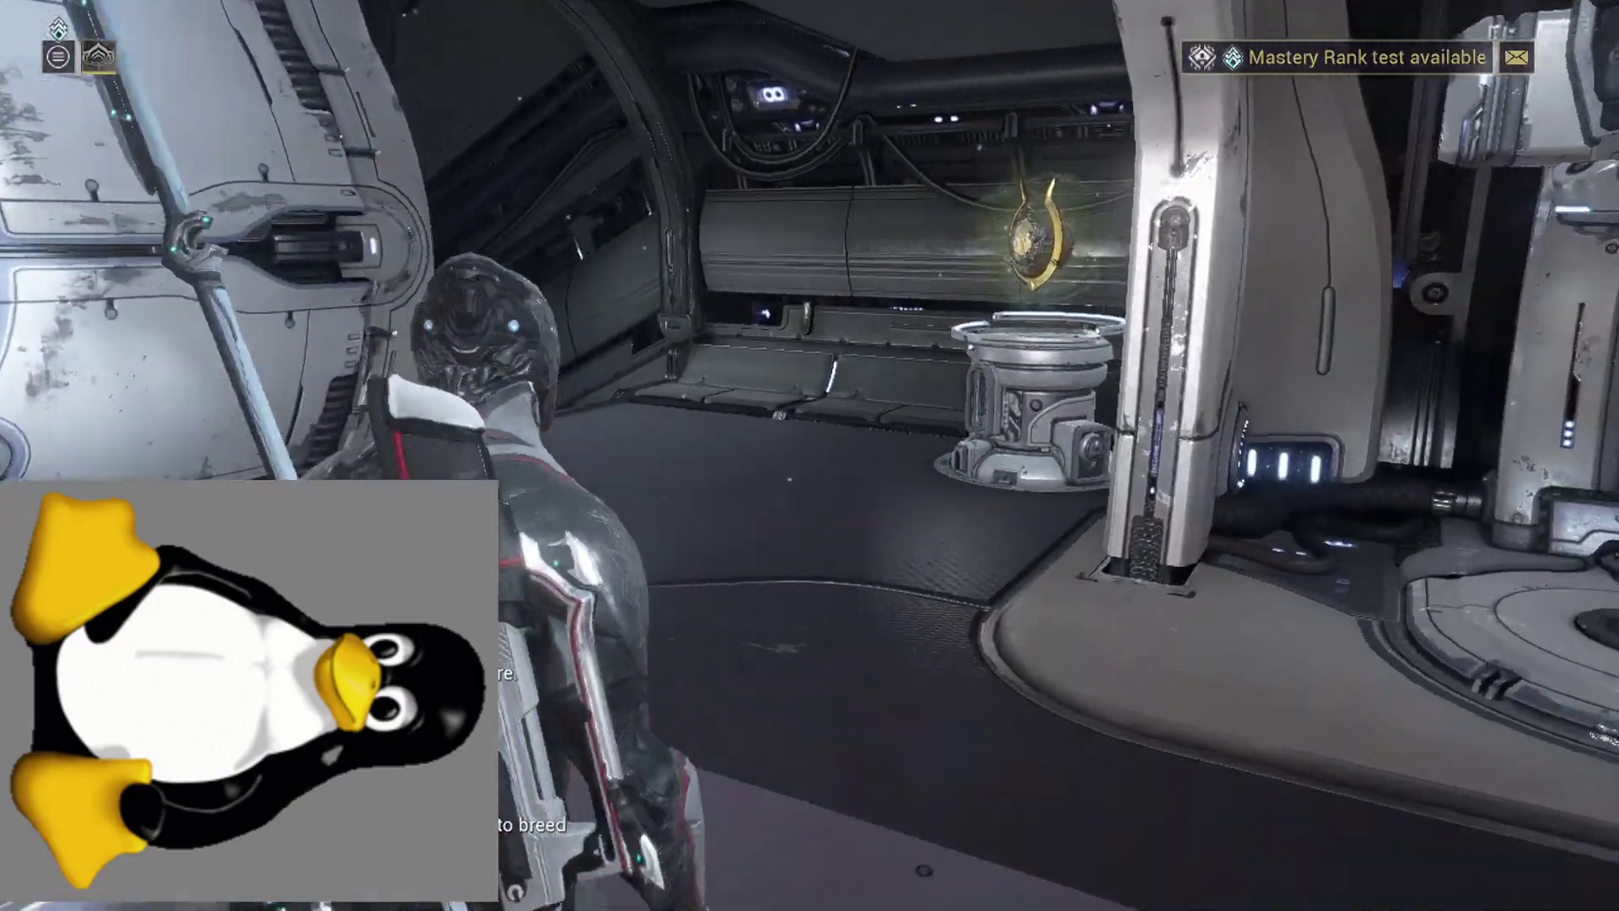
key(w)
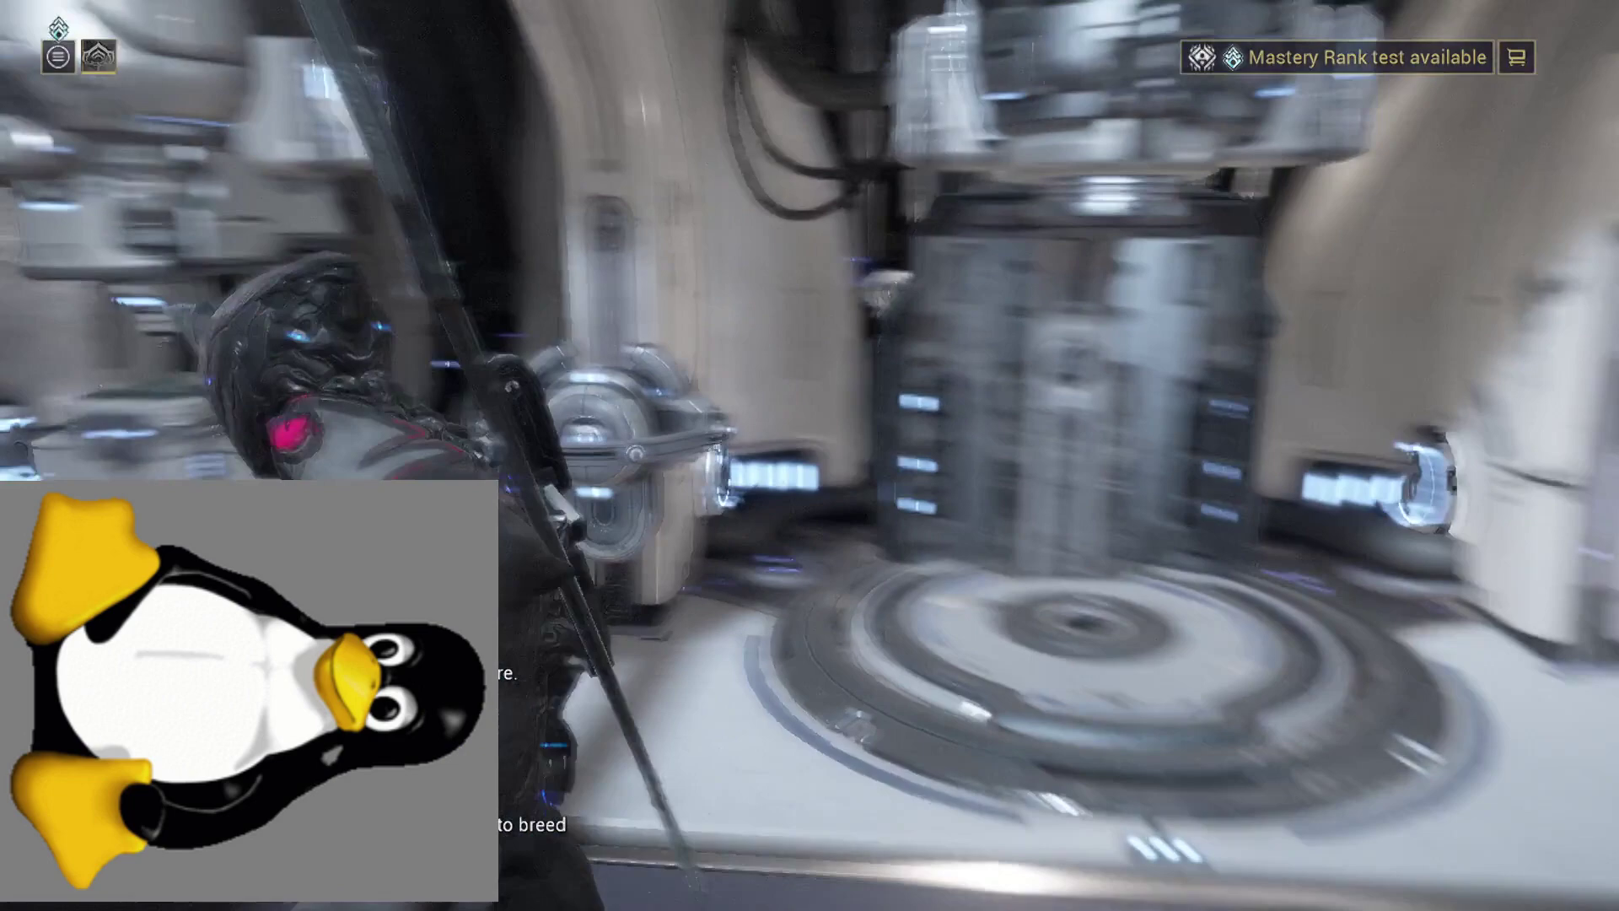
key(w)
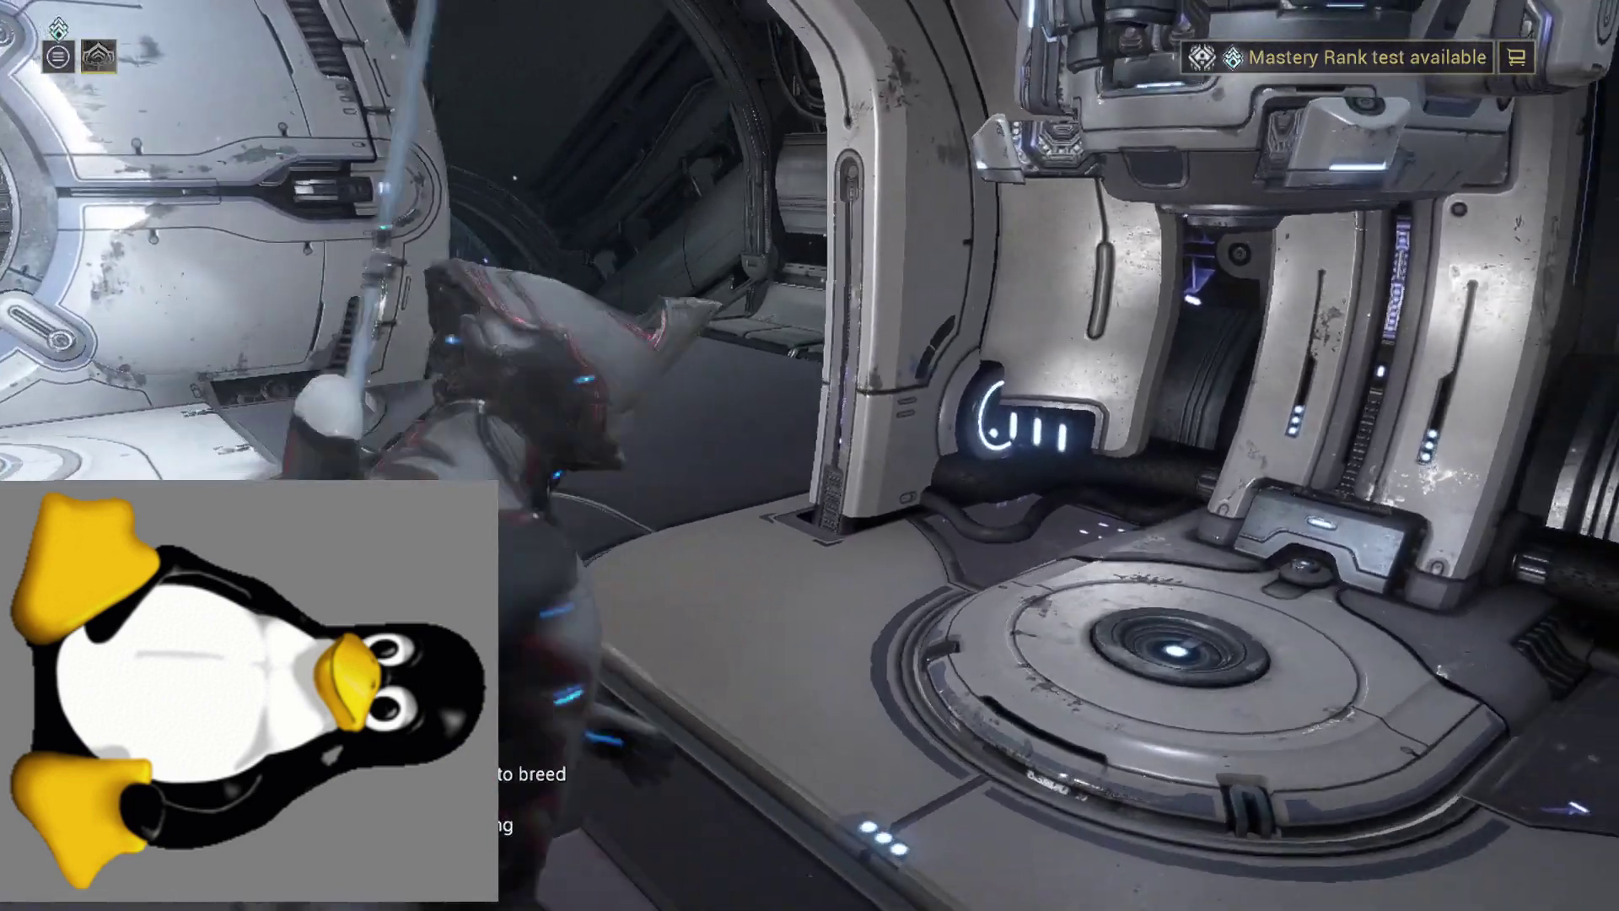
key(w)
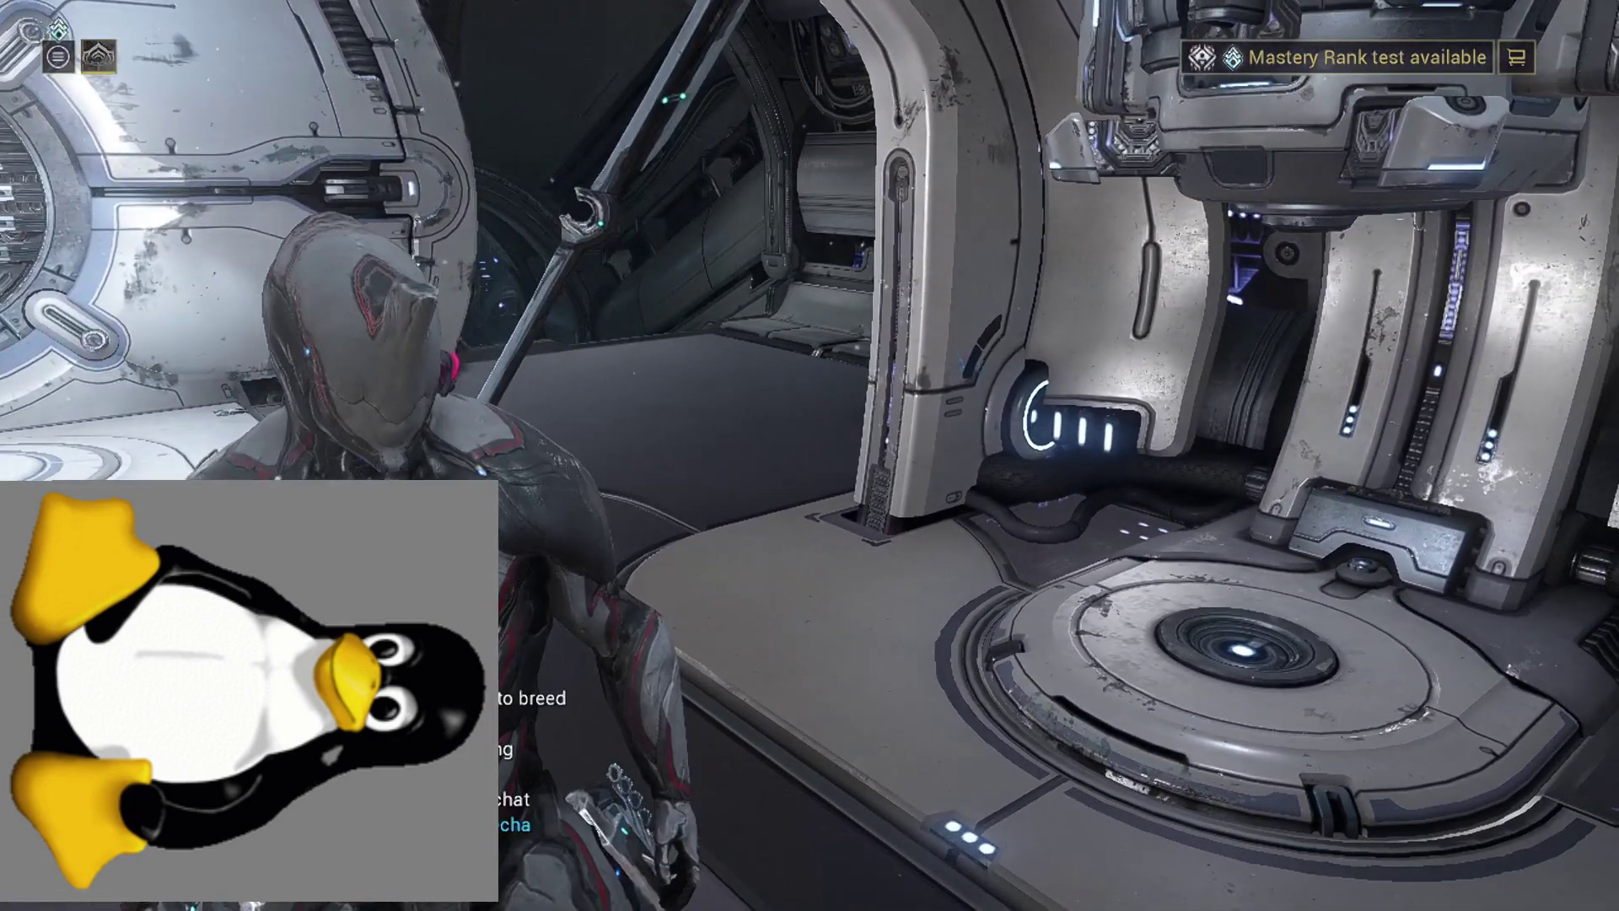
key(w)
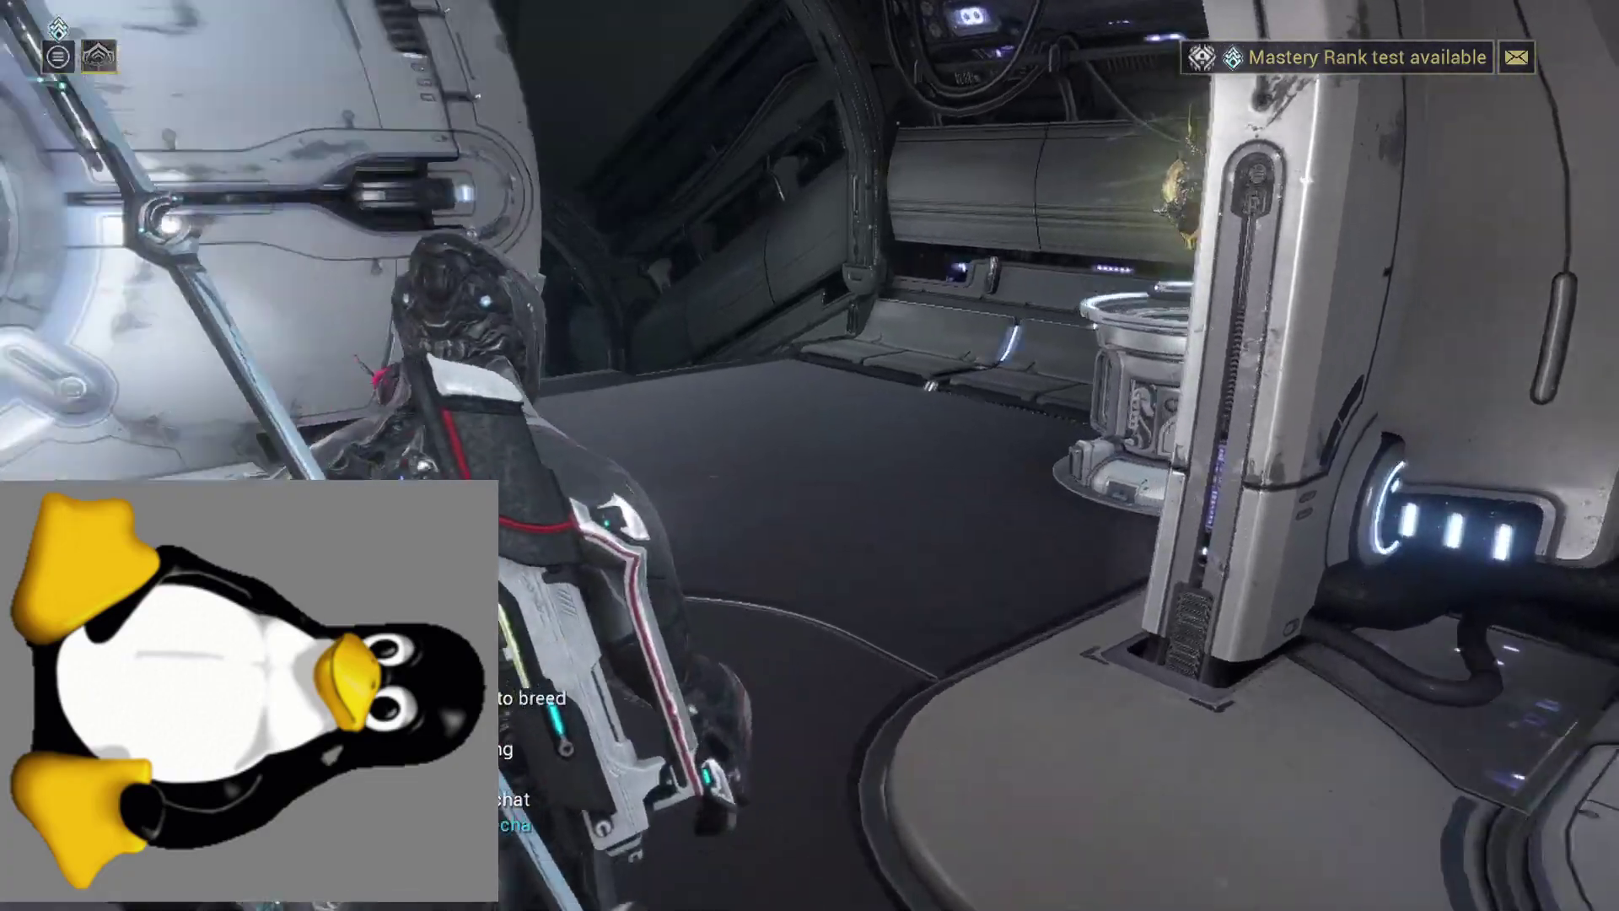
key(w)
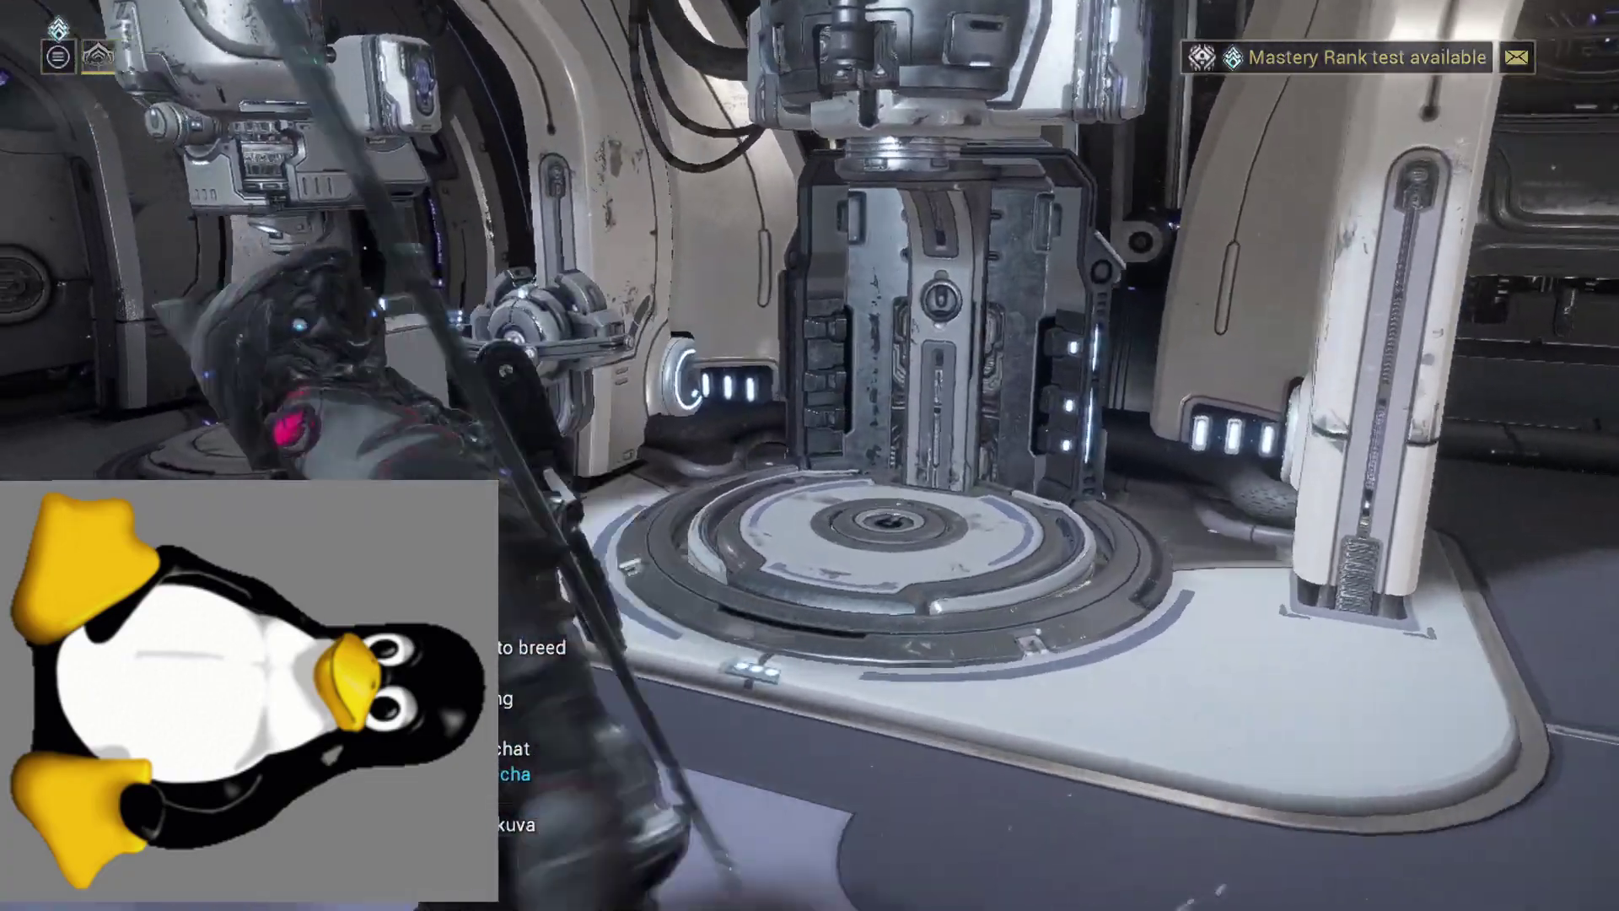
key(w)
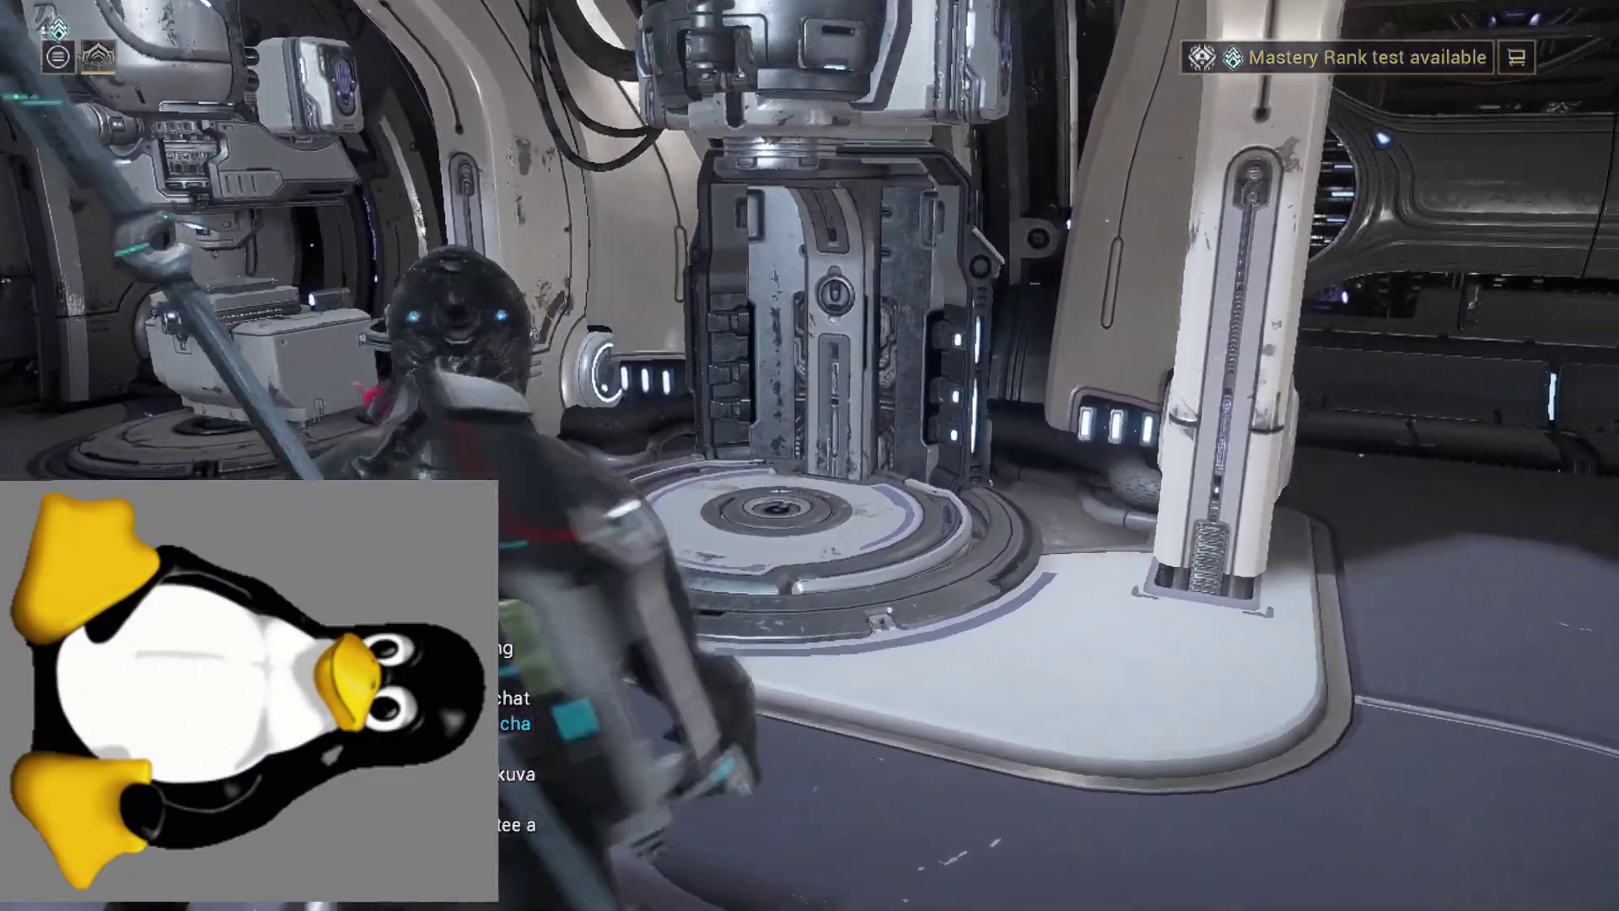
key(w)
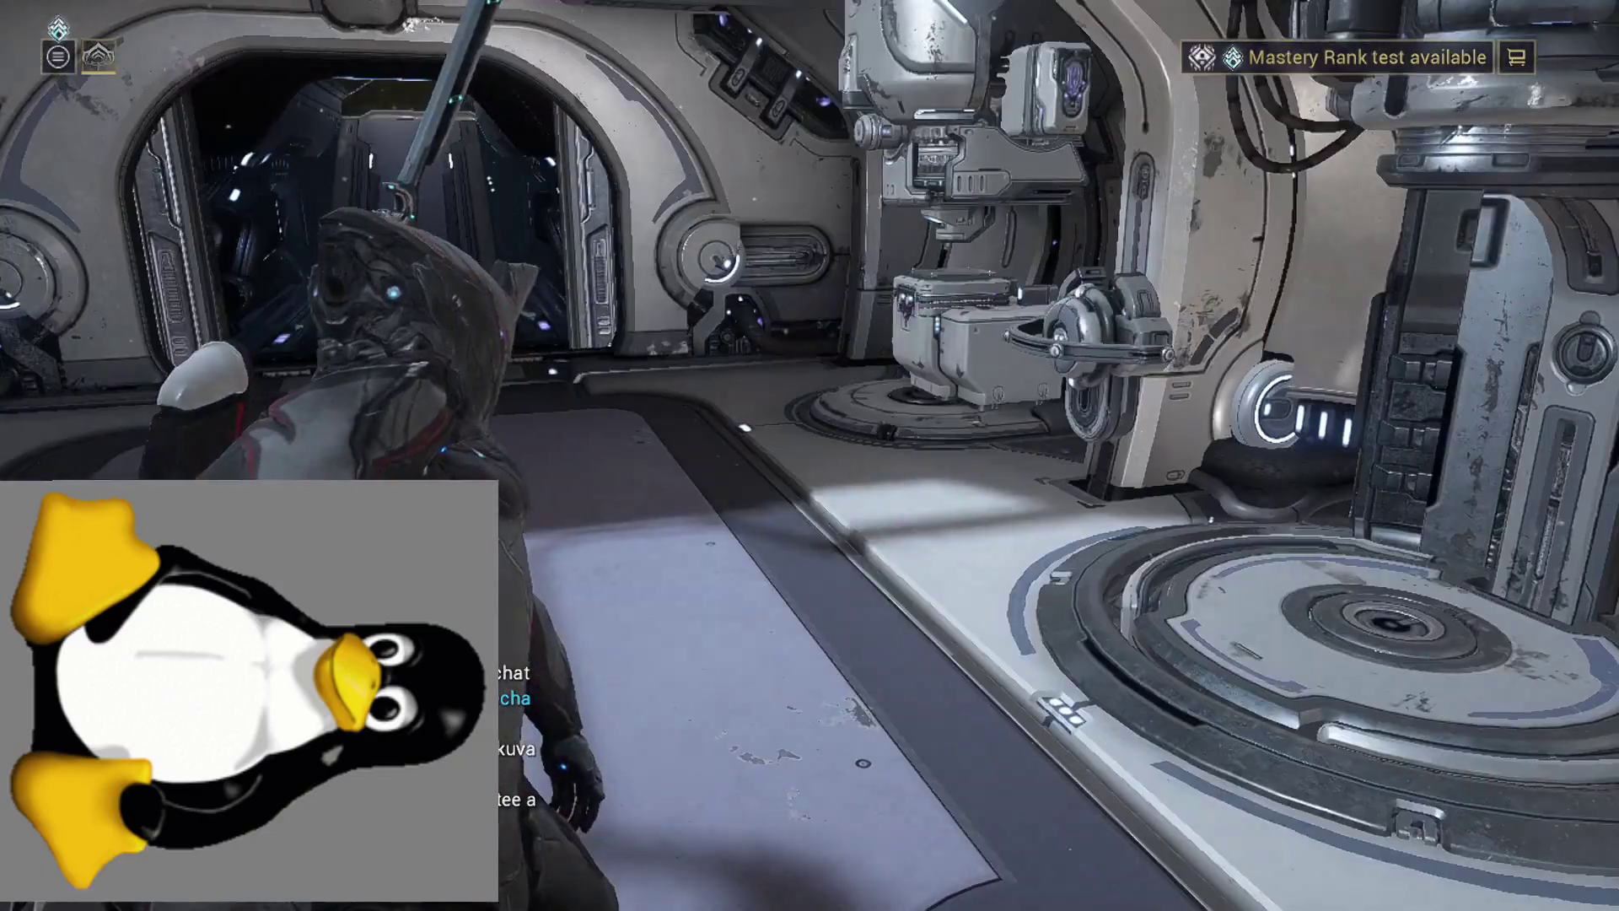
key(w)
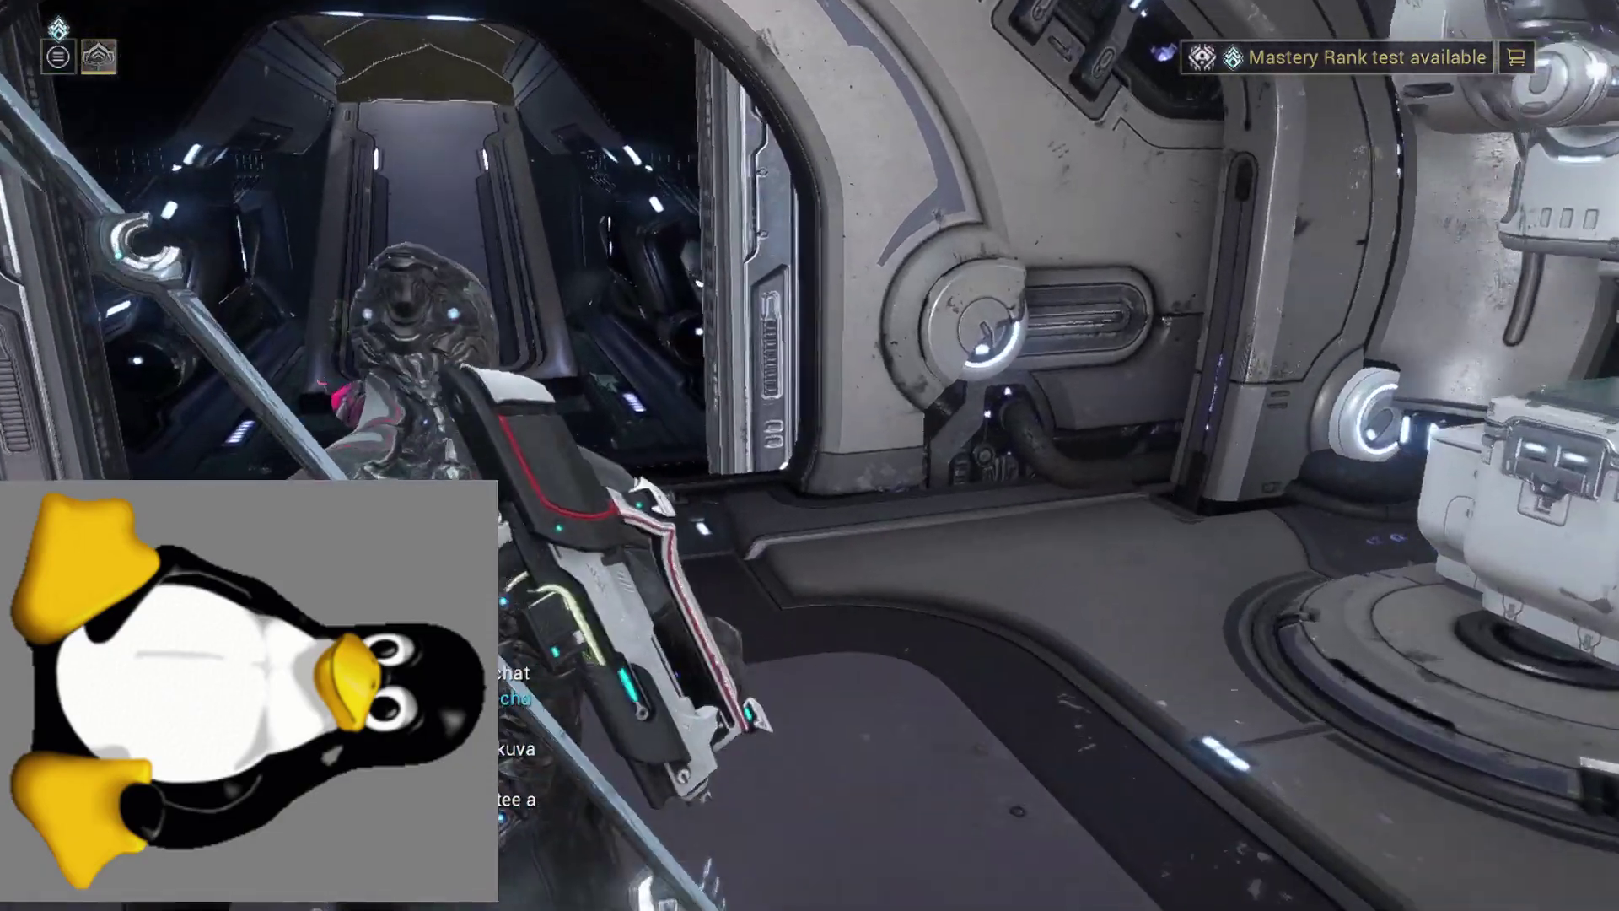
key(w)
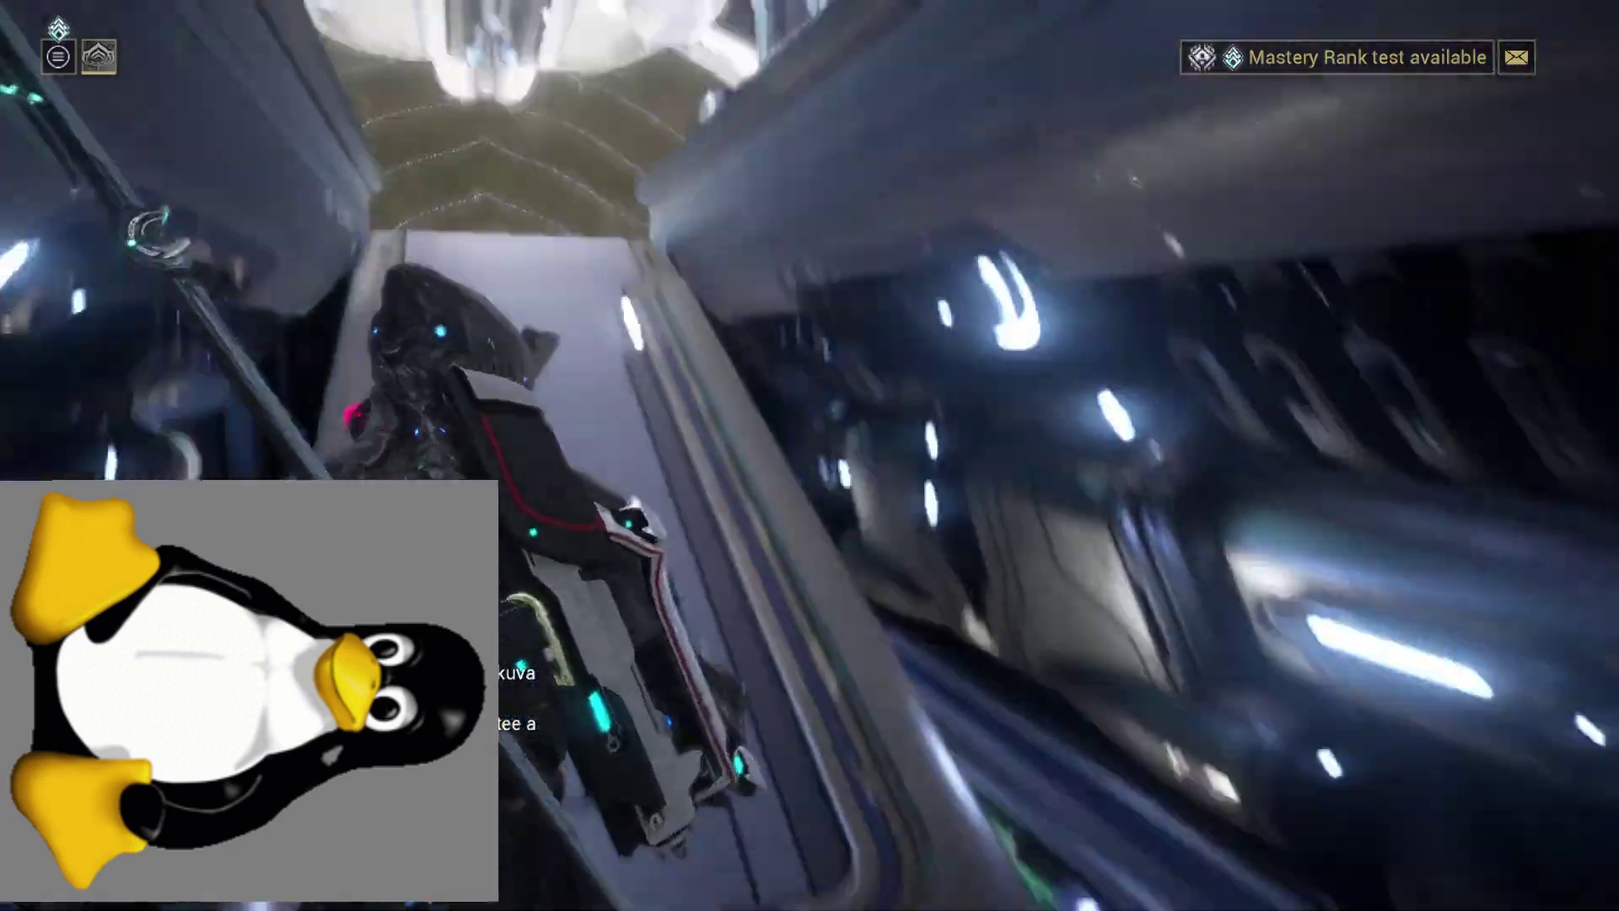
key(w)
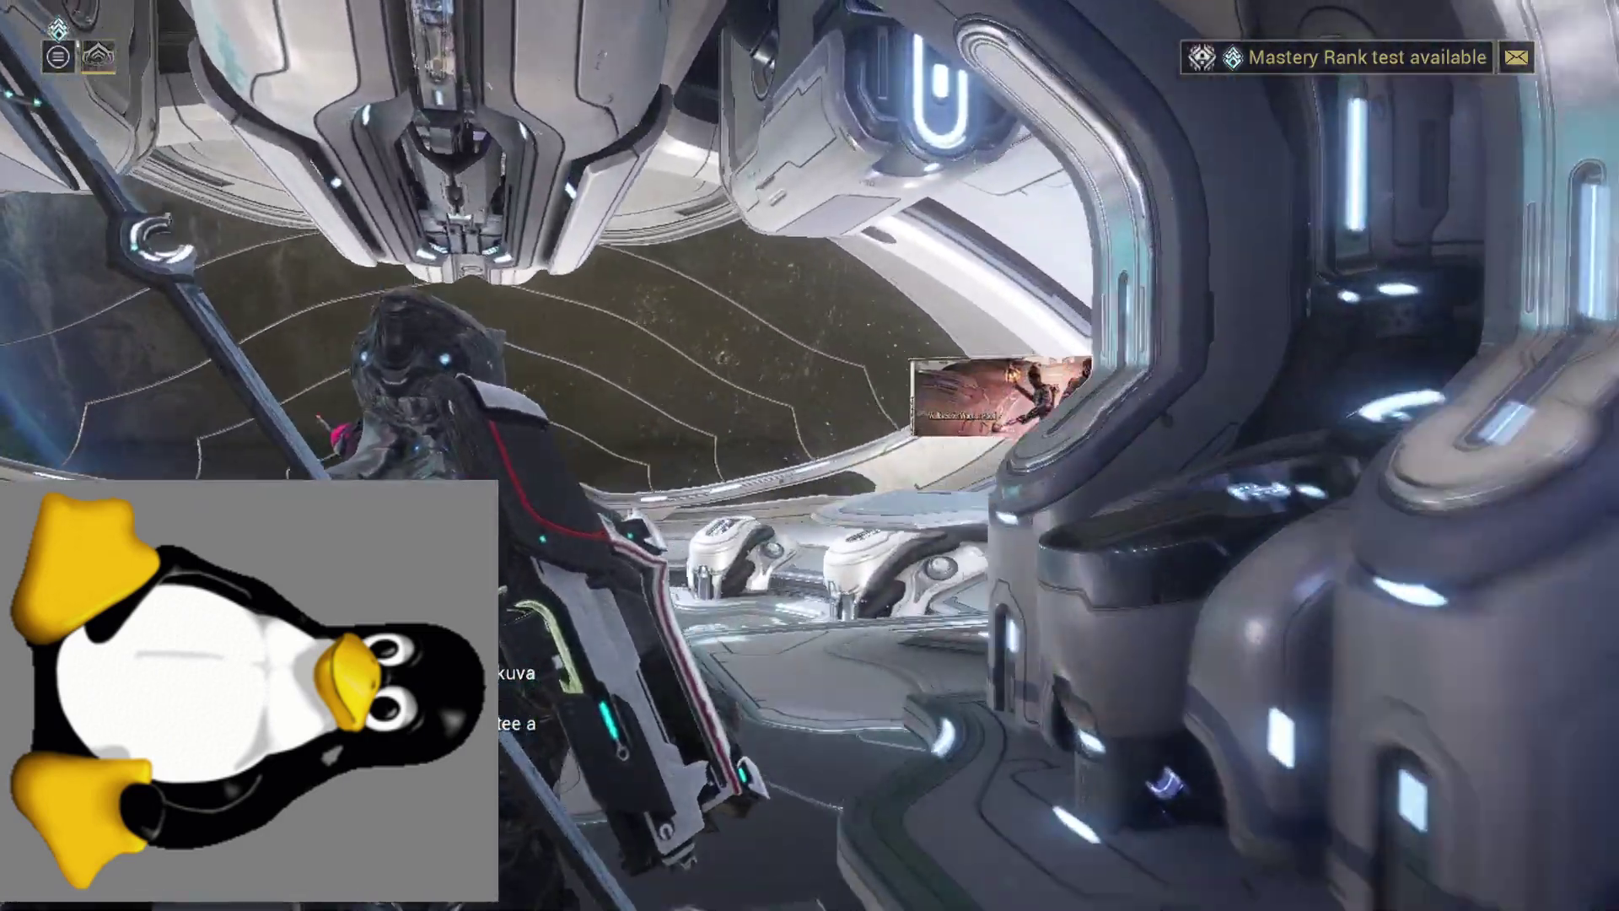
key(w)
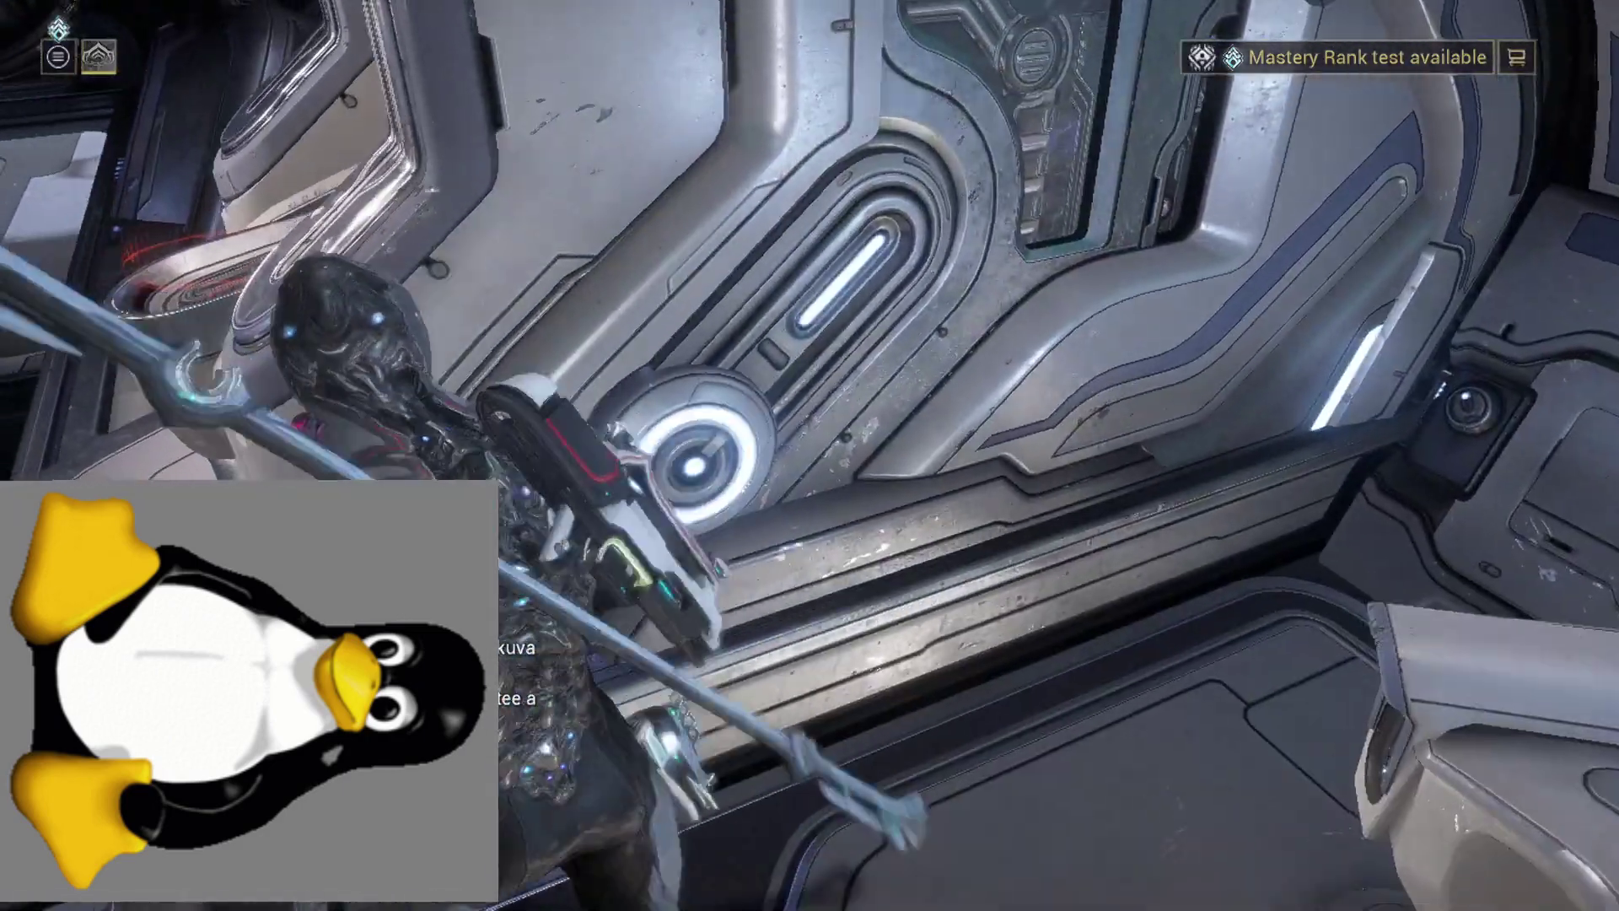
key(w)
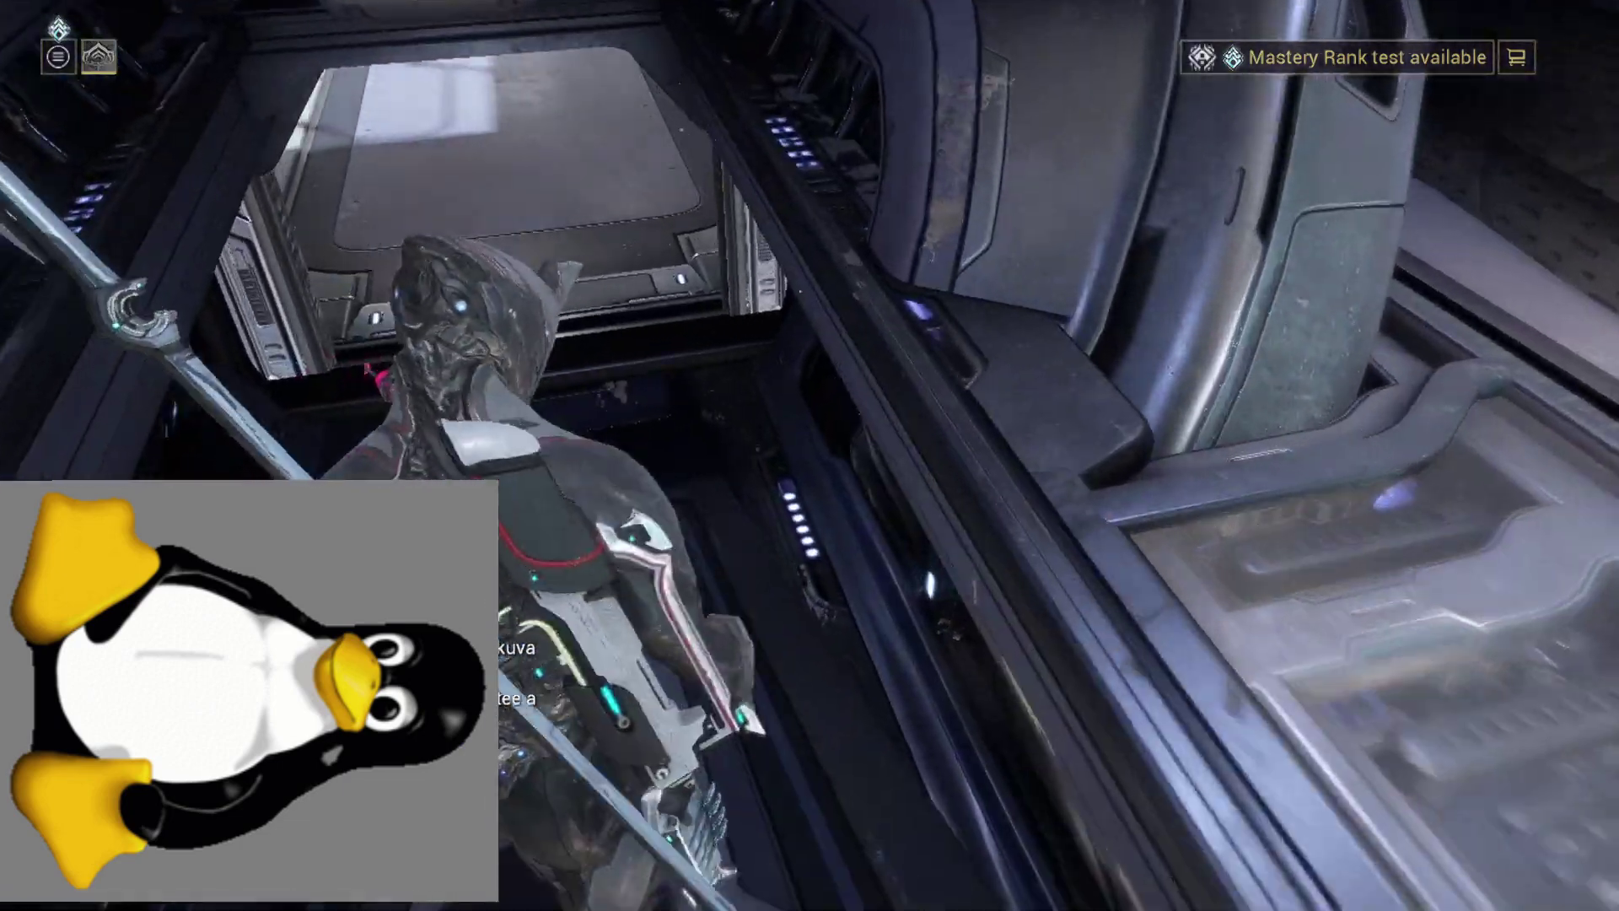
key(w)
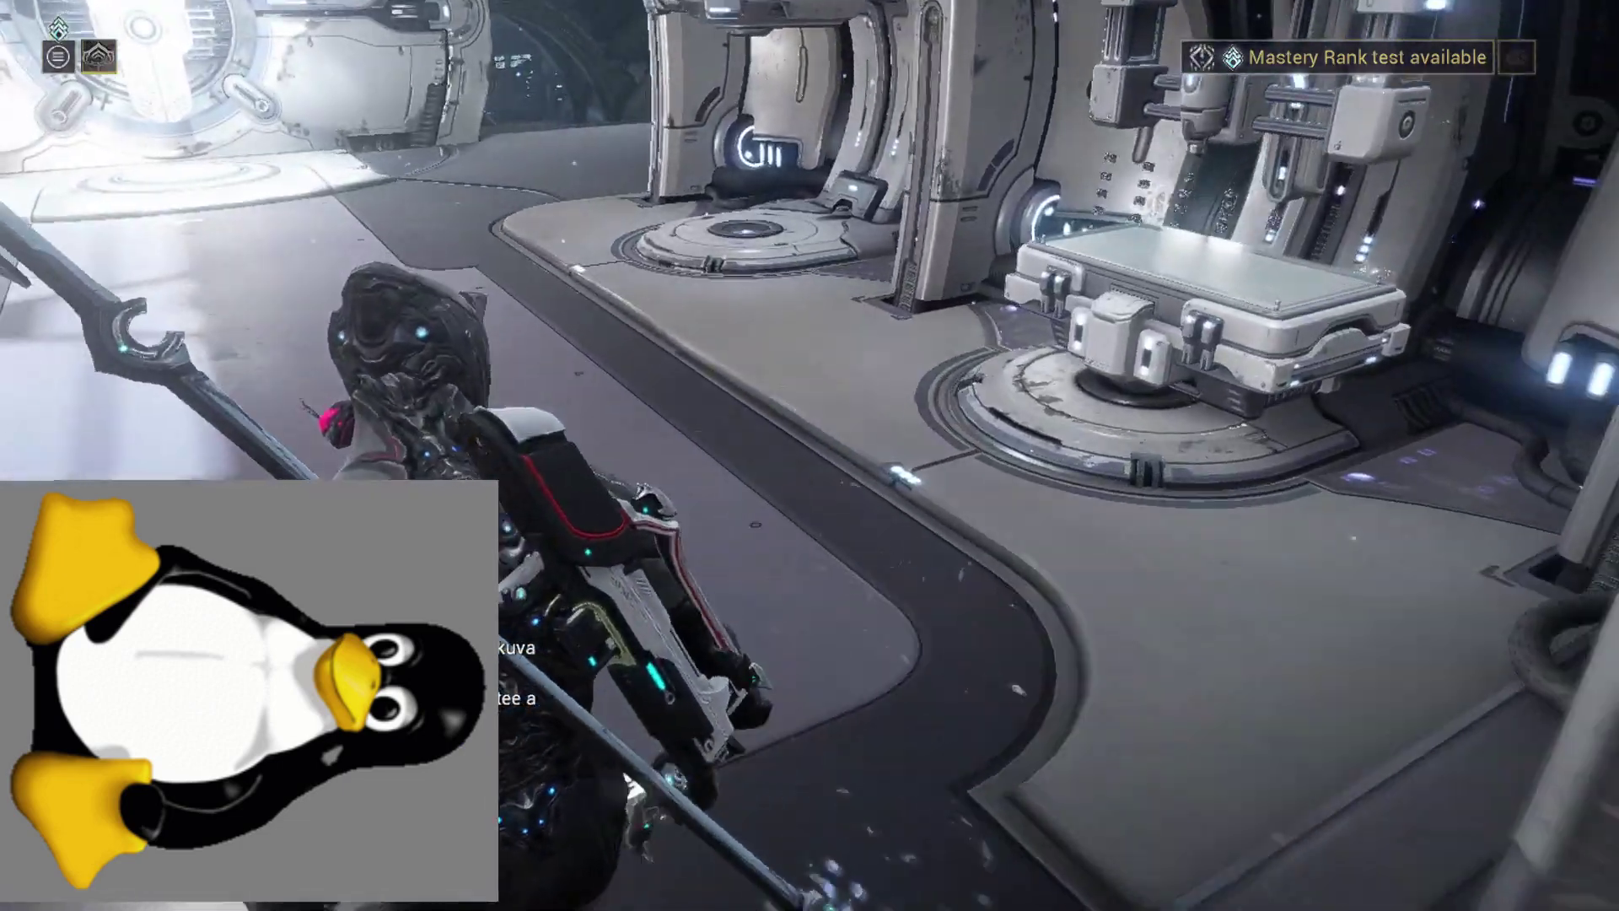
key(w)
key(w)
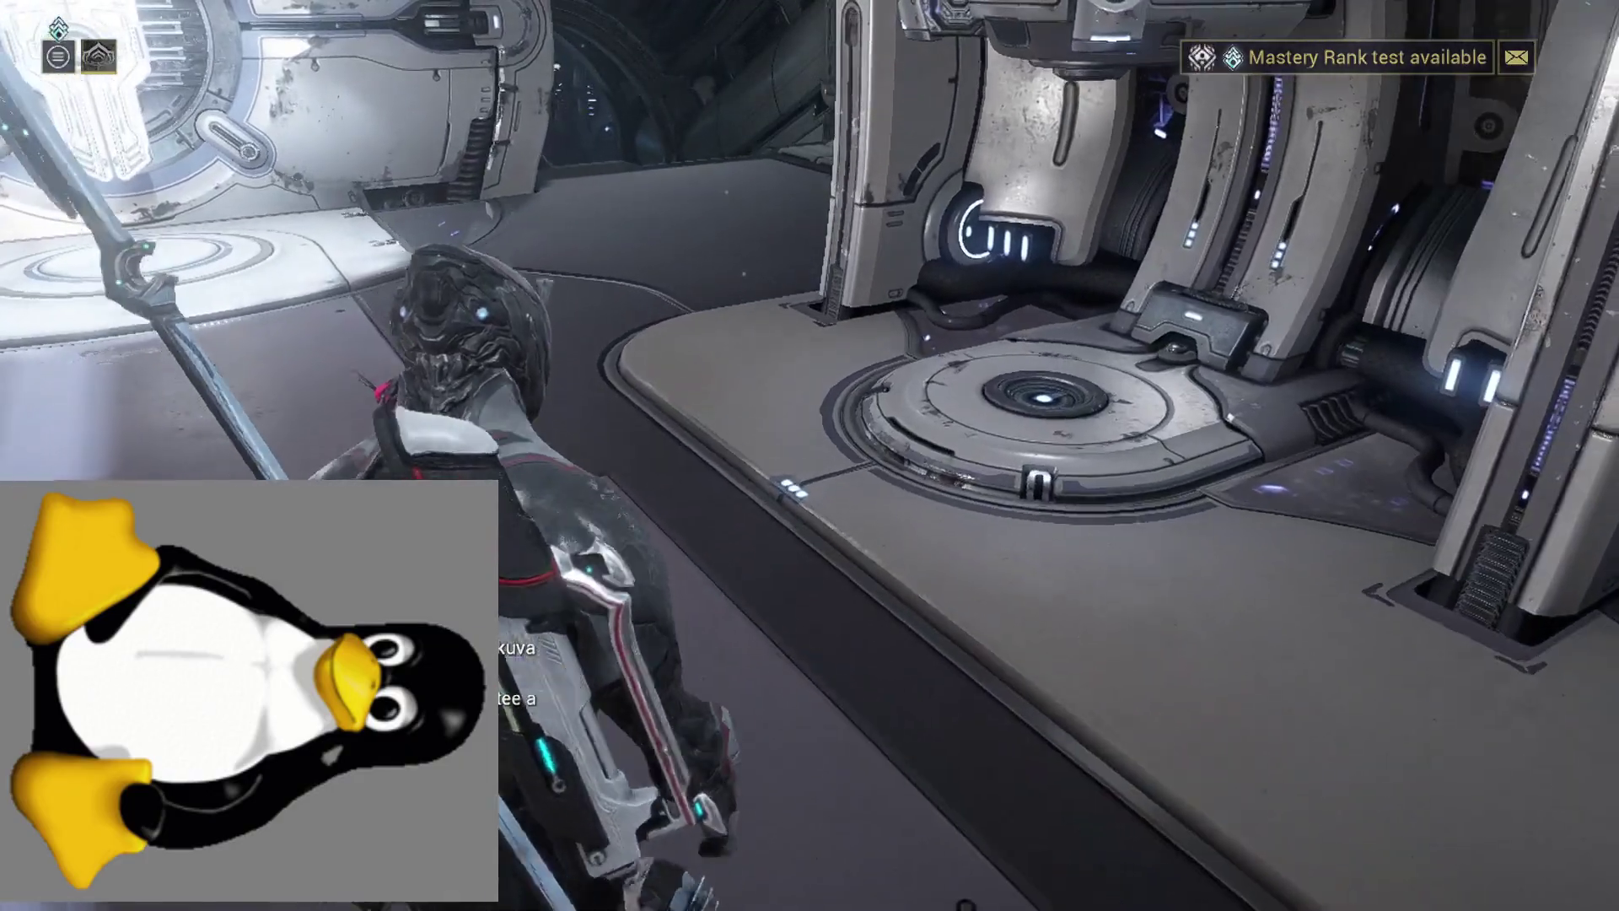